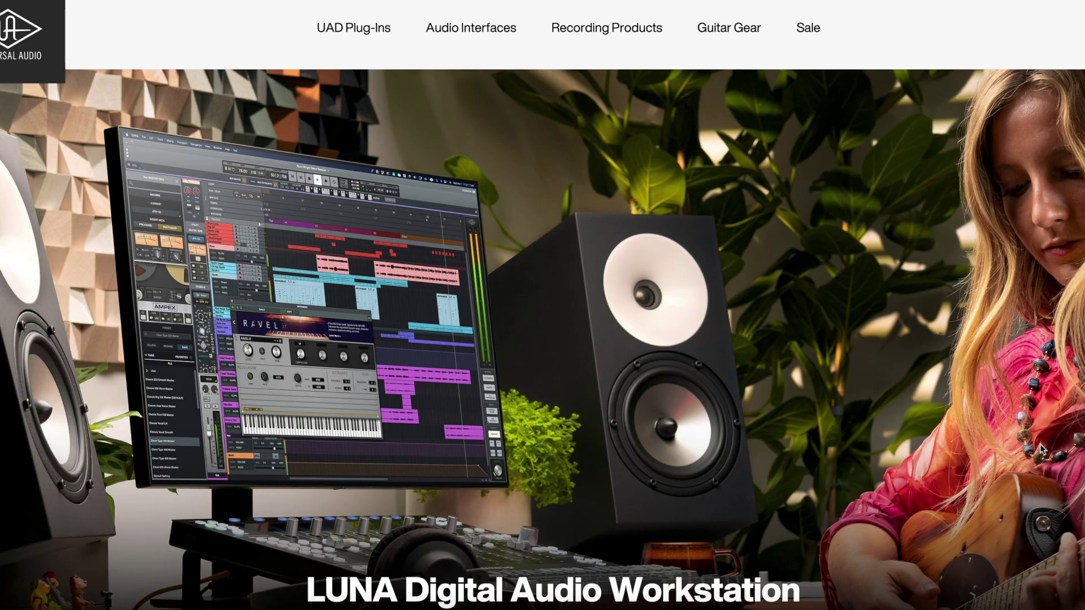
- Look through the LUNA product page down to the comparison of the free LUNA and the LUNA Pro Bundle
{"action": "scroll", "coordinate": [929, 426], "scroll_direction": "down", "scroll_amount": 2}
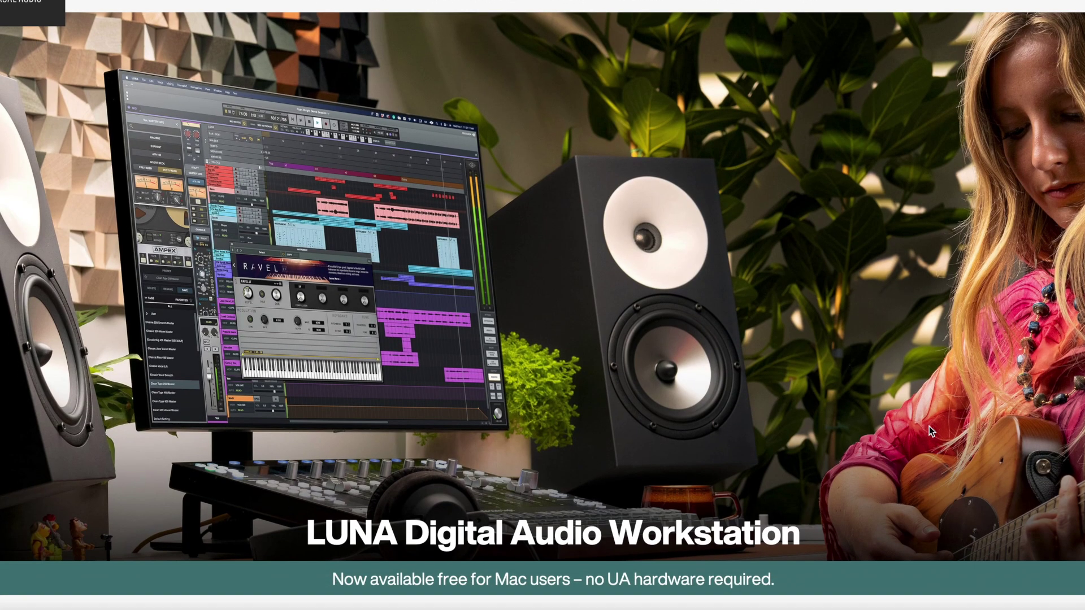
{"action": "scroll", "coordinate": [929, 426], "scroll_direction": "down", "scroll_amount": 8}
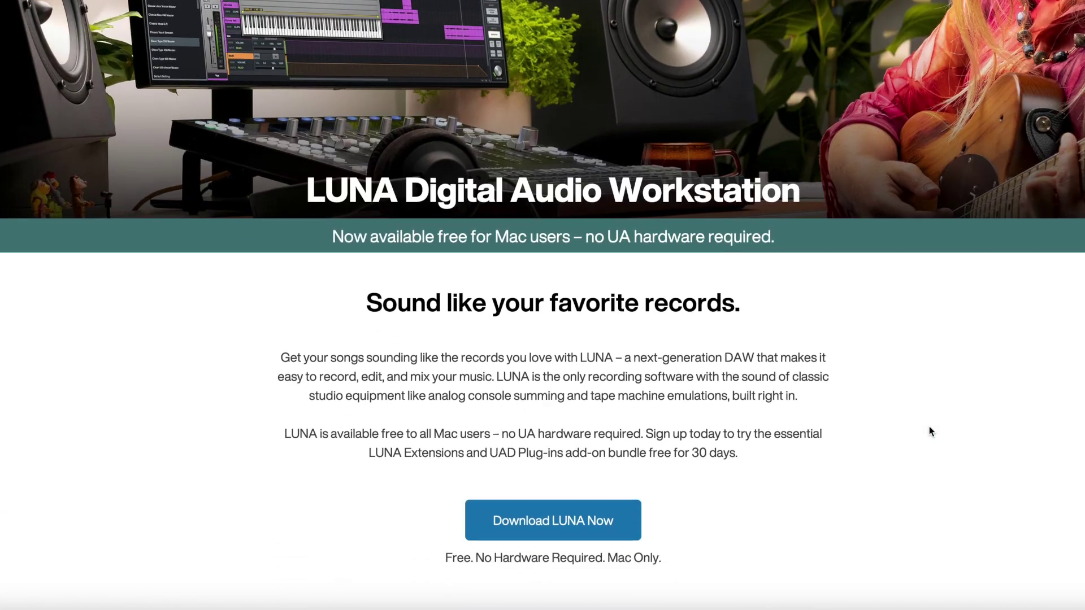
{"action": "scroll", "coordinate": [929, 427], "scroll_direction": "down", "scroll_amount": 4}
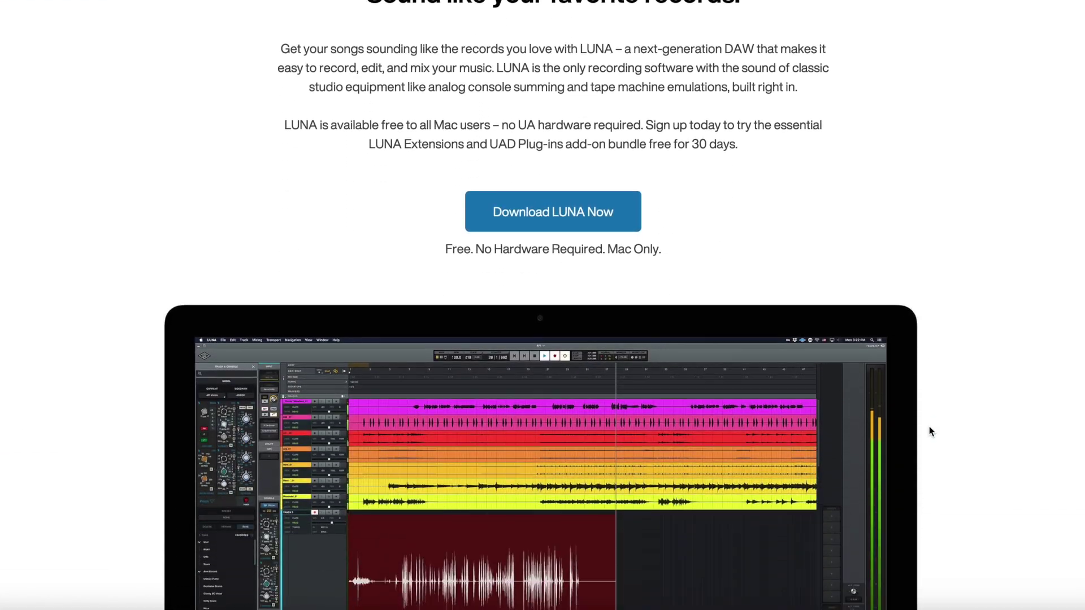
{"action": "scroll", "coordinate": [928, 428], "scroll_direction": "down", "scroll_amount": 15}
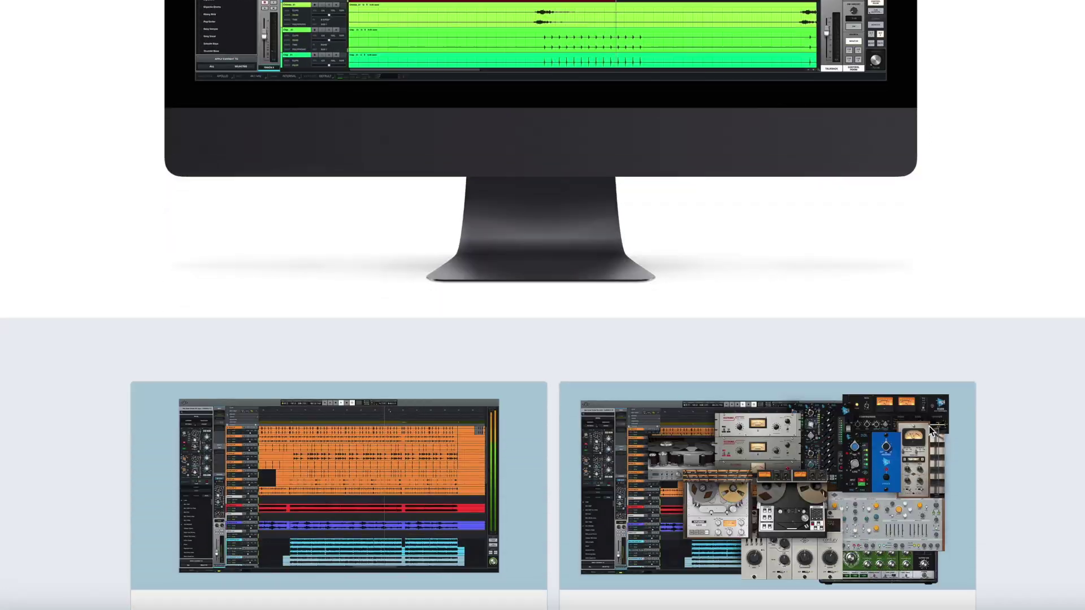
{"action": "scroll", "coordinate": [929, 427], "scroll_direction": "down", "scroll_amount": 6}
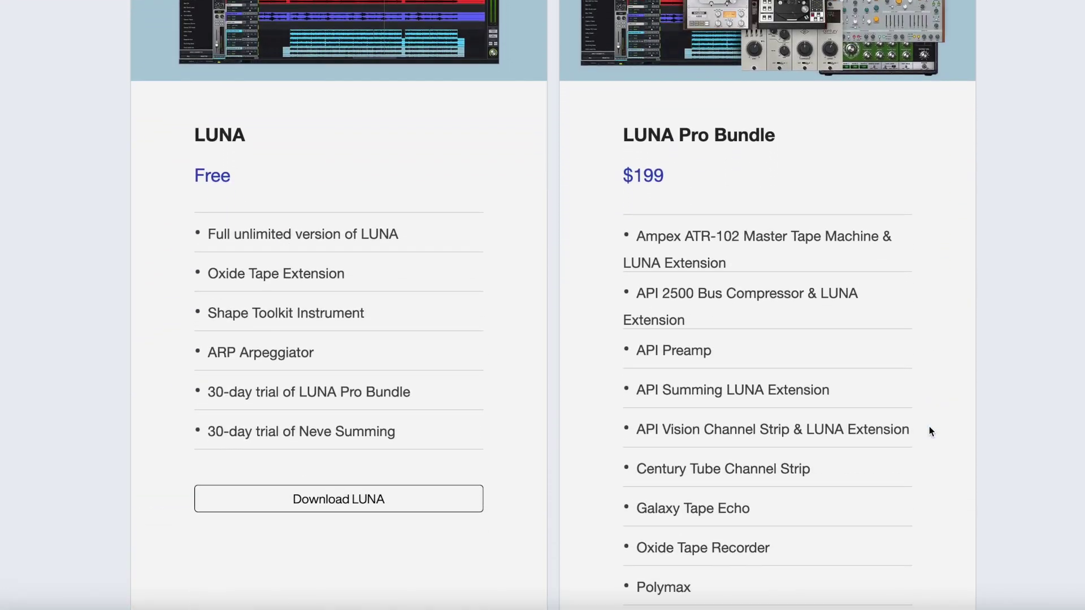
{"action": "scroll", "coordinate": [930, 431], "scroll_direction": "down", "scroll_amount": 1}
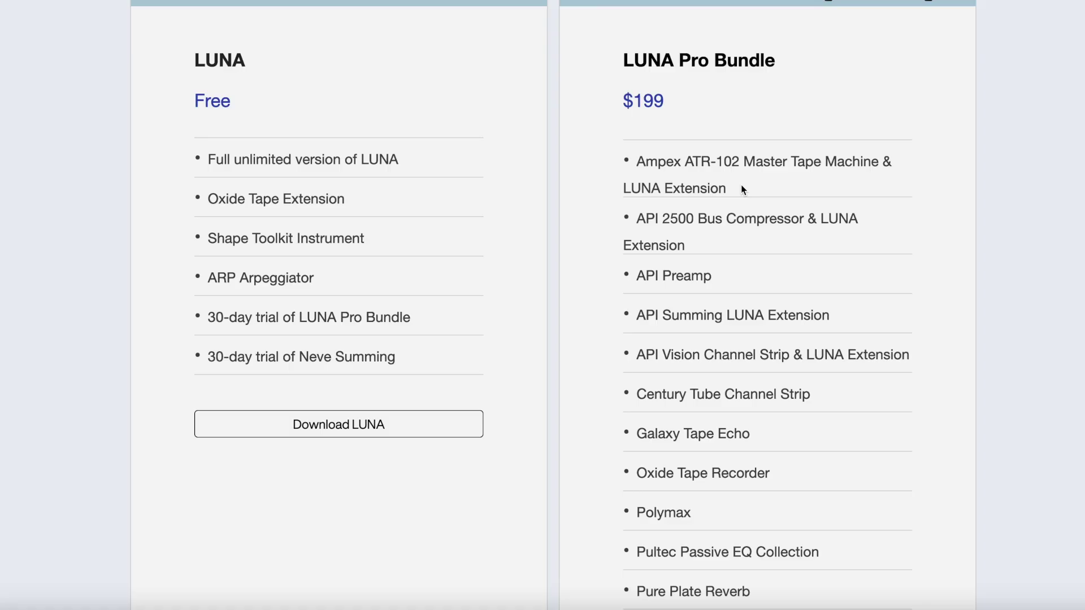
- Compare the two LUNA offers, highlighting the Ampex tape item's "LUNA Extension" and the "30-day trial of LUNA Pro Bundle" entry
{"action": "left_click_drag", "start_coordinate": [624, 187], "coordinate": [726, 189]}
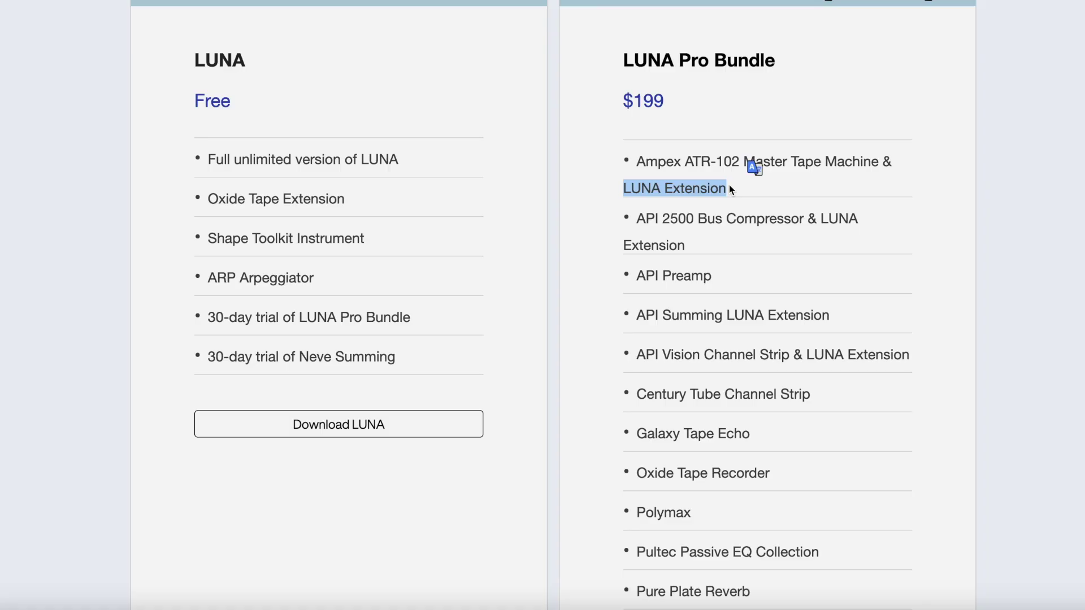
{"action": "left_click", "coordinate": [729, 187]}
{"action": "scroll", "coordinate": [729, 187], "scroll_direction": "down", "scroll_amount": 1}
{"action": "scroll", "coordinate": [729, 185], "scroll_direction": "down", "scroll_amount": 4}
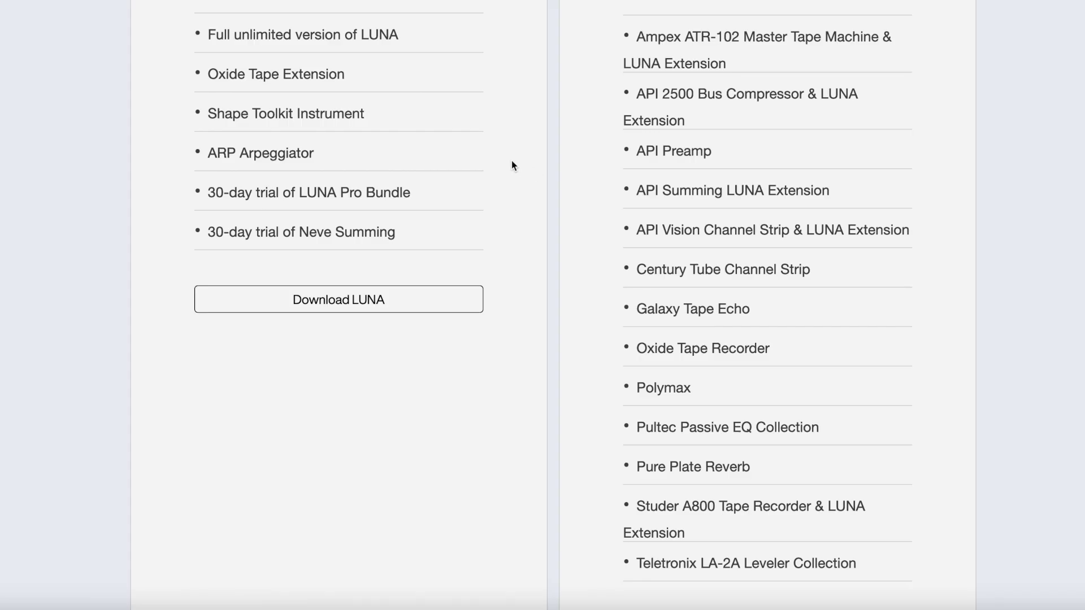
{"action": "scroll", "coordinate": [511, 164], "scroll_direction": "up", "scroll_amount": 2}
{"action": "scroll", "coordinate": [513, 165], "scroll_direction": "up", "scroll_amount": 2}
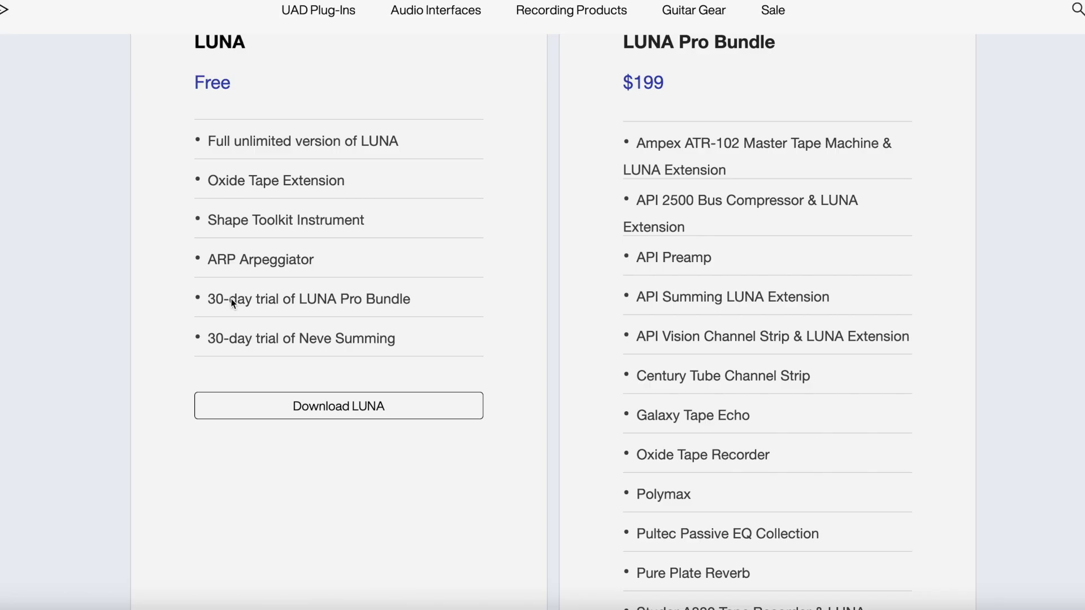
{"action": "left_click_drag", "start_coordinate": [203, 300], "coordinate": [431, 294]}
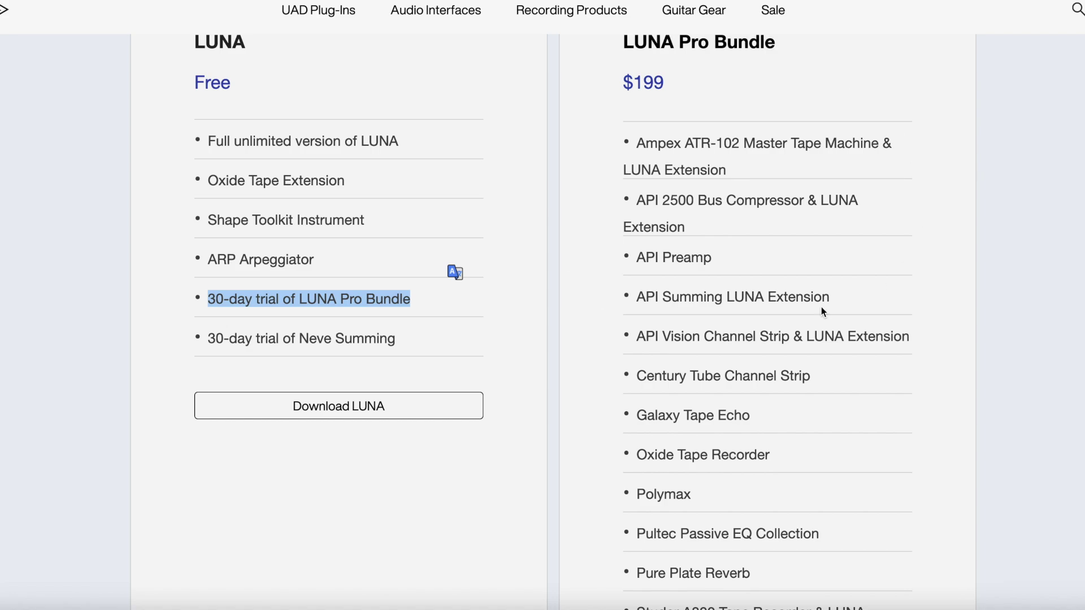
{"action": "left_click", "coordinate": [612, 225]}
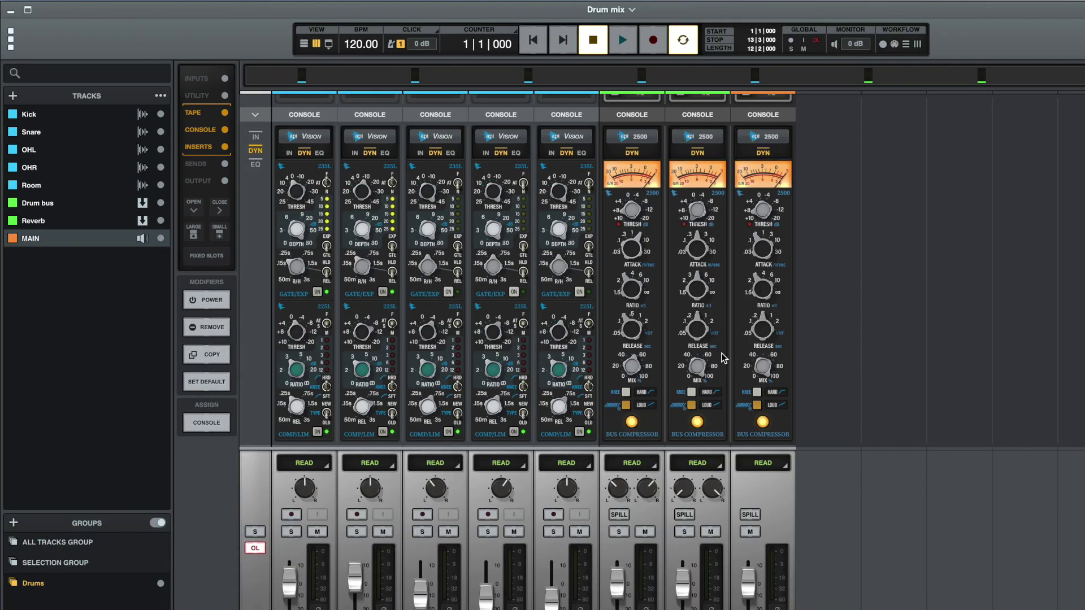
- Show the recording, MIDI and editing workflow toolbars in turn, ending with the Mix toolbar
{"action": "left_click", "coordinate": [883, 44]}
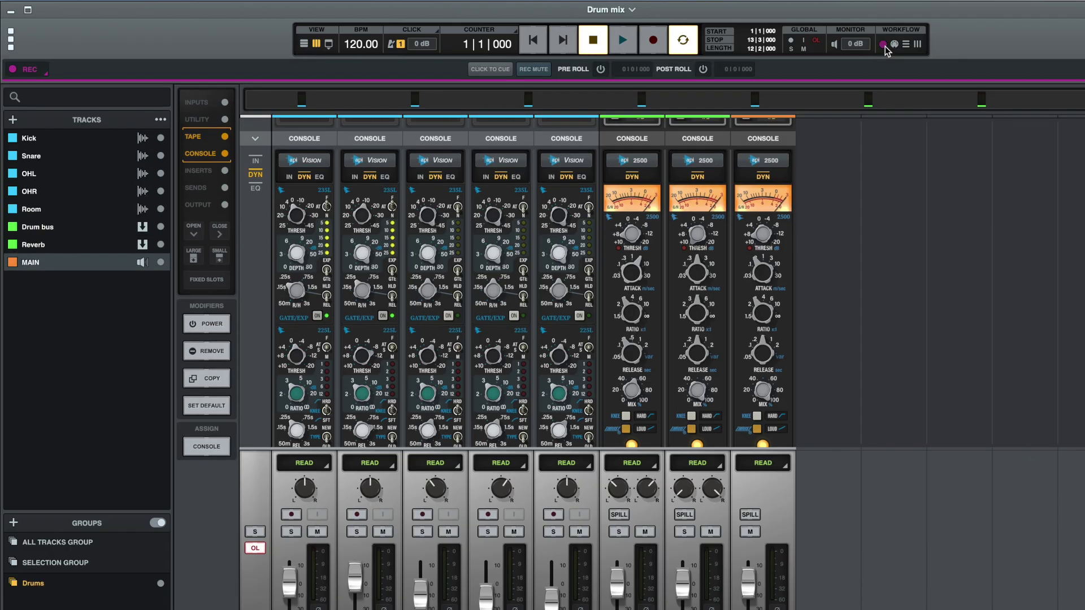
{"action": "left_click", "coordinate": [893, 45]}
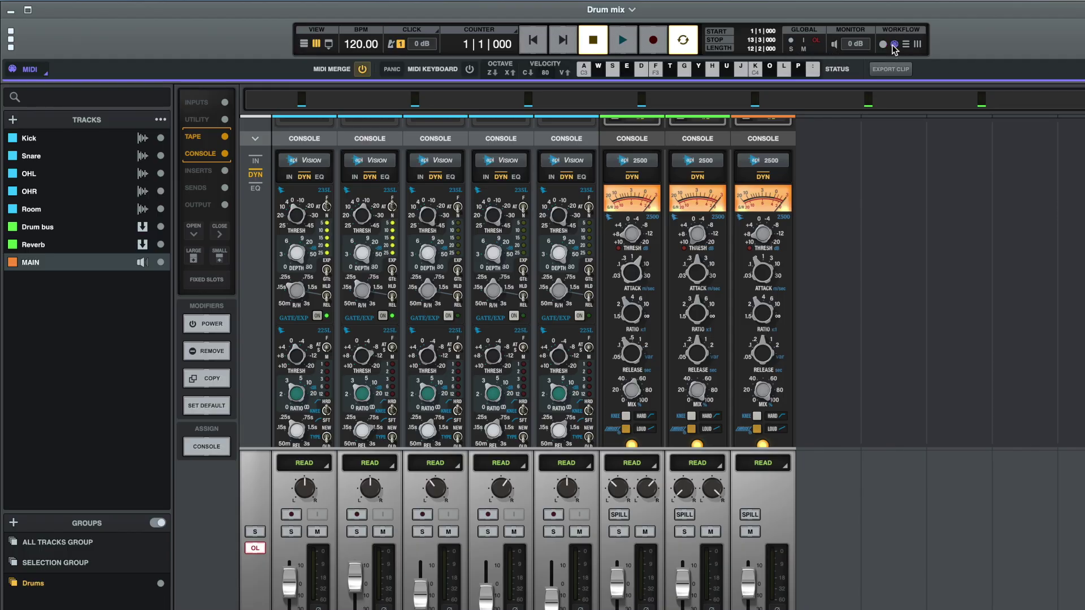
{"action": "left_click", "coordinate": [903, 44]}
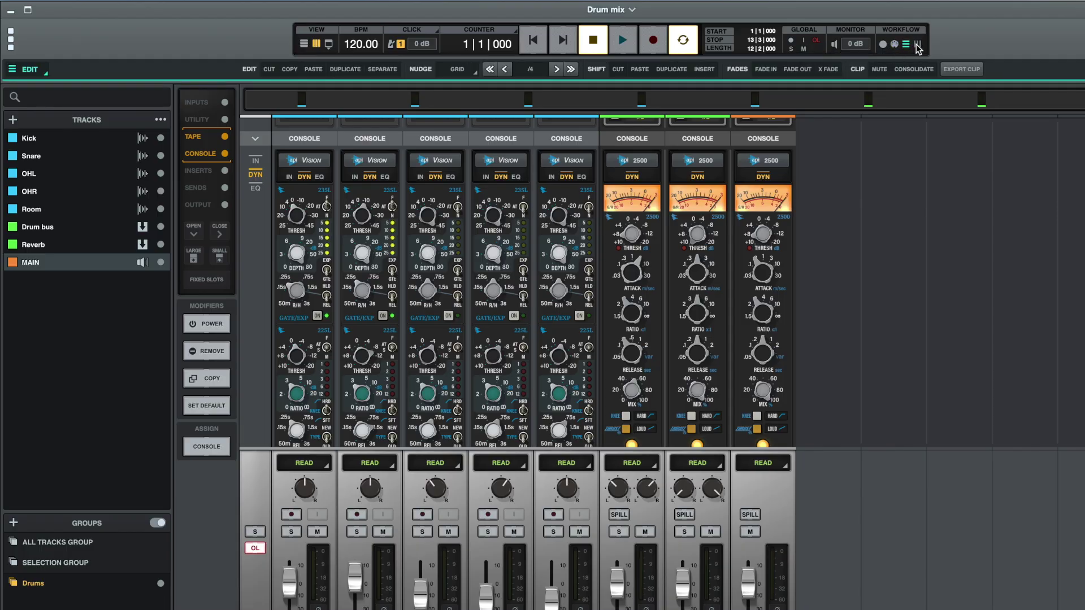
{"action": "left_click", "coordinate": [917, 45]}
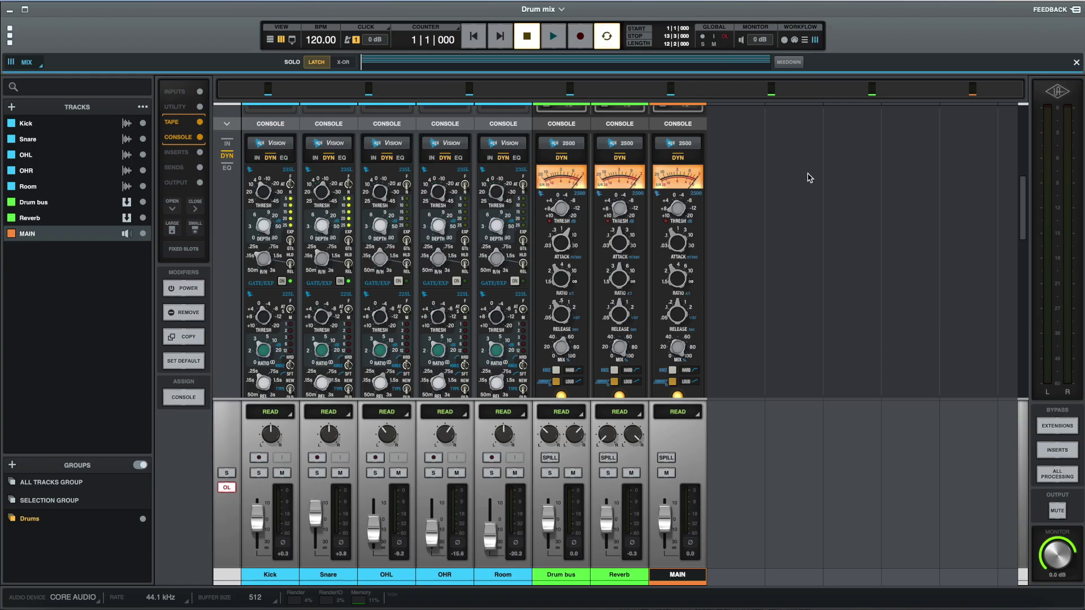
- Try routing the drum tracks' outputs to MAIN, and set them back to Drum bus
{"action": "scroll", "coordinate": [808, 176], "scroll_direction": "down", "scroll_amount": 10}
{"action": "scroll", "coordinate": [808, 176], "scroll_direction": "down", "scroll_amount": 12}
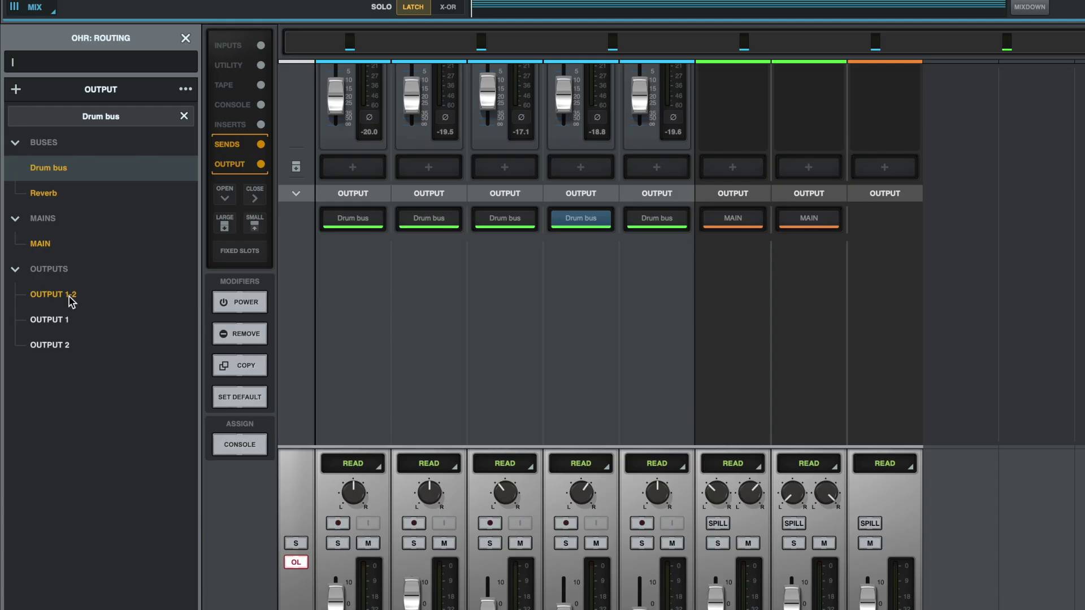
{"action": "left_click", "coordinate": [60, 244]}
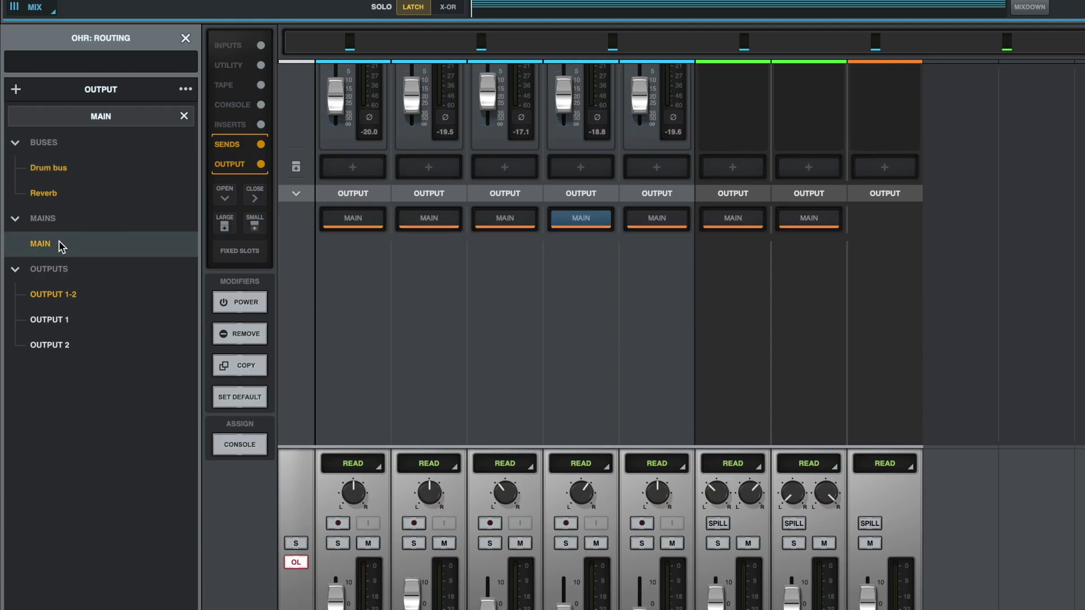
{"action": "left_click", "coordinate": [71, 169]}
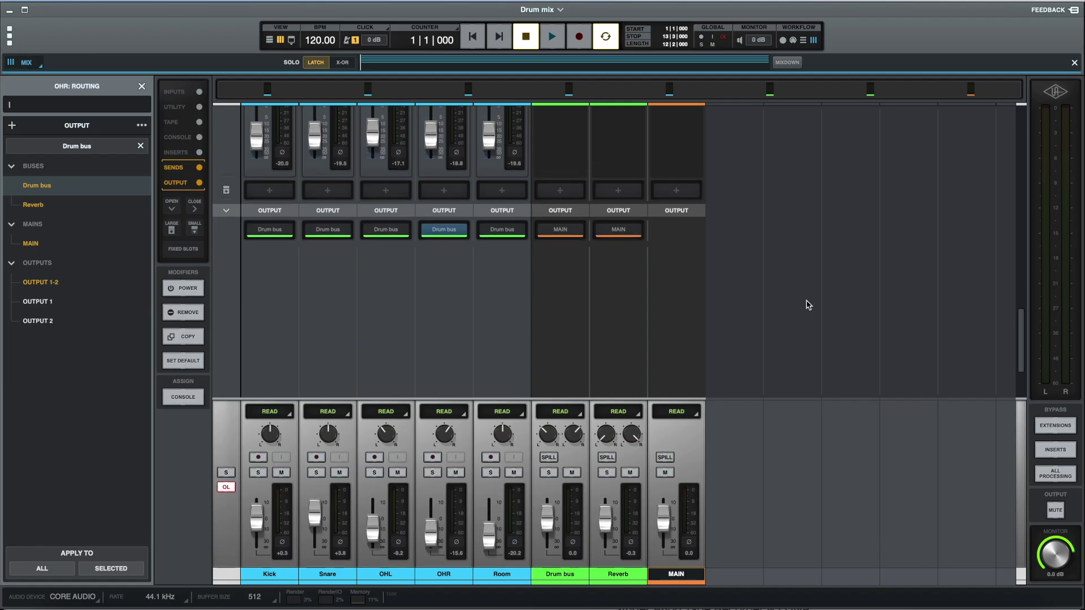
- Examine the mixer's summing, tape and console sections on the drum tracks and buses
{"action": "scroll", "coordinate": [1058, 325], "scroll_direction": "up", "scroll_amount": 5}
{"action": "scroll", "coordinate": [807, 305], "scroll_direction": "up", "scroll_amount": 6}
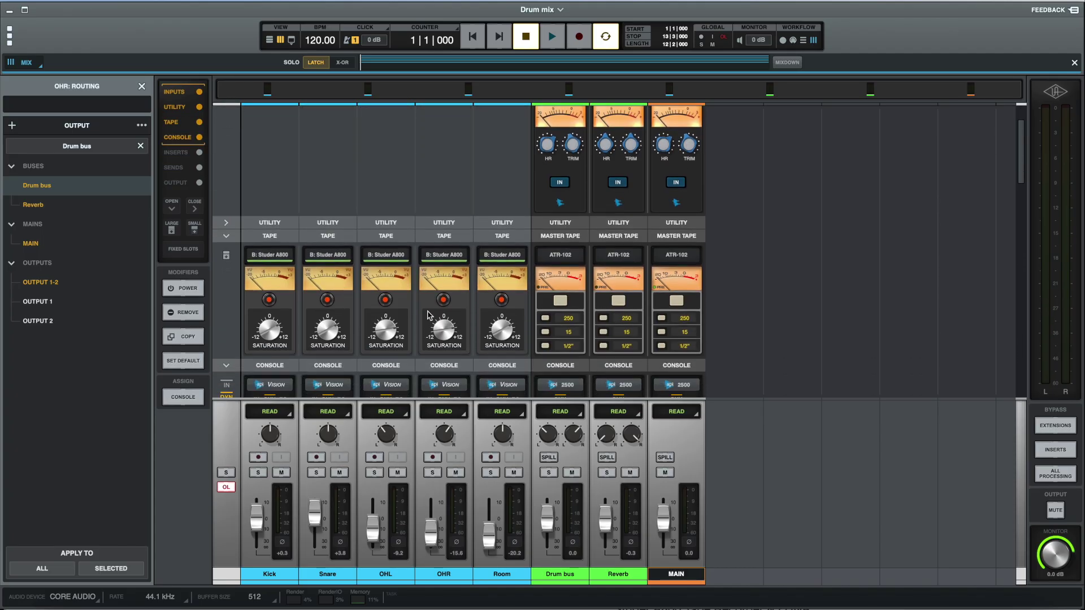
{"action": "scroll", "coordinate": [496, 323], "scroll_direction": "up", "scroll_amount": 3}
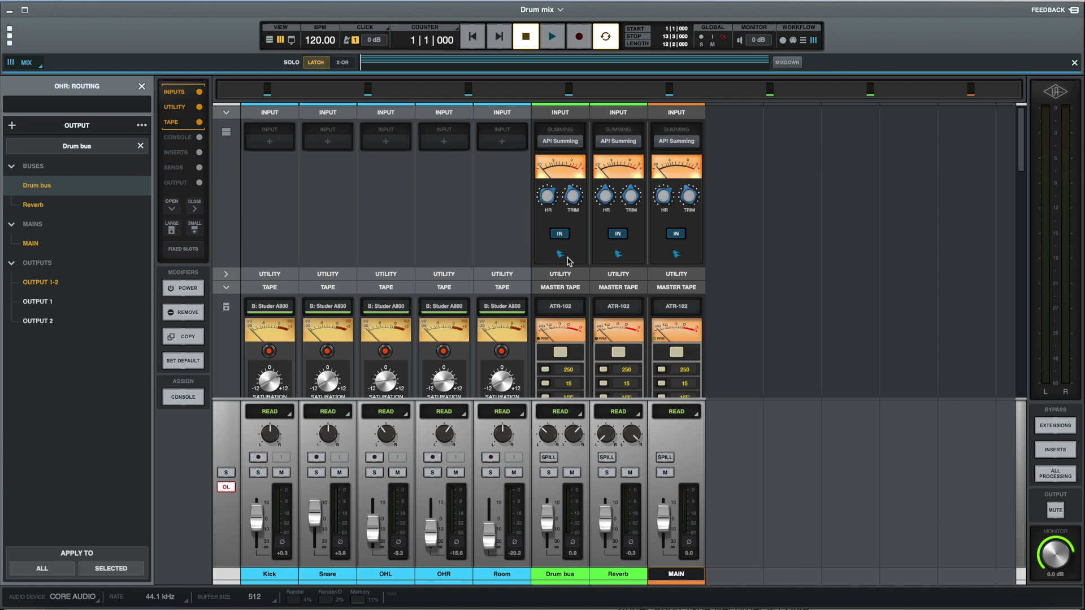
{"action": "scroll", "coordinate": [568, 260], "scroll_direction": "down", "scroll_amount": 4}
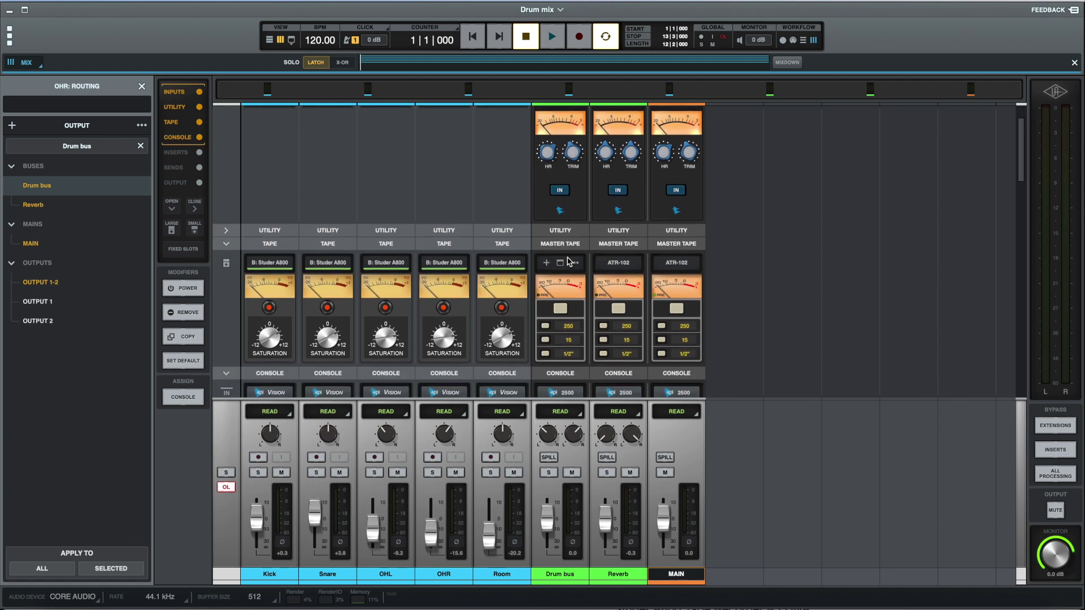
{"action": "scroll", "coordinate": [568, 261], "scroll_direction": "down", "scroll_amount": 1}
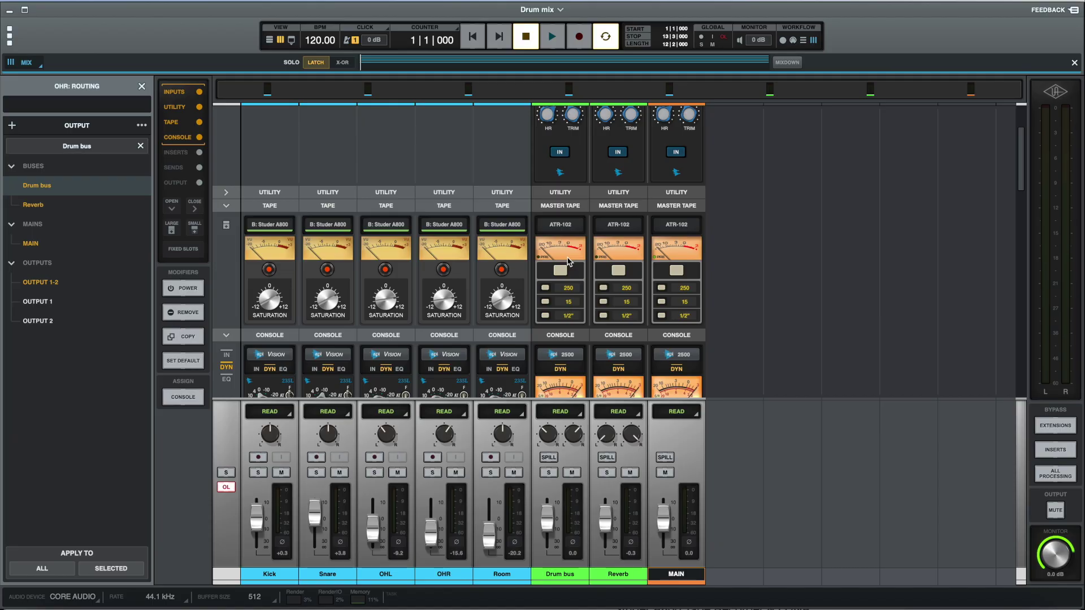
{"action": "scroll", "coordinate": [756, 278], "scroll_direction": "down", "scroll_amount": 1}
{"action": "scroll", "coordinate": [756, 279], "scroll_direction": "down", "scroll_amount": 8}
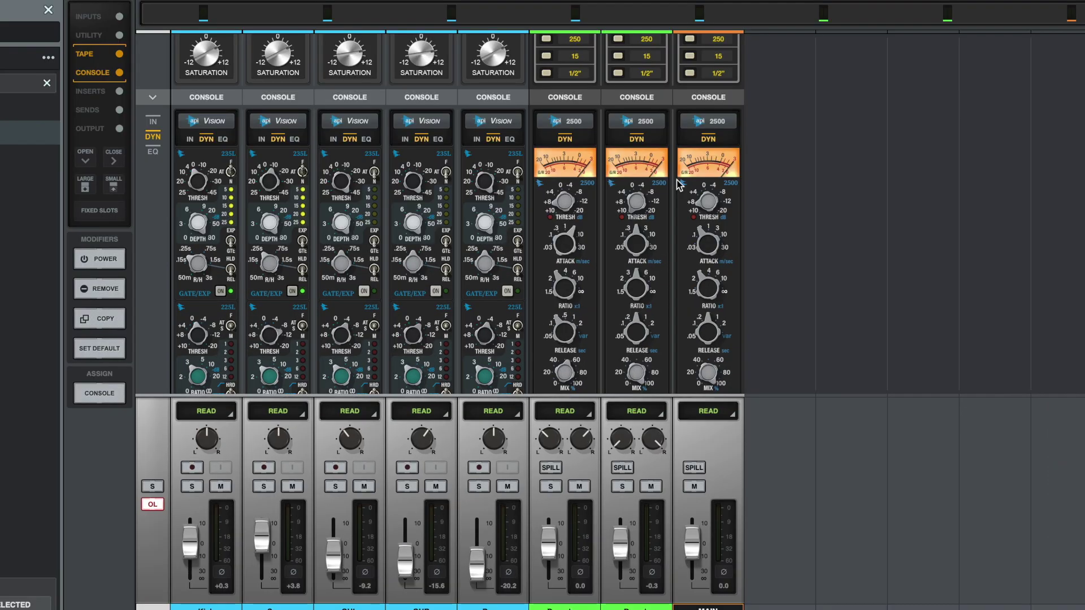
- Step the API Vision channel strips through their input, dynamics and EQ views, leaving the EQ view shown
{"action": "left_click", "coordinate": [478, 140]}
{"action": "left_click", "coordinate": [494, 143]}
{"action": "left_click", "coordinate": [508, 144]}
{"action": "scroll", "coordinate": [507, 148], "scroll_direction": "down", "scroll_amount": 2}
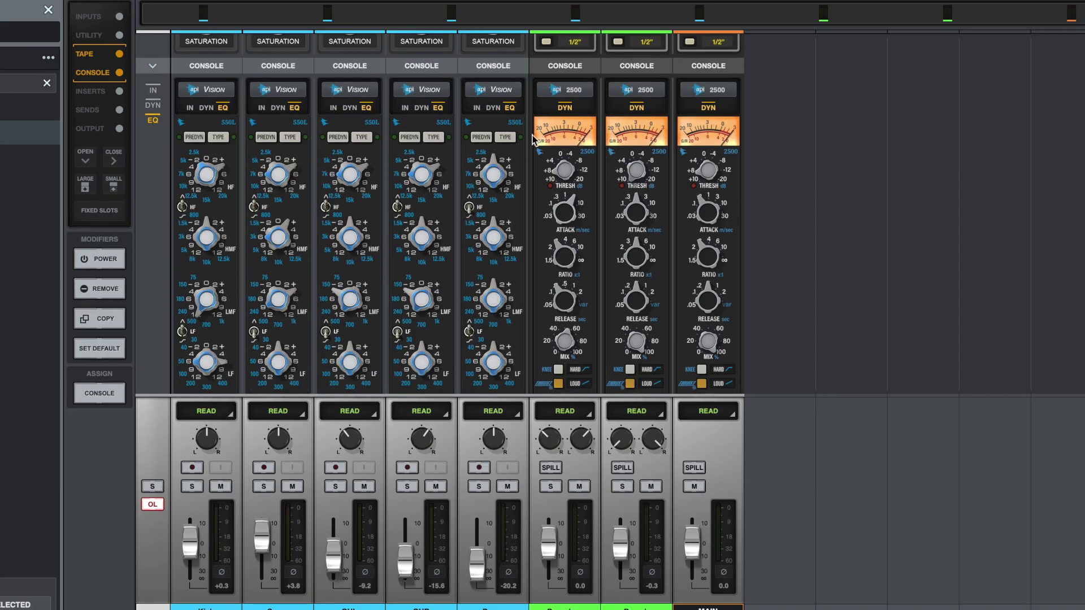
{"action": "scroll", "coordinate": [623, 300], "scroll_direction": "down", "scroll_amount": 6}
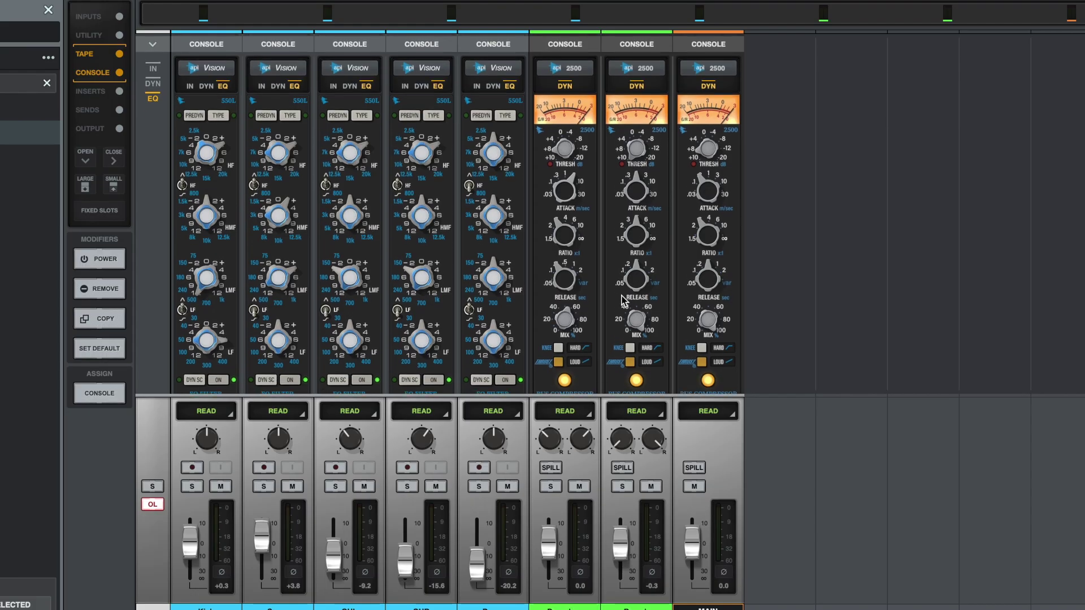
- Open the Pure Plate insert on the Reverb bus, close it, and examine the drum tracks' Reverb sends
{"action": "scroll", "coordinate": [623, 300], "scroll_direction": "down", "scroll_amount": 4}
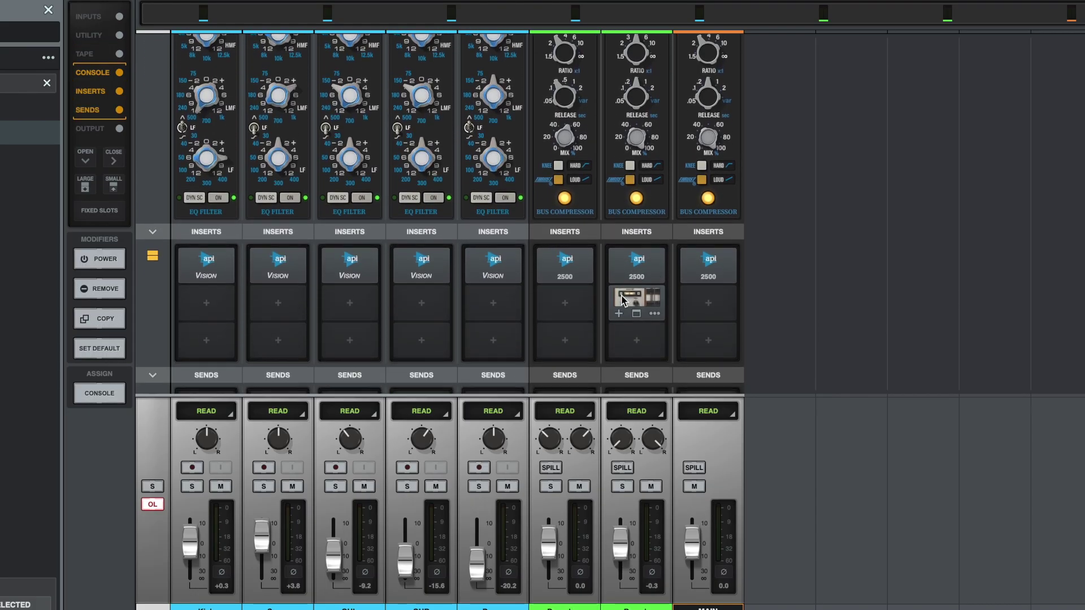
{"action": "mouse_move", "coordinate": [655, 247]}
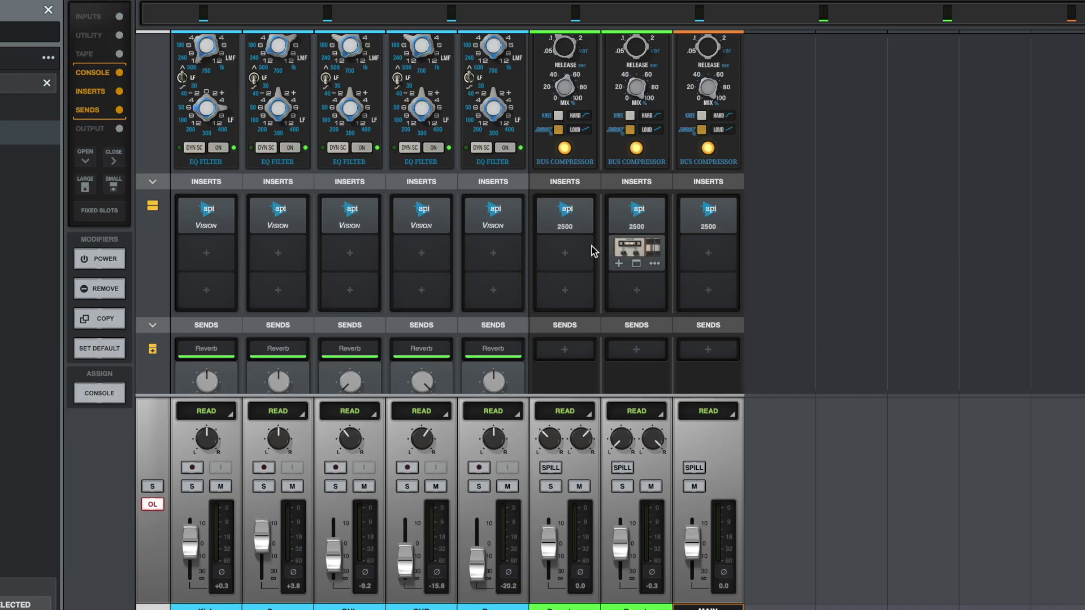
{"action": "left_click", "coordinate": [625, 249]}
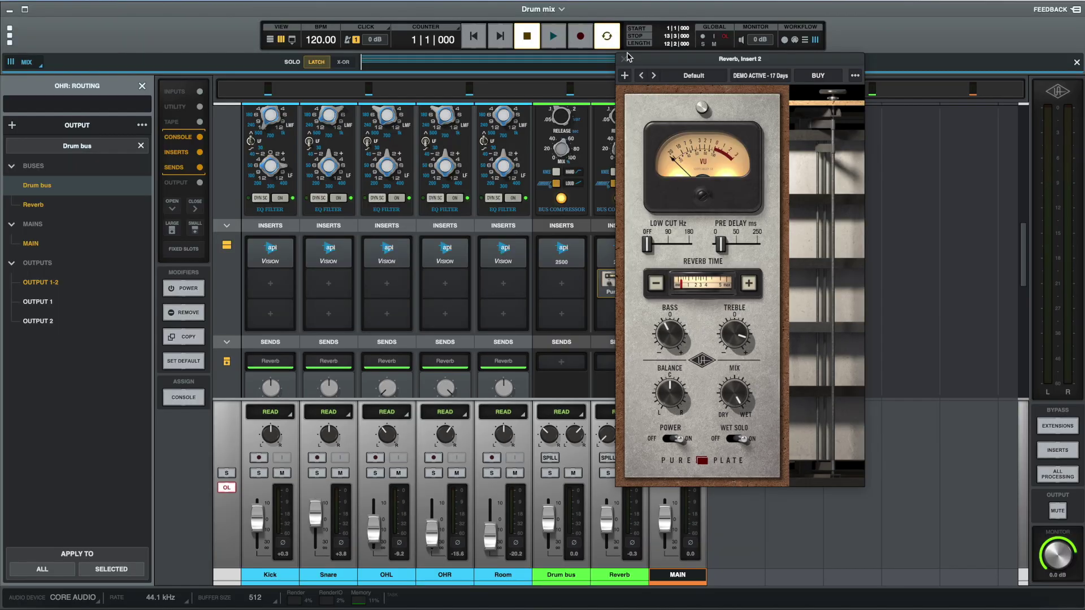
{"action": "left_click", "coordinate": [641, 0]}
{"action": "mouse_move", "coordinate": [604, 297]}
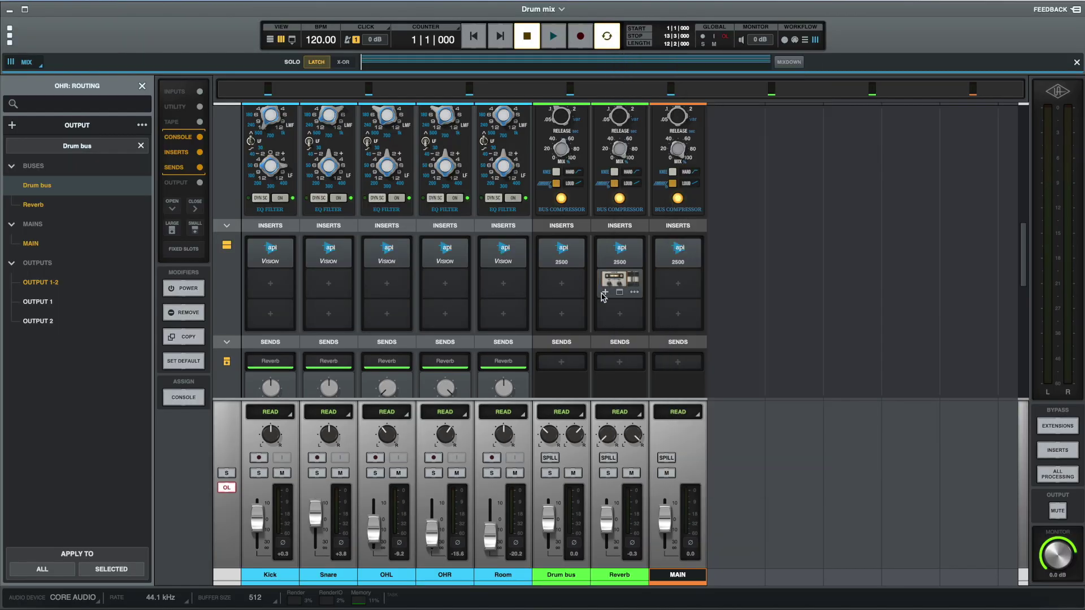
{"action": "scroll", "coordinate": [603, 296], "scroll_direction": "down", "scroll_amount": 6}
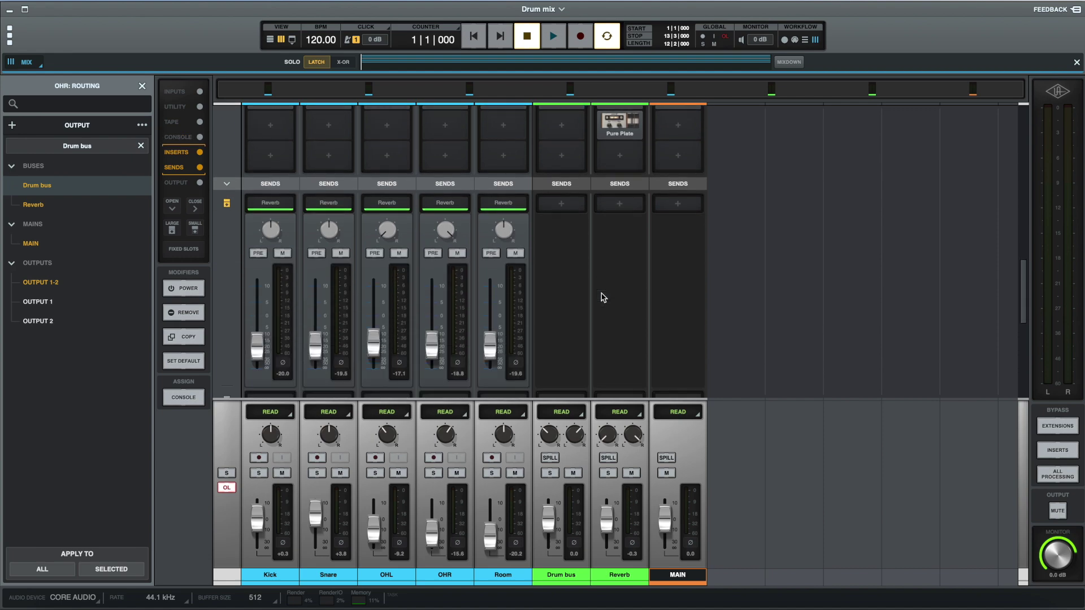
{"action": "scroll", "coordinate": [603, 296], "scroll_direction": "down", "scroll_amount": 1}
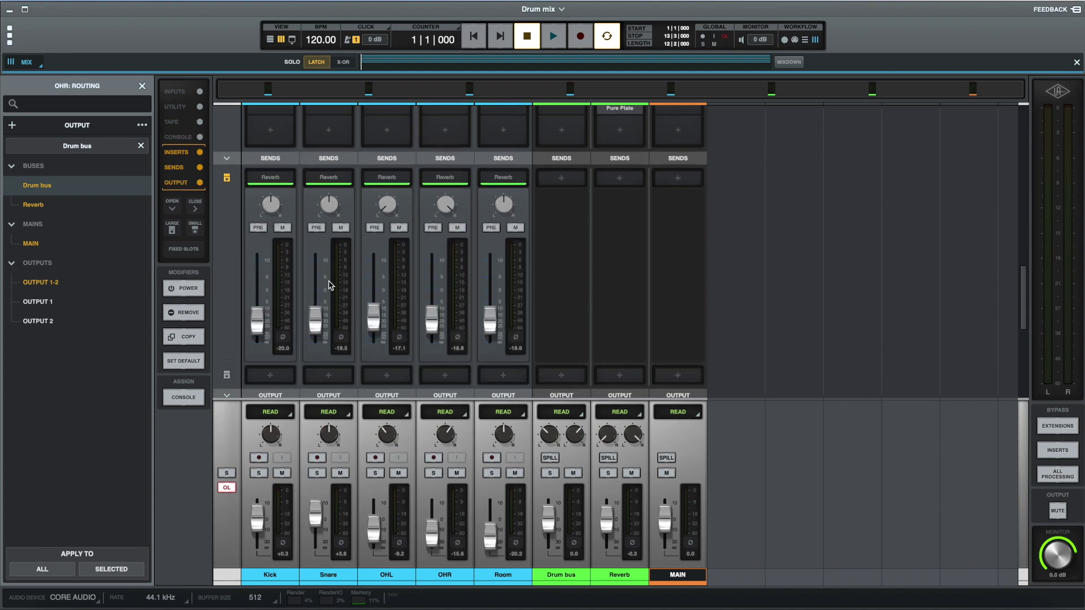
{"action": "scroll", "coordinate": [601, 295], "scroll_direction": "up", "scroll_amount": 2}
{"action": "scroll", "coordinate": [535, 274], "scroll_direction": "down", "scroll_amount": 2}
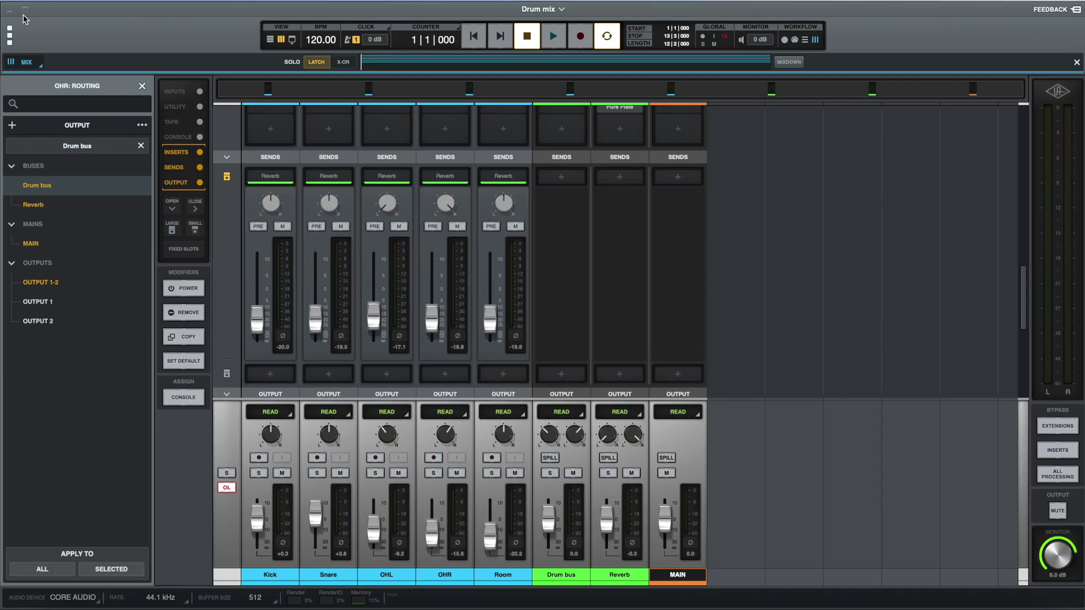
- Open the page for creating new sessions, and return to the Drum mix session's mixer
{"action": "left_click", "coordinate": [9, 38]}
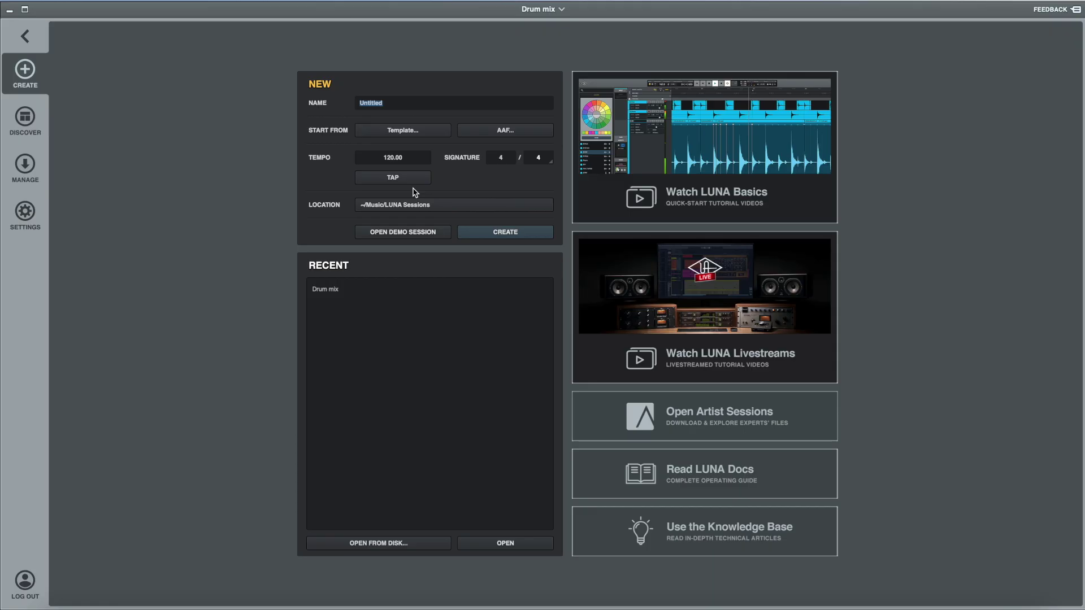
{"action": "left_click", "coordinate": [25, 36]}
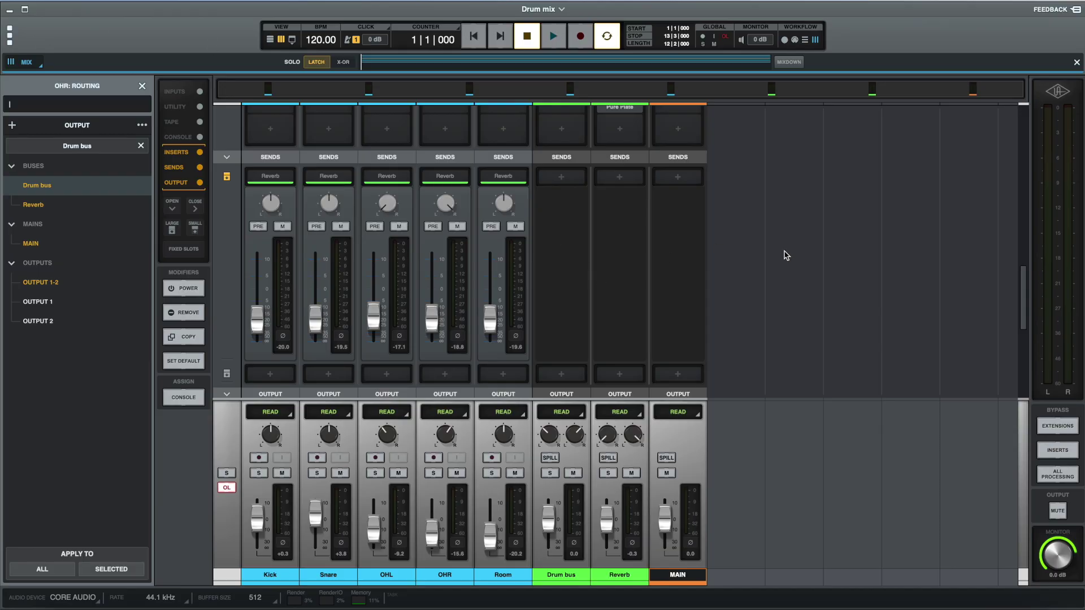
{"action": "scroll", "coordinate": [786, 256], "scroll_direction": "up", "scroll_amount": 10}
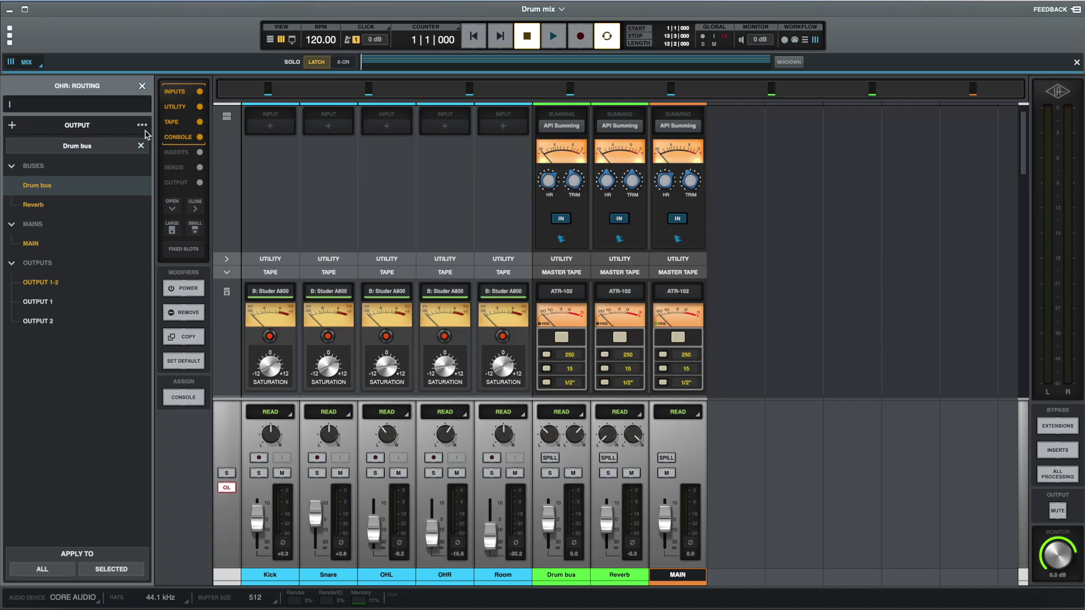
- Close the OHR routing settings, enable the all-tracks group, and show volume automation on every track in the timeline
{"action": "left_click", "coordinate": [141, 87]}
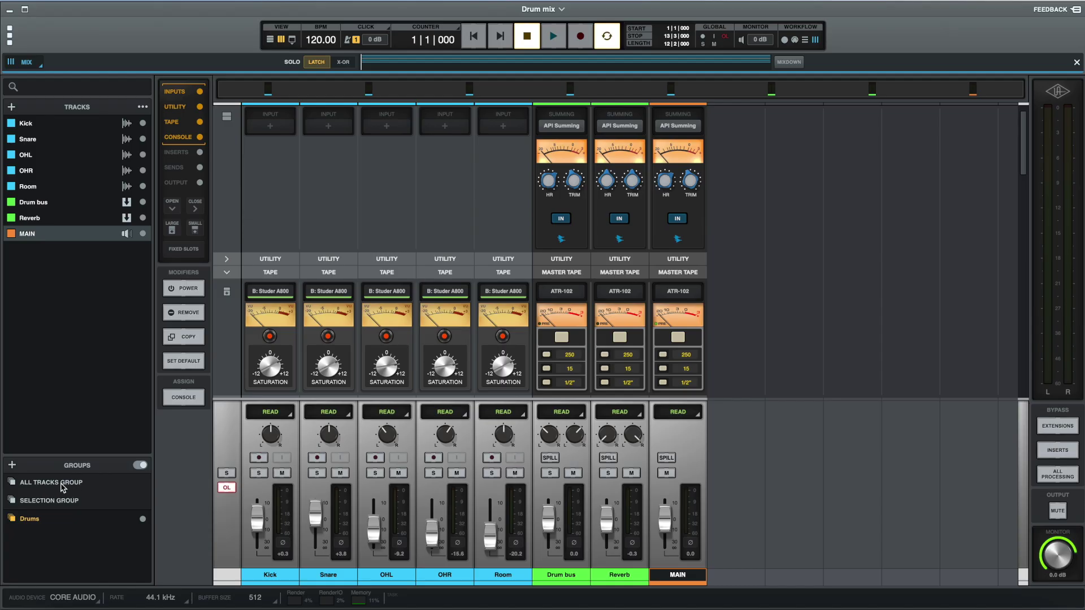
{"action": "key", "text": "super+equal"}
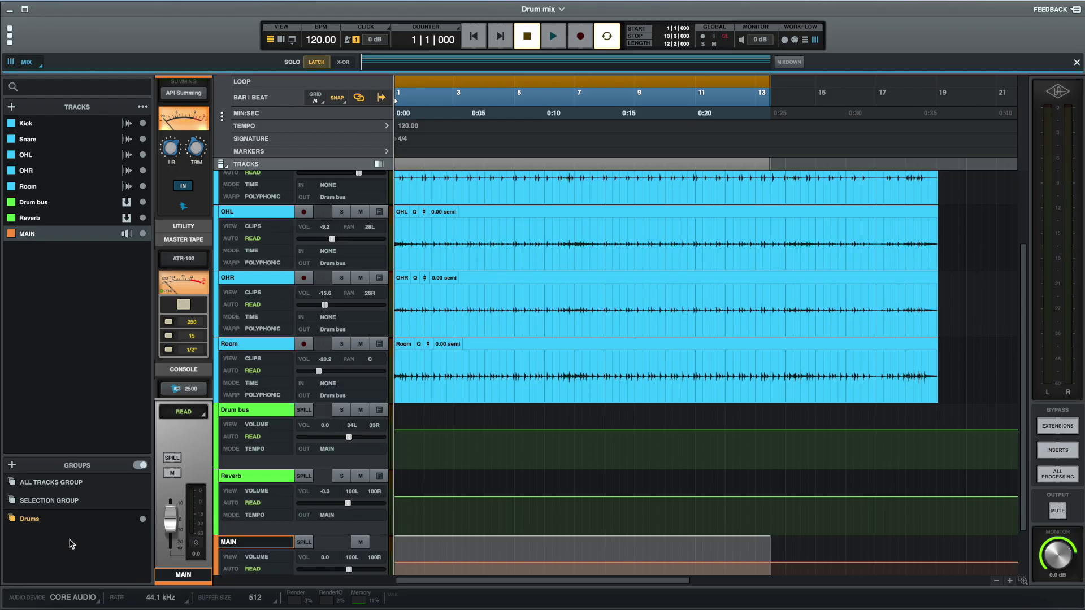
{"action": "scroll", "coordinate": [255, 325], "scroll_direction": "up", "scroll_amount": 3}
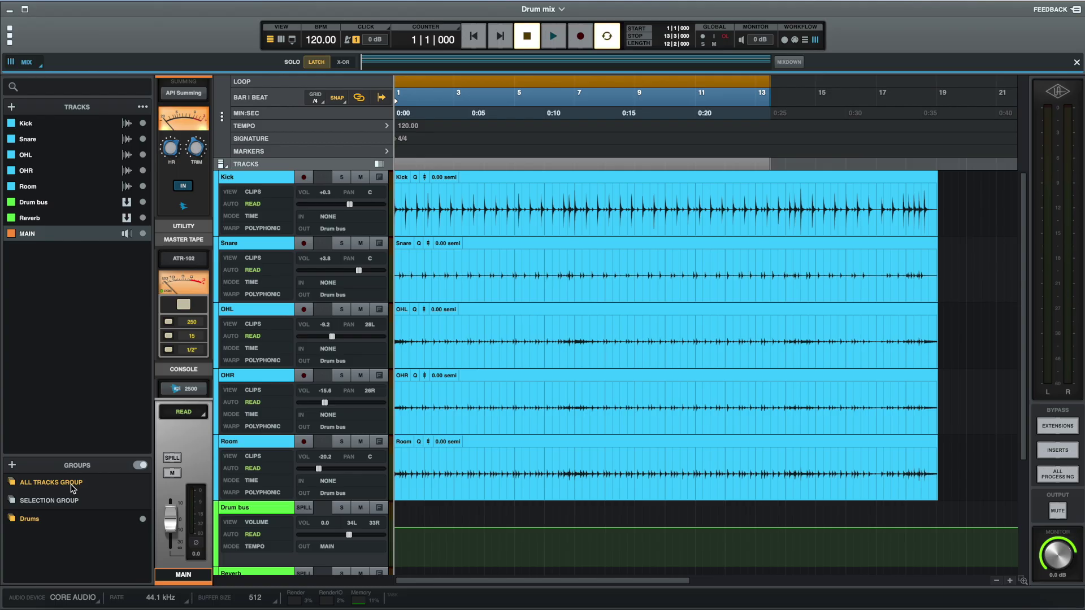
{"action": "left_click", "coordinate": [255, 193]}
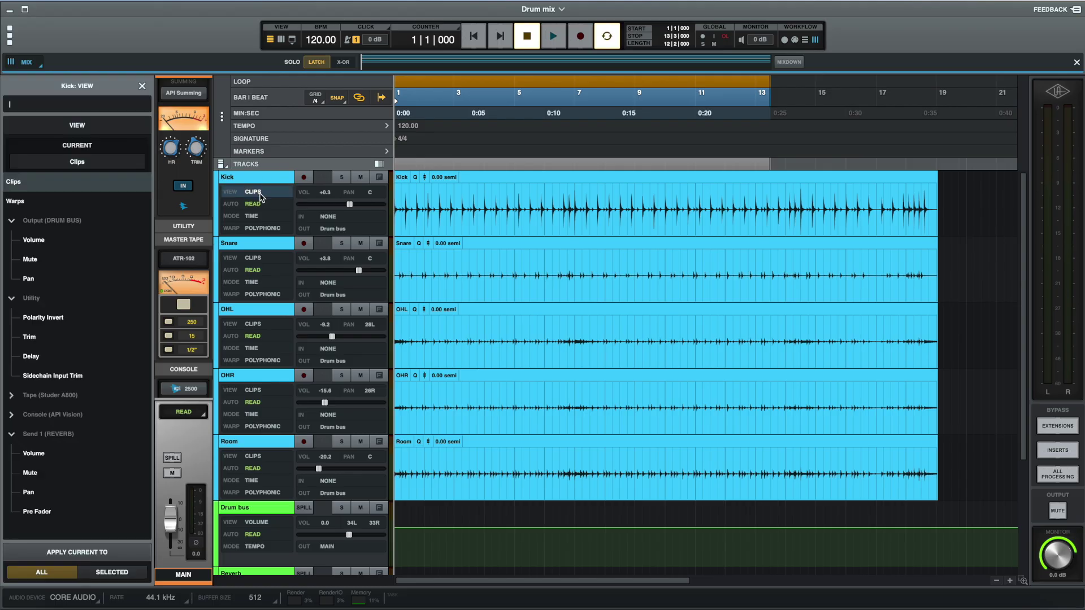
{"action": "left_click", "coordinate": [35, 240]}
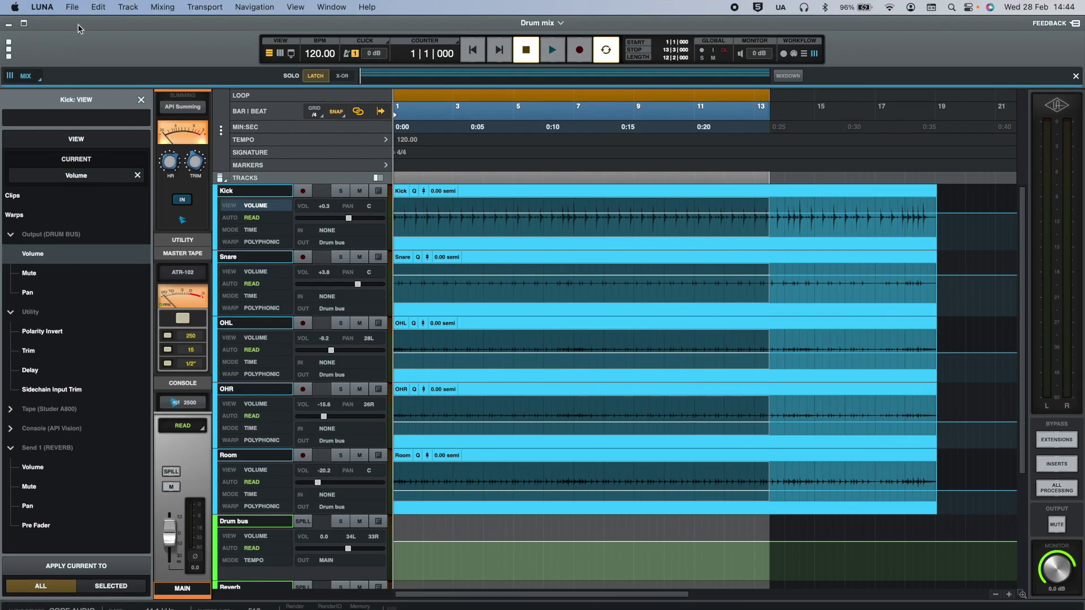
- Save a new version of the Drum mix session named "Version 2"
{"action": "left_click", "coordinate": [78, 7]}
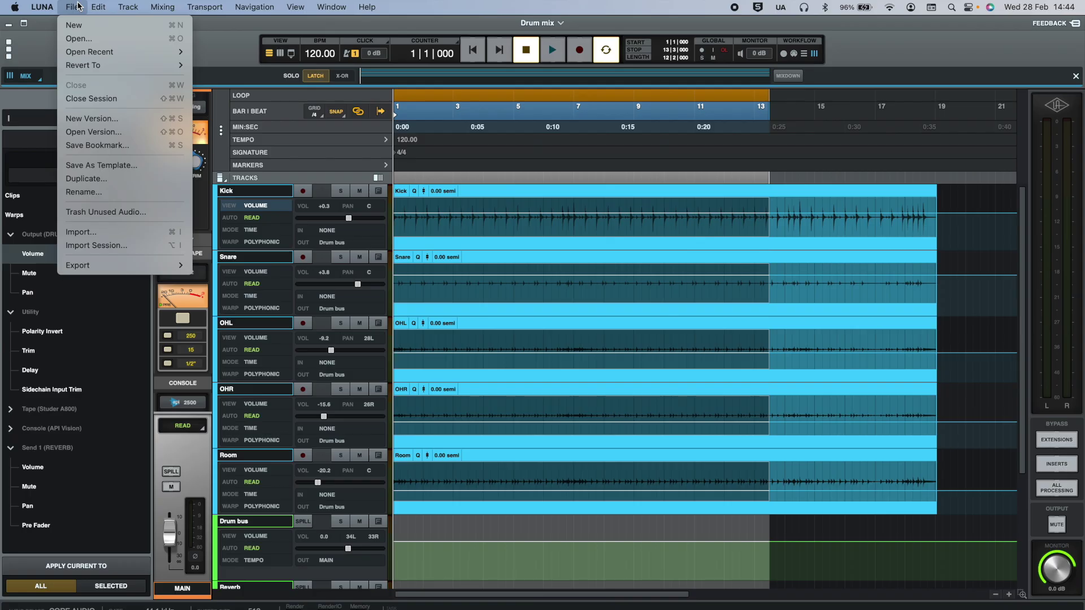
{"action": "left_click", "coordinate": [117, 125]}
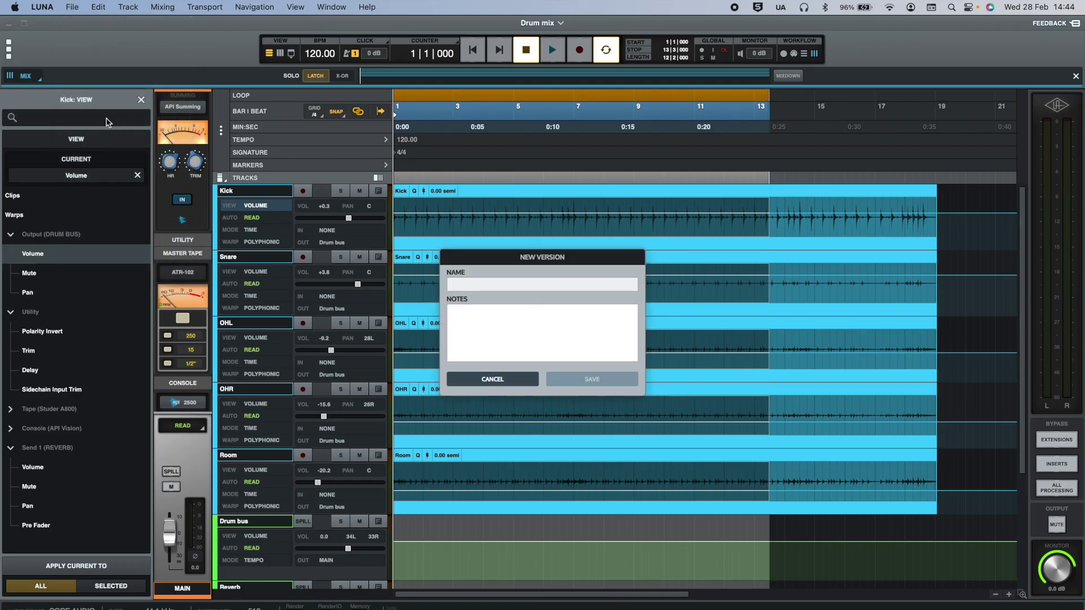
{"action": "type", "text": "Version"}
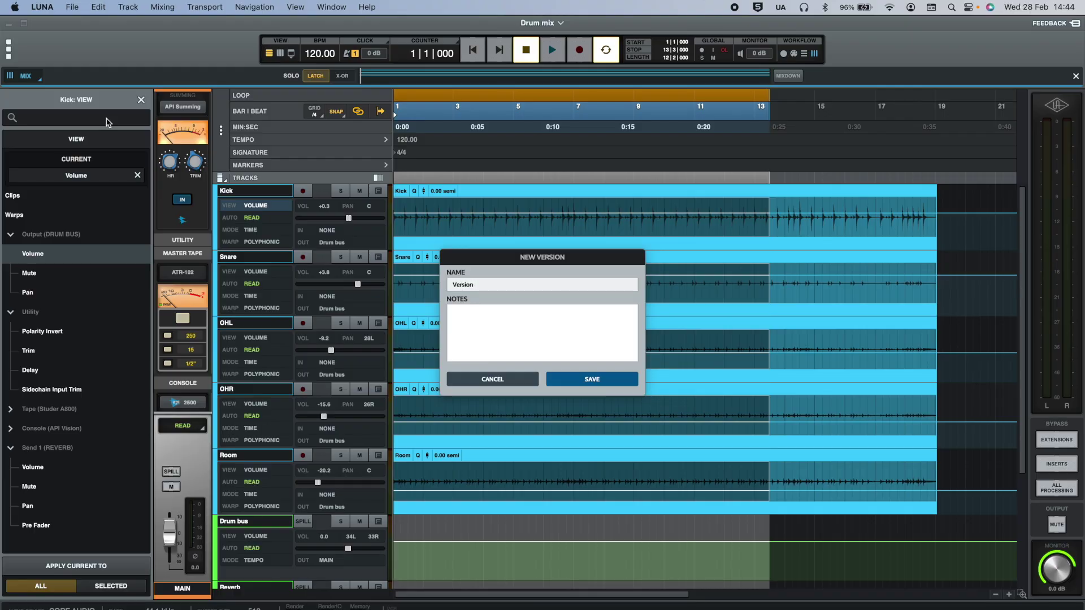
{"action": "type", "text": " 2"}
{"action": "key", "text": "Return"}
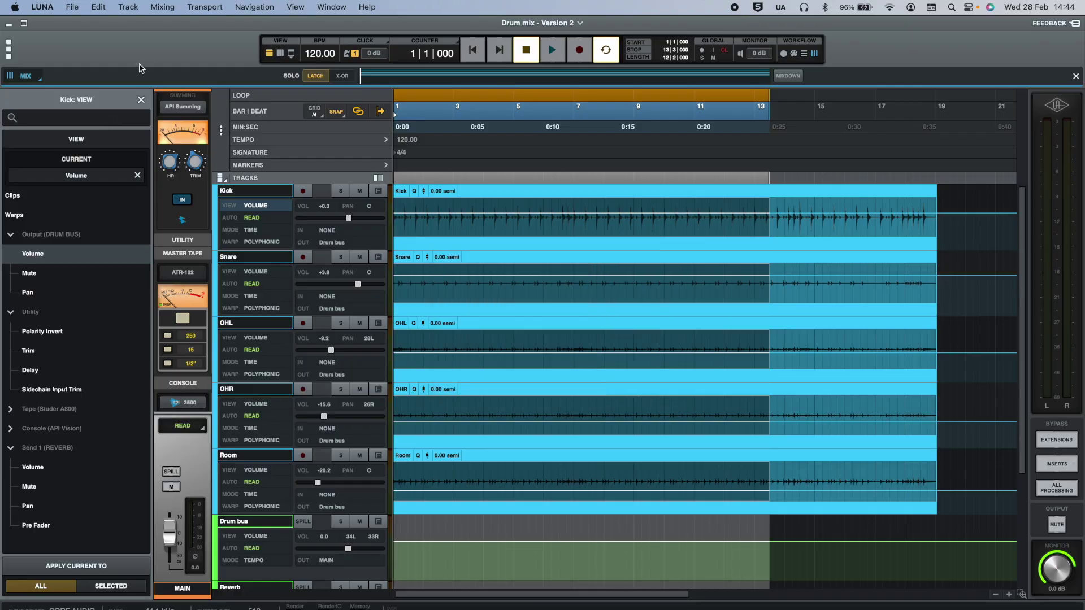
- Open the session info, view the session's versions and bookmarks, and close the list without opening a version
{"action": "left_click", "coordinate": [581, 23]}
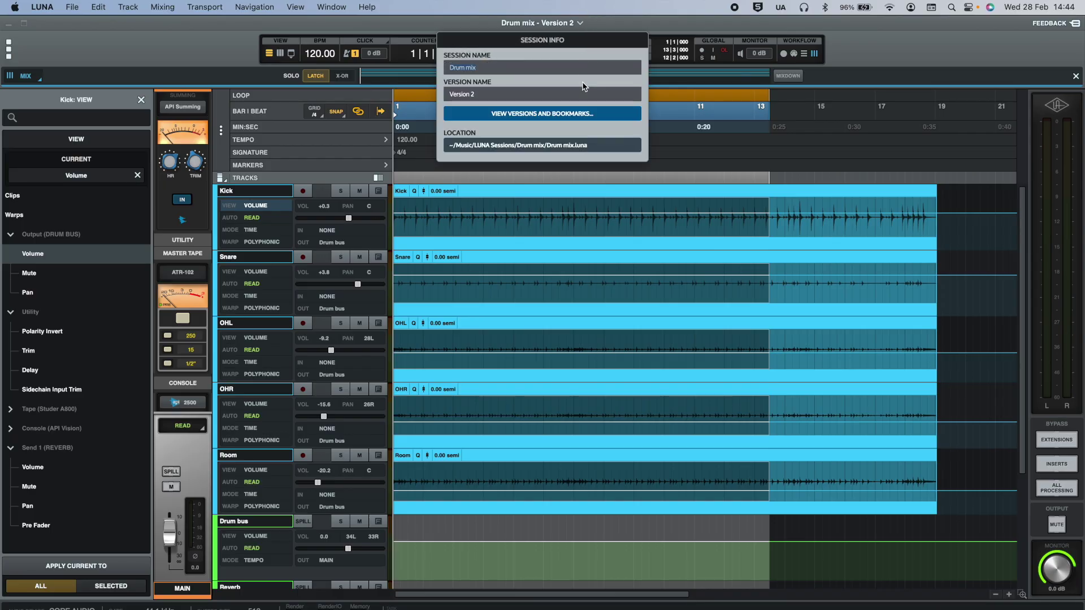
{"action": "left_click", "coordinate": [577, 114]}
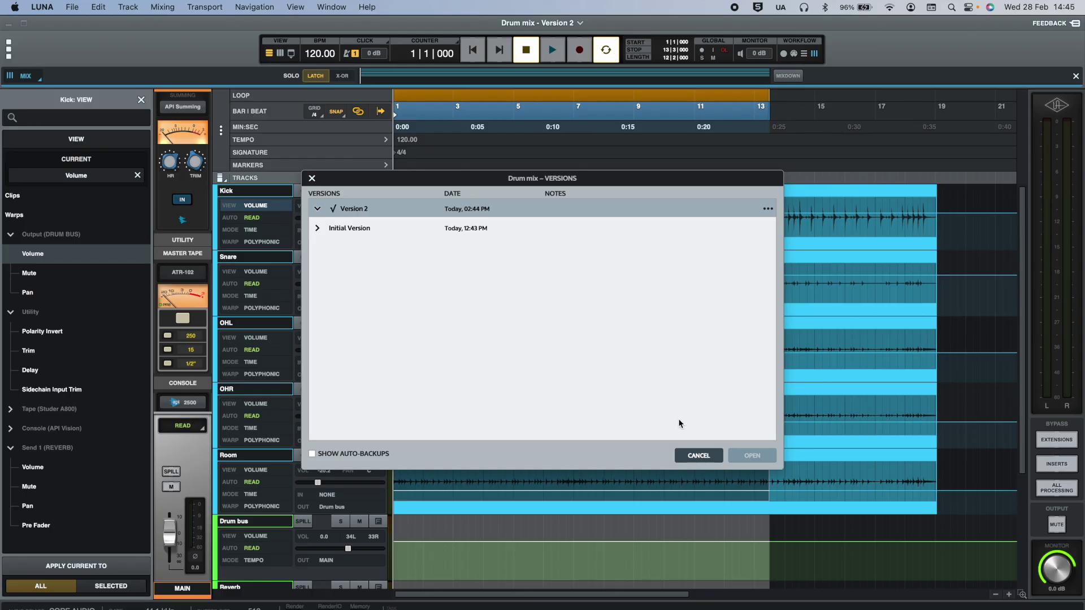
{"action": "left_click", "coordinate": [698, 456]}
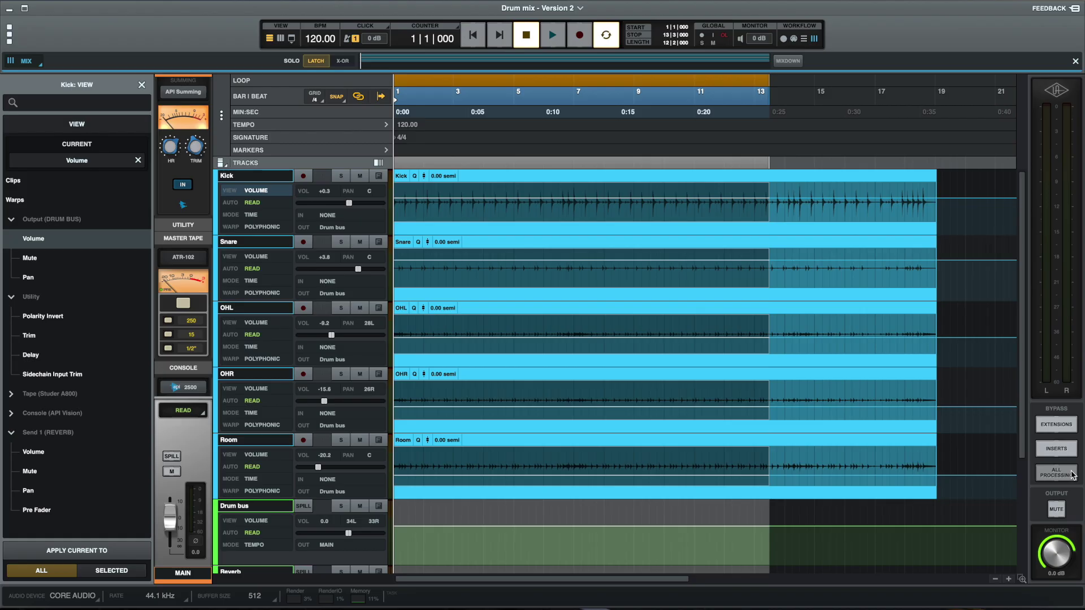
- Toggle the extensions, inserts and all-processing bypasses on and back off in the mixer, and clear the global overload indicators
{"action": "key", "text": "super+equal"}
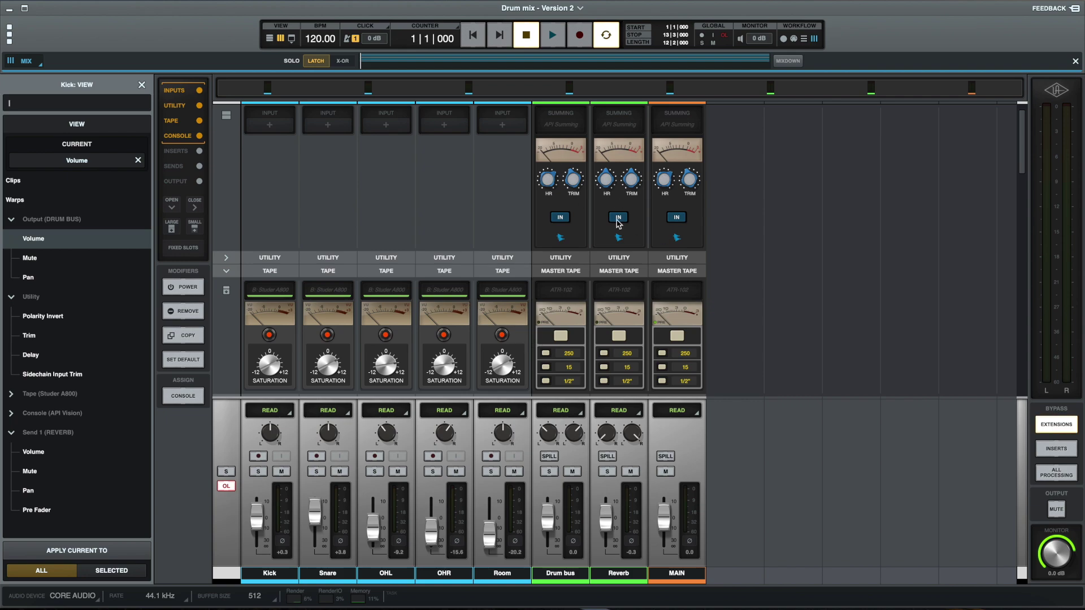
{"action": "scroll", "coordinate": [620, 196], "scroll_direction": "down", "scroll_amount": 1}
{"action": "scroll", "coordinate": [619, 196], "scroll_direction": "down", "scroll_amount": 5}
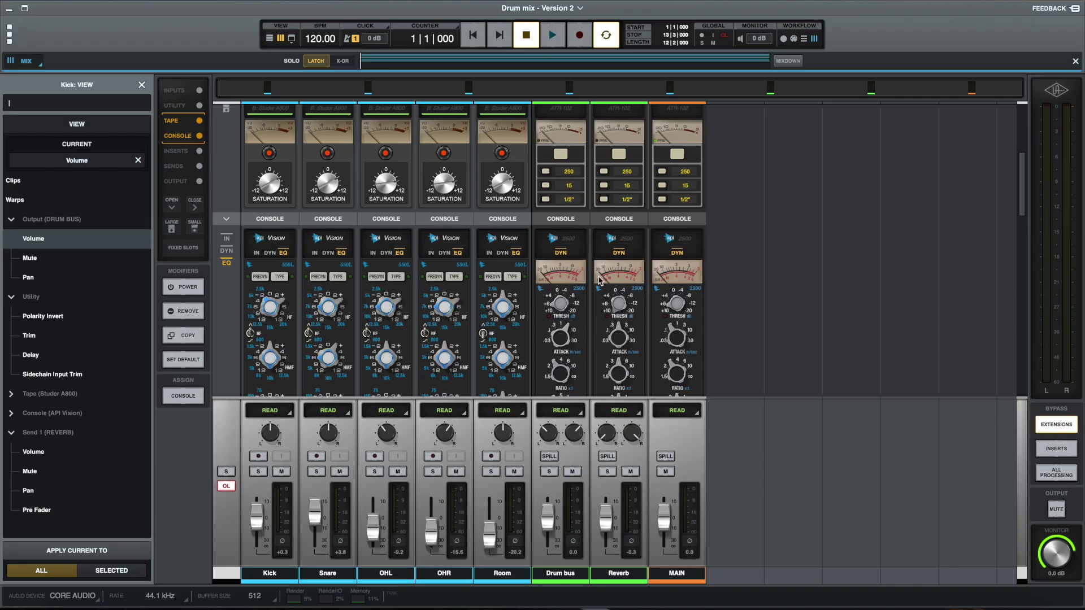
{"action": "scroll", "coordinate": [902, 313], "scroll_direction": "down", "scroll_amount": 8}
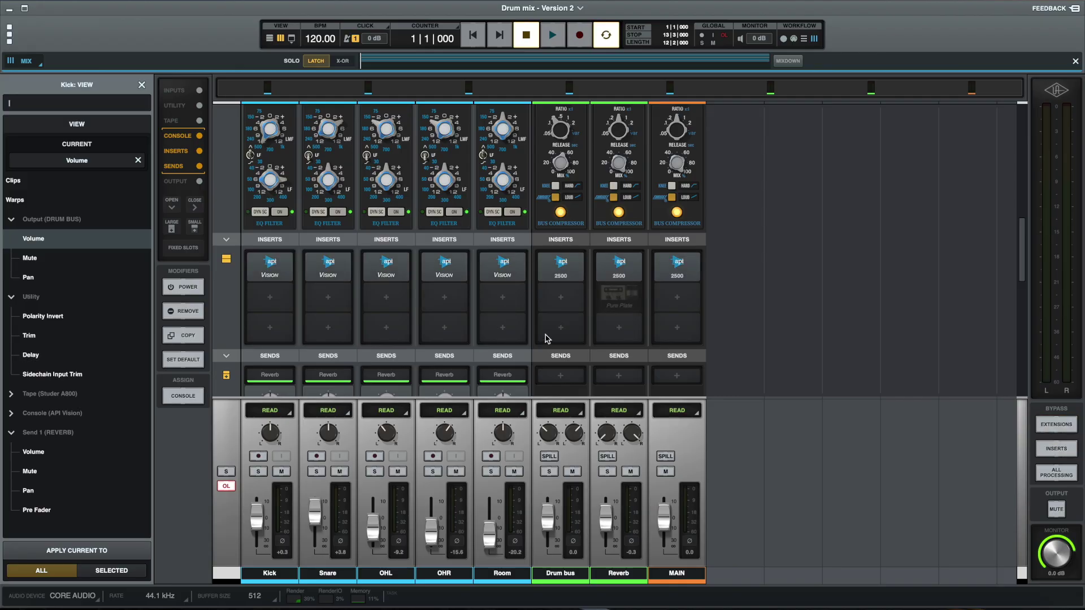
{"action": "left_click", "coordinate": [1051, 449]}
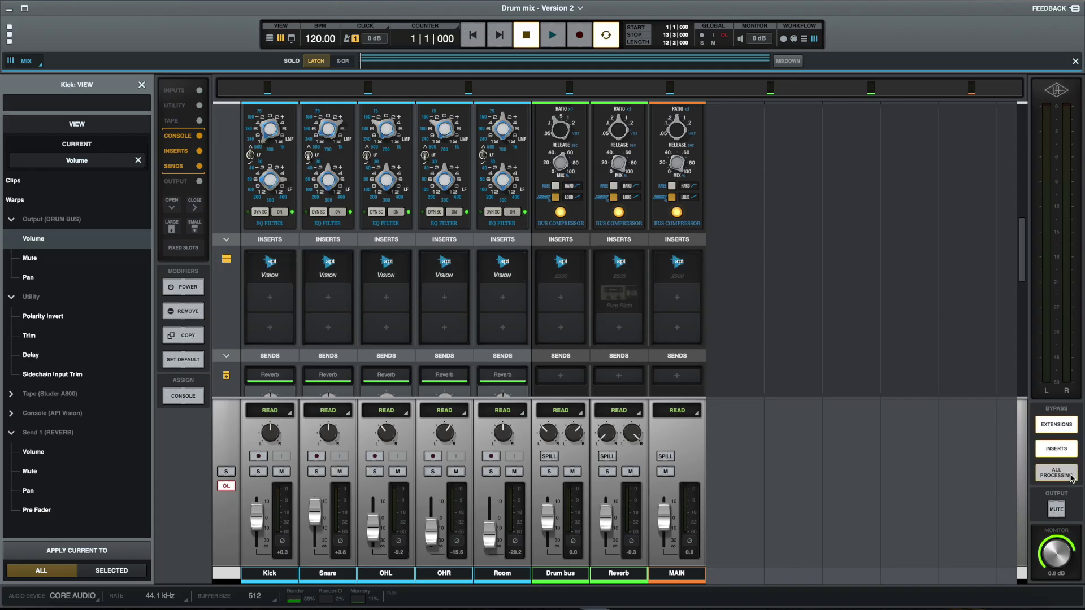
{"action": "scroll", "coordinate": [938, 325], "scroll_direction": "up", "scroll_amount": 1}
{"action": "scroll", "coordinate": [938, 324], "scroll_direction": "up", "scroll_amount": 10}
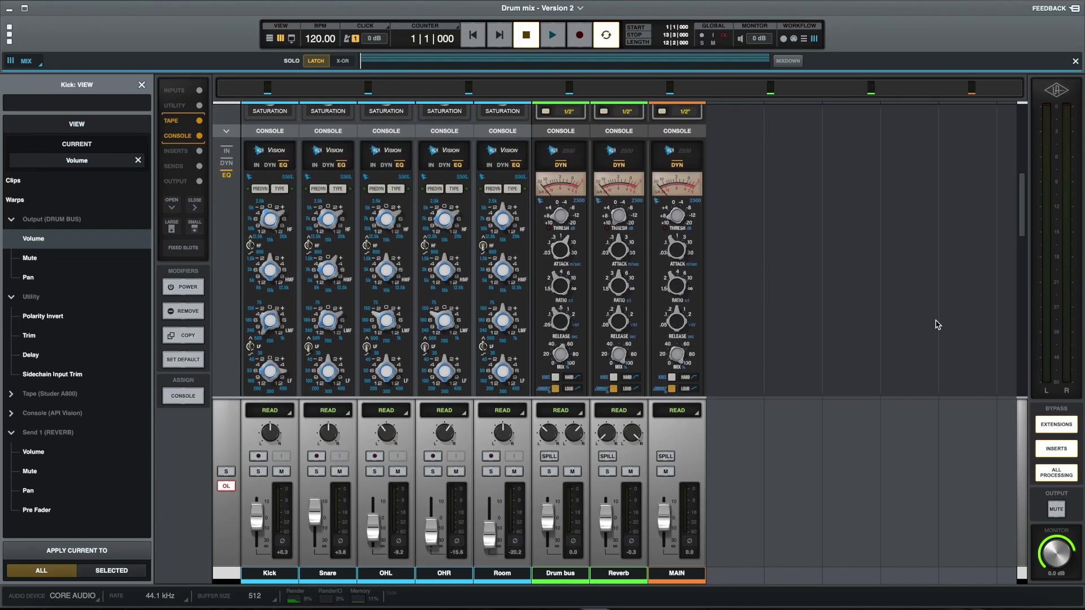
{"action": "scroll", "coordinate": [937, 325], "scroll_direction": "up", "scroll_amount": 4}
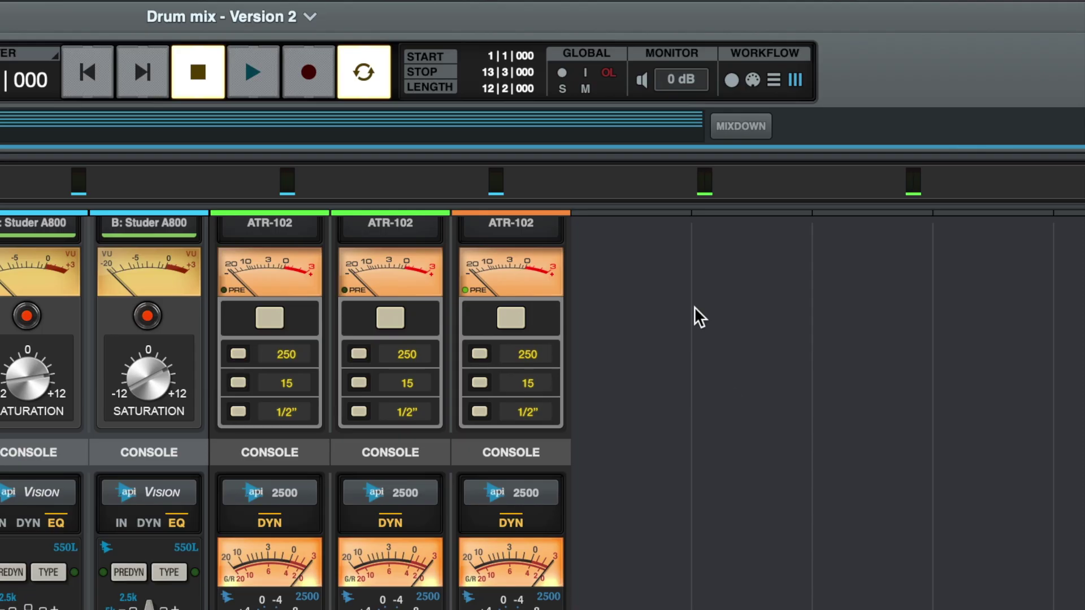
{"action": "left_click", "coordinate": [615, 85]}
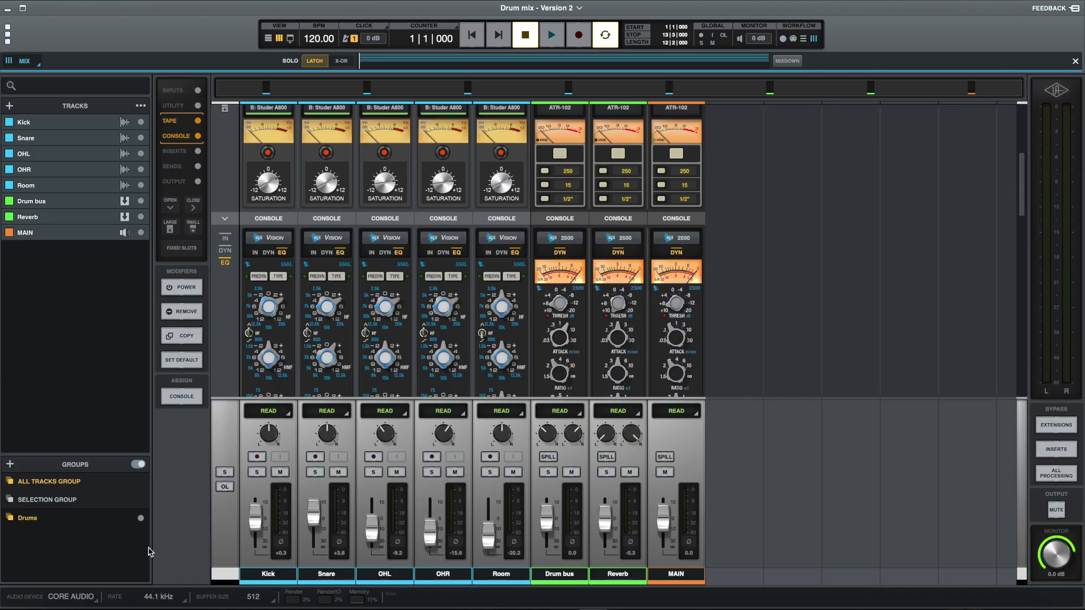
- Open and dismiss the settings for creating a track group, and switch to the timeline and back to the mixer
{"action": "key", "text": "super+g"}
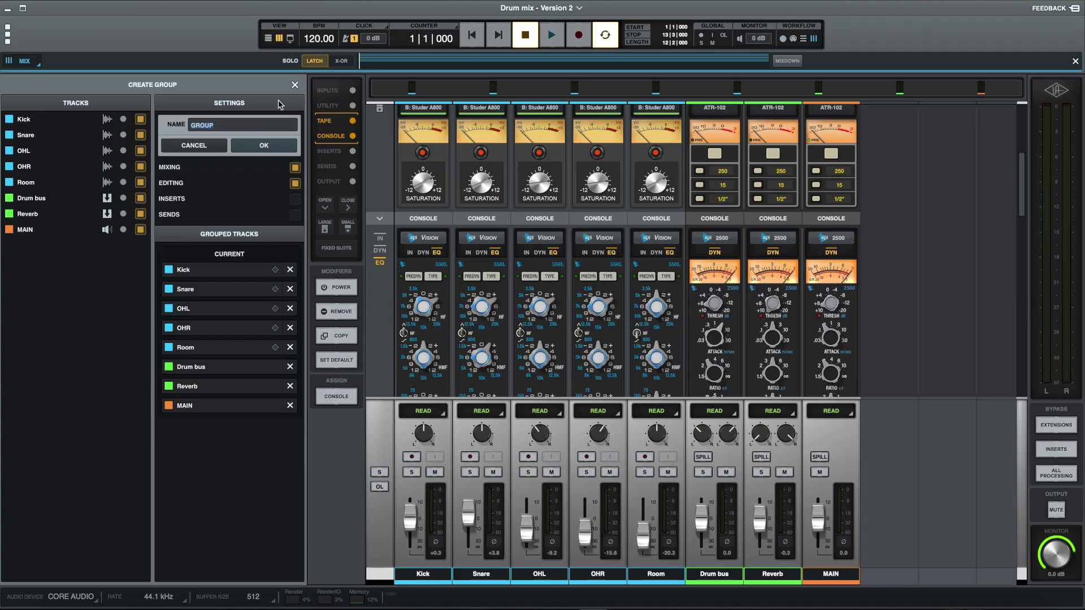
{"action": "left_click", "coordinate": [294, 85]}
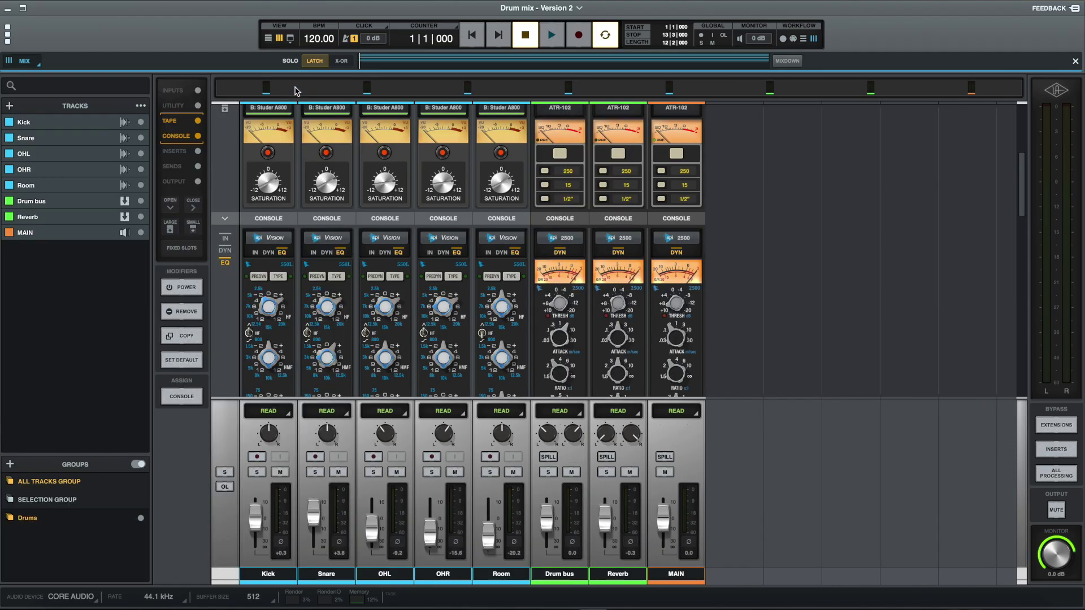
{"action": "key", "text": "super+equal"}
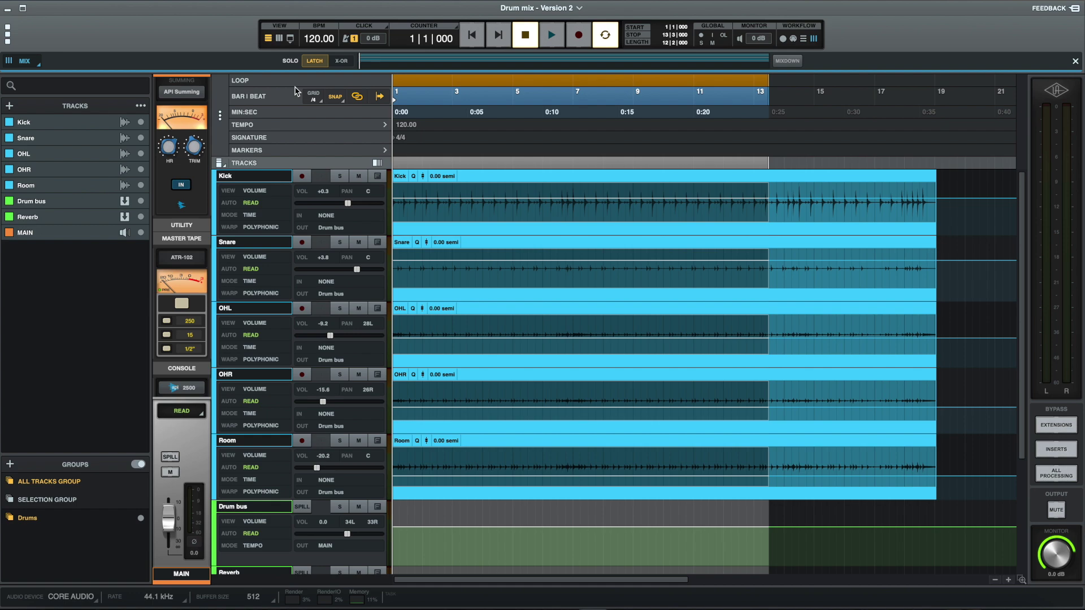
{"action": "key", "text": "super+equal"}
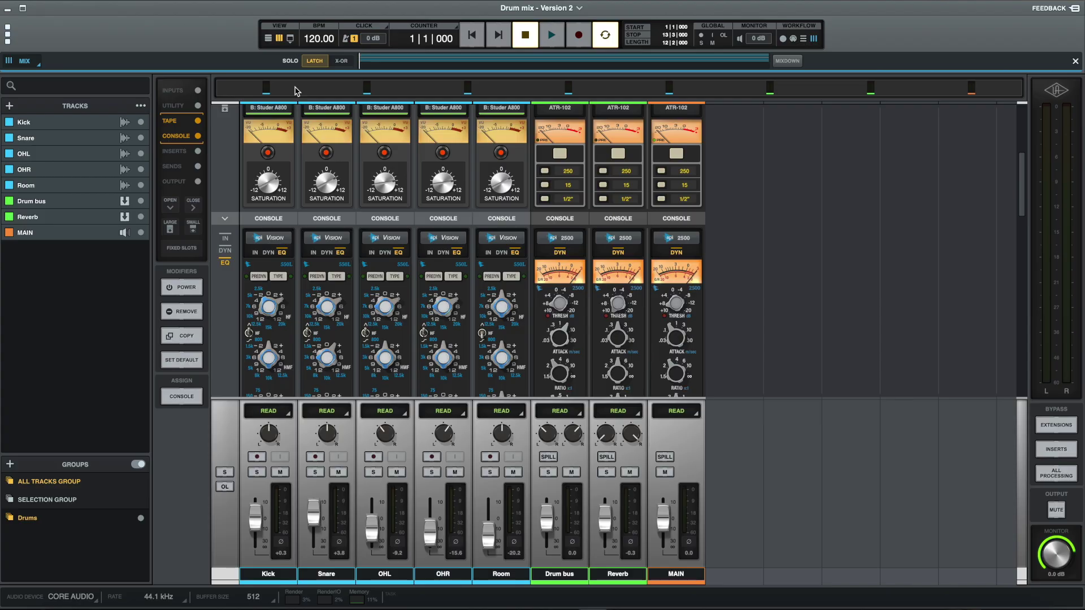
- Open the mixdown settings and examine the selectable sources, keeping MAIN as the source
{"action": "key", "text": "alt+super+b"}
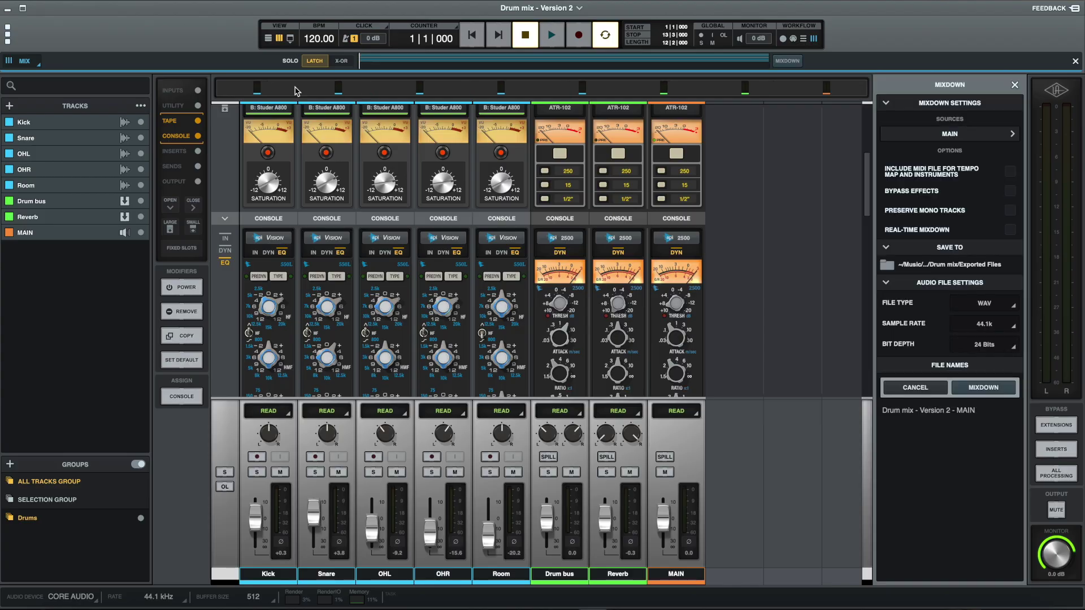
{"action": "left_click", "coordinate": [1015, 85]}
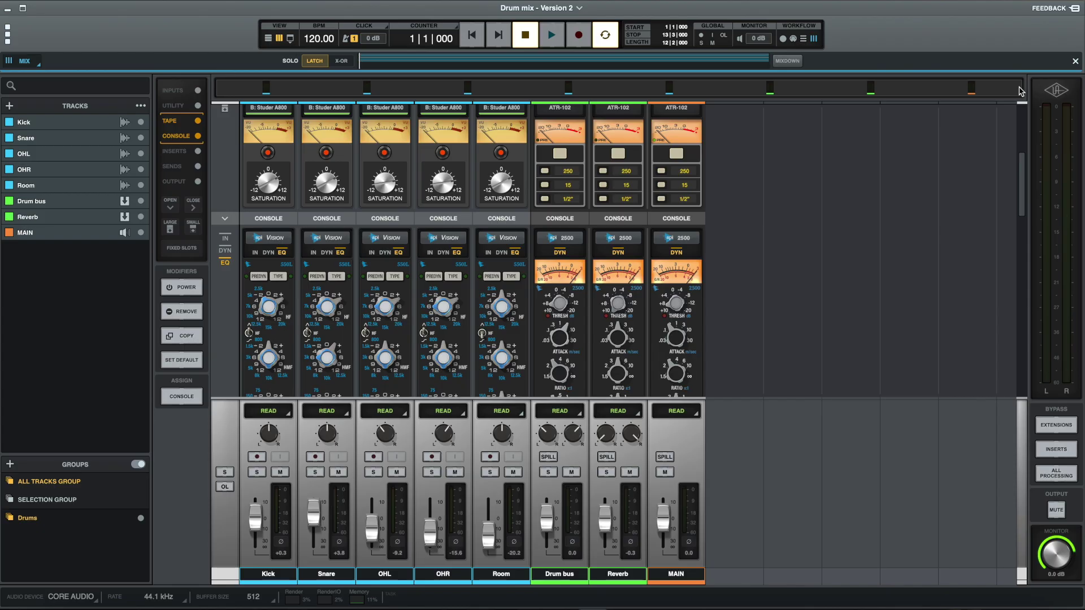
{"action": "key", "text": "alt+super+b"}
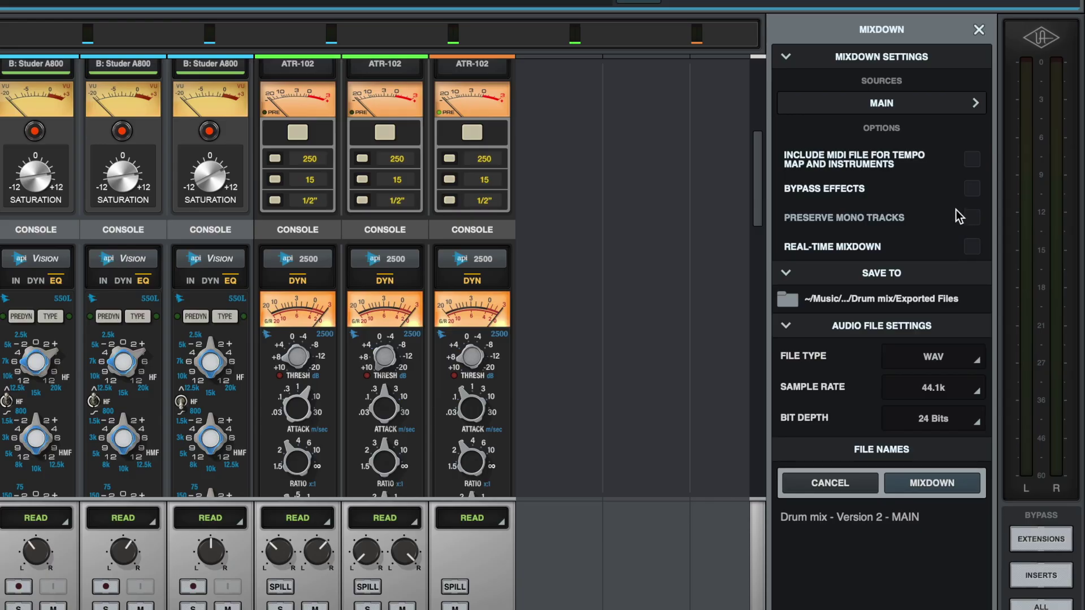
{"action": "left_click", "coordinate": [957, 108]}
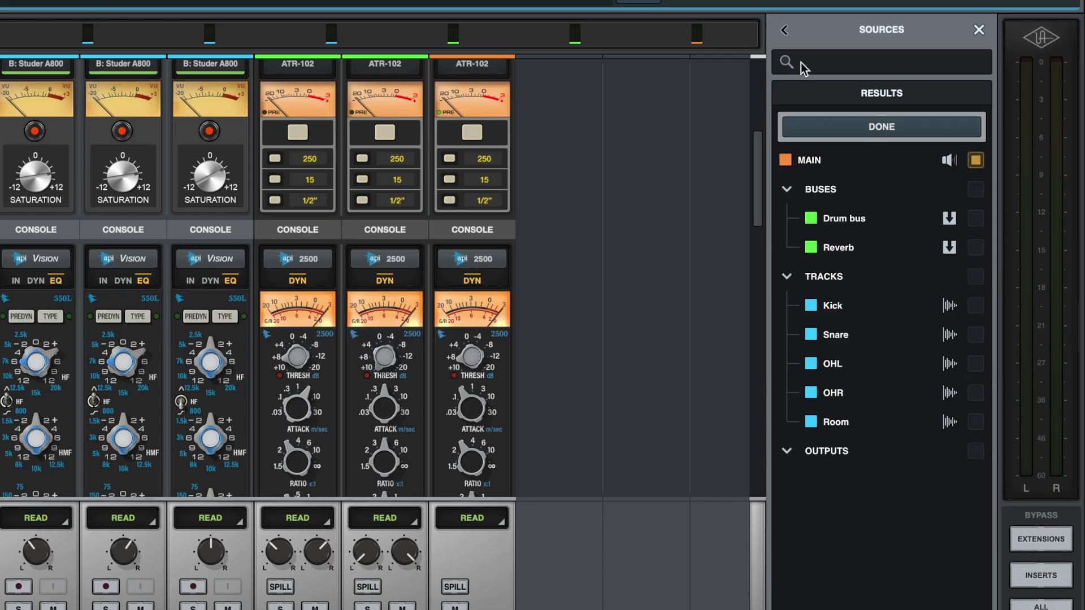
{"action": "left_click", "coordinate": [785, 33]}
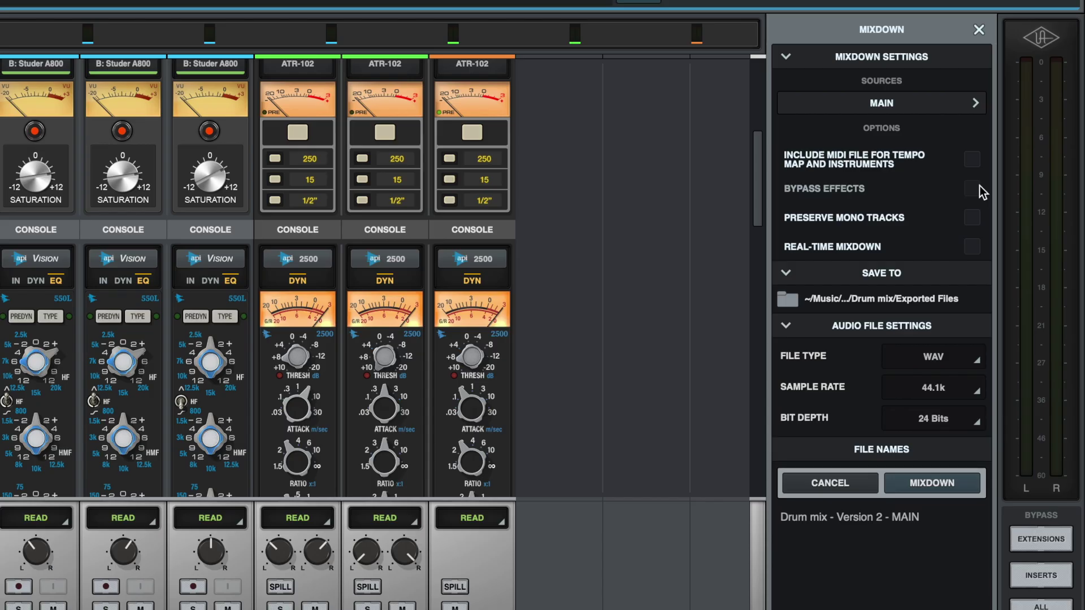
- Enable Preserve Mono Tracks in the mixdown settings and close them without exporting
{"action": "left_click", "coordinate": [972, 218]}
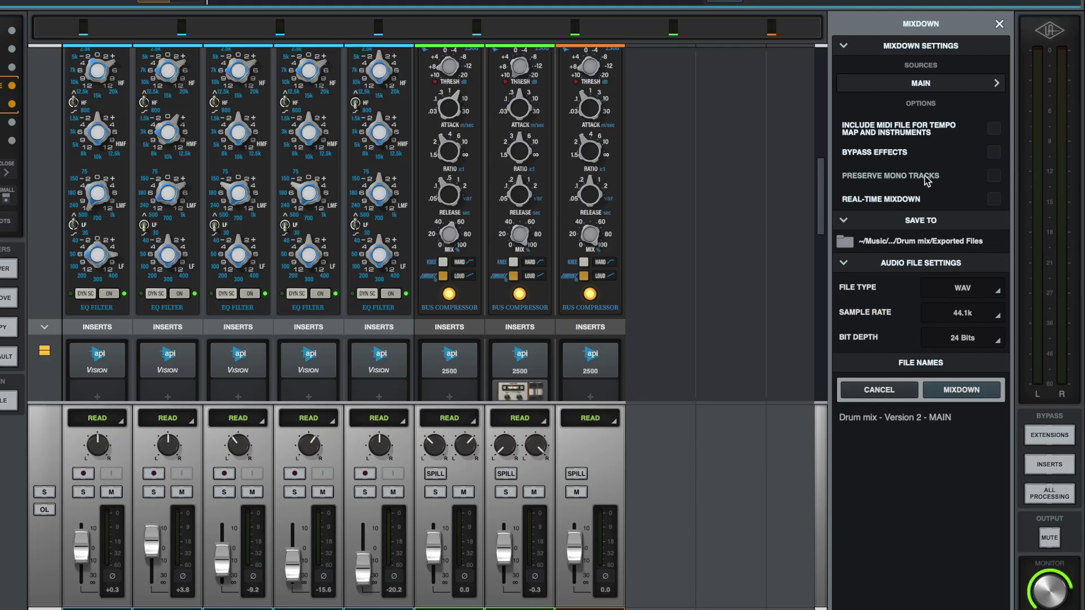
{"action": "left_click", "coordinate": [993, 176]}
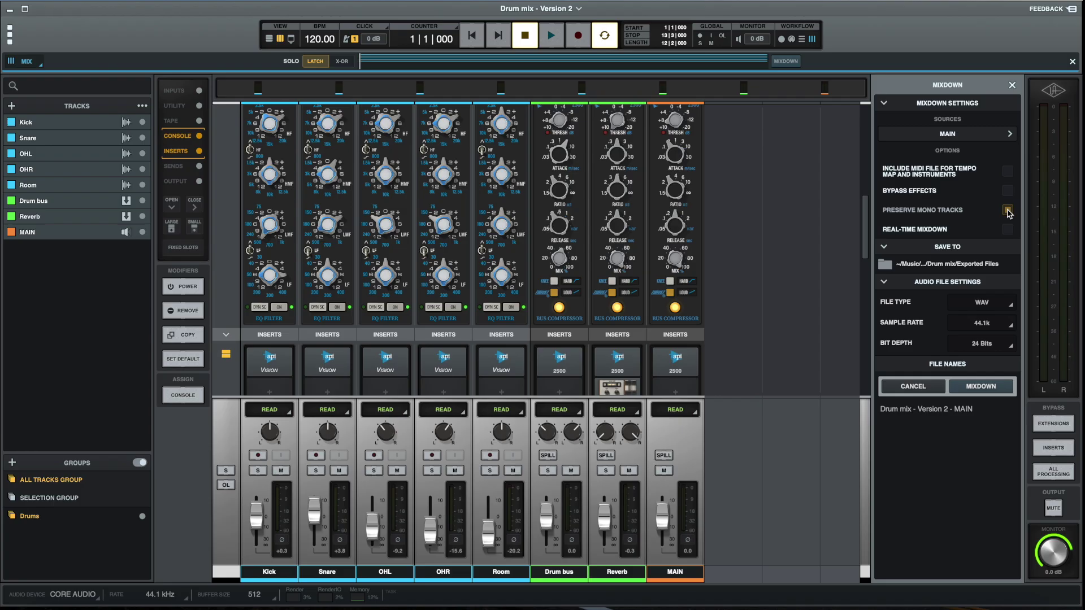
{"action": "left_click", "coordinate": [1013, 85]}
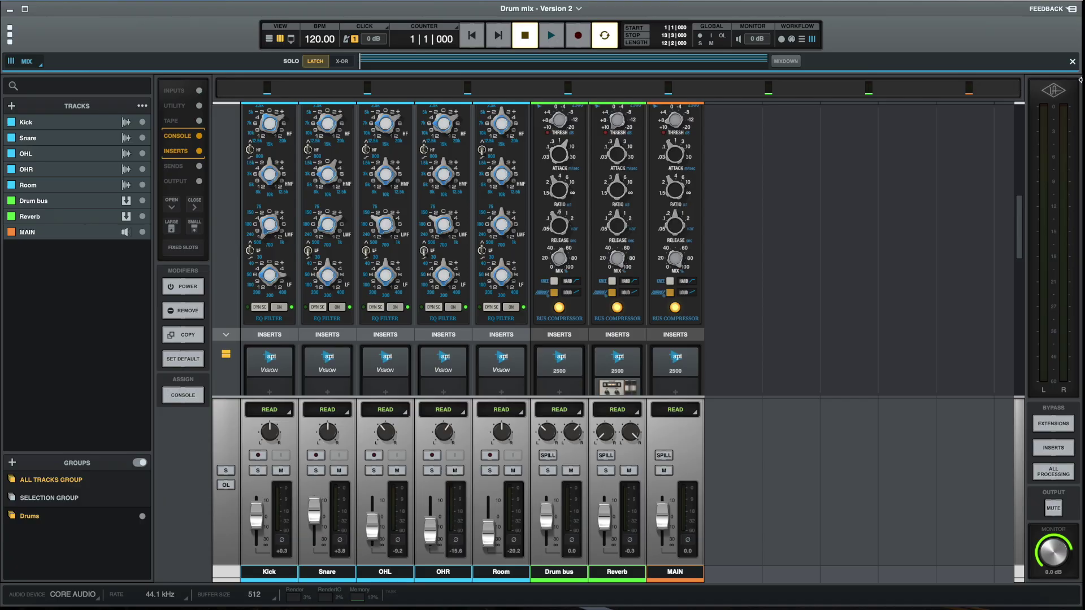
{"action": "scroll", "coordinate": [847, 164], "scroll_direction": "up", "scroll_amount": 2}
{"action": "scroll", "coordinate": [848, 164], "scroll_direction": "up", "scroll_amount": 10}
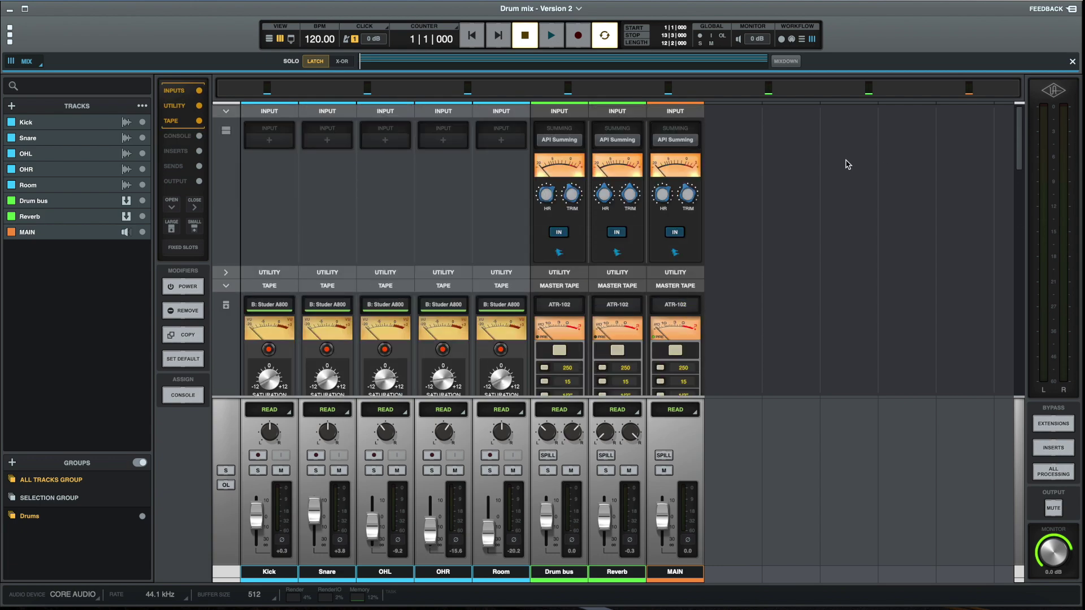
{"action": "scroll", "coordinate": [848, 165], "scroll_direction": "down", "scroll_amount": 6}
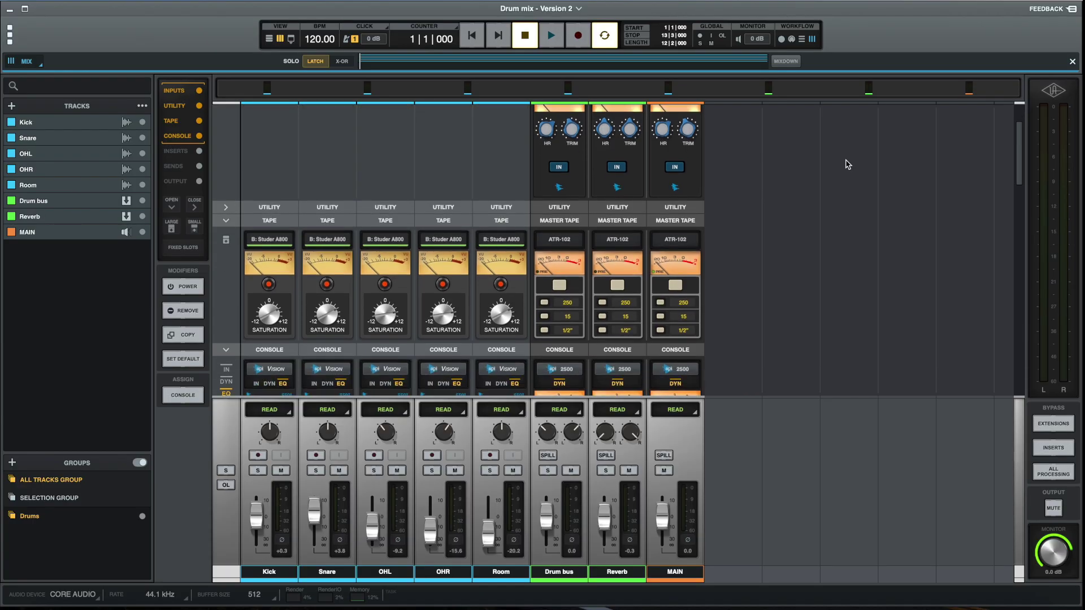
{"action": "scroll", "coordinate": [847, 164], "scroll_direction": "down", "scroll_amount": 1}
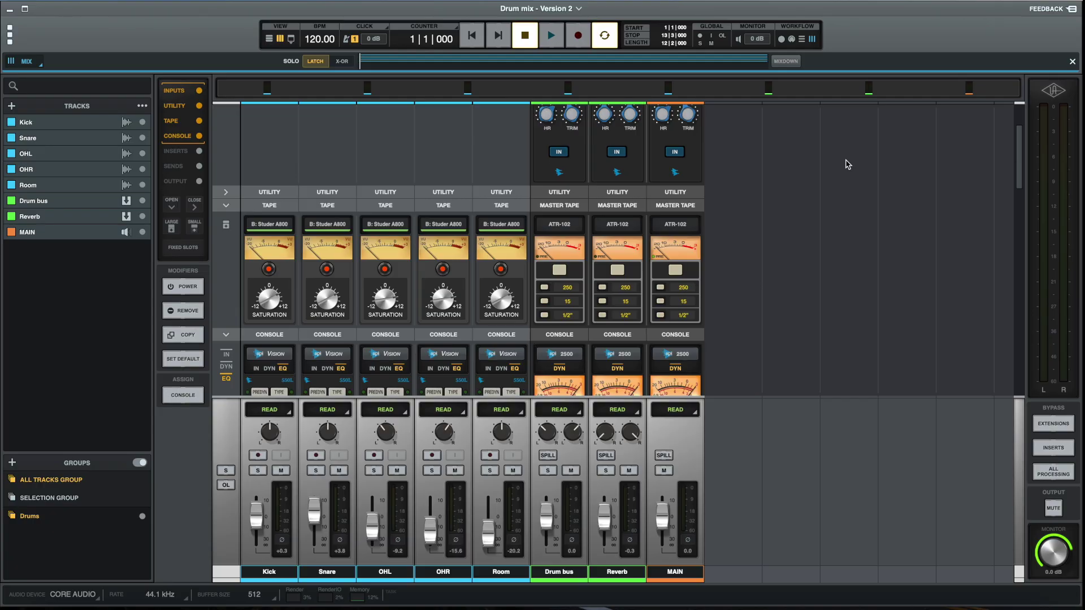
{"action": "scroll", "coordinate": [771, 198], "scroll_direction": "up", "scroll_amount": 6}
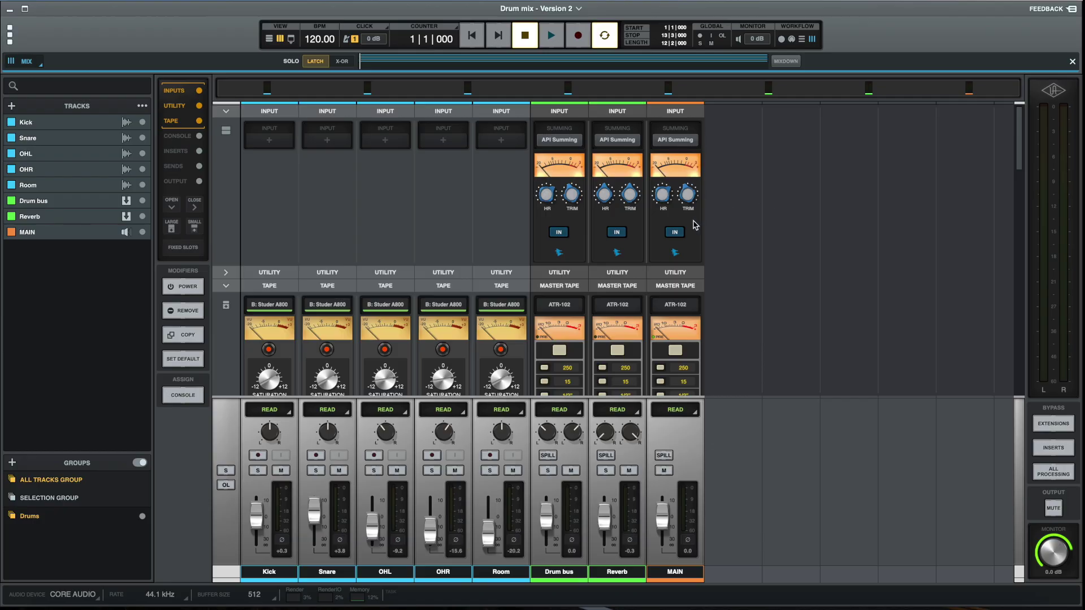
- Look through the mixer's tape and console sections, open the new-track settings, and examine the audio track's tape and console options
{"action": "scroll", "coordinate": [695, 243], "scroll_direction": "down", "scroll_amount": 6}
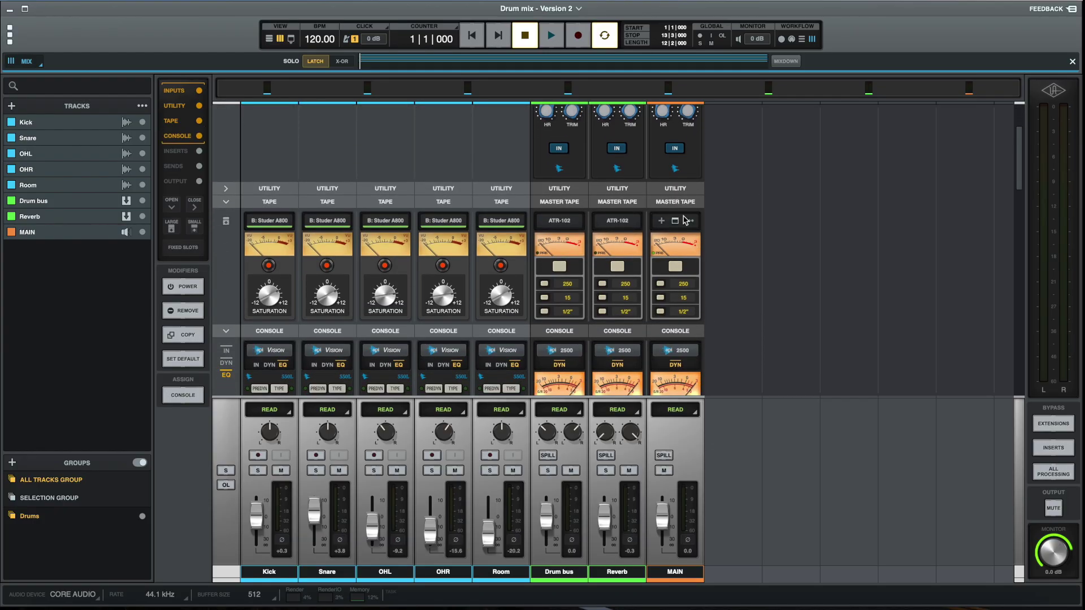
{"action": "scroll", "coordinate": [713, 274], "scroll_direction": "down", "scroll_amount": 10}
{"action": "scroll", "coordinate": [713, 275], "scroll_direction": "down", "scroll_amount": 8}
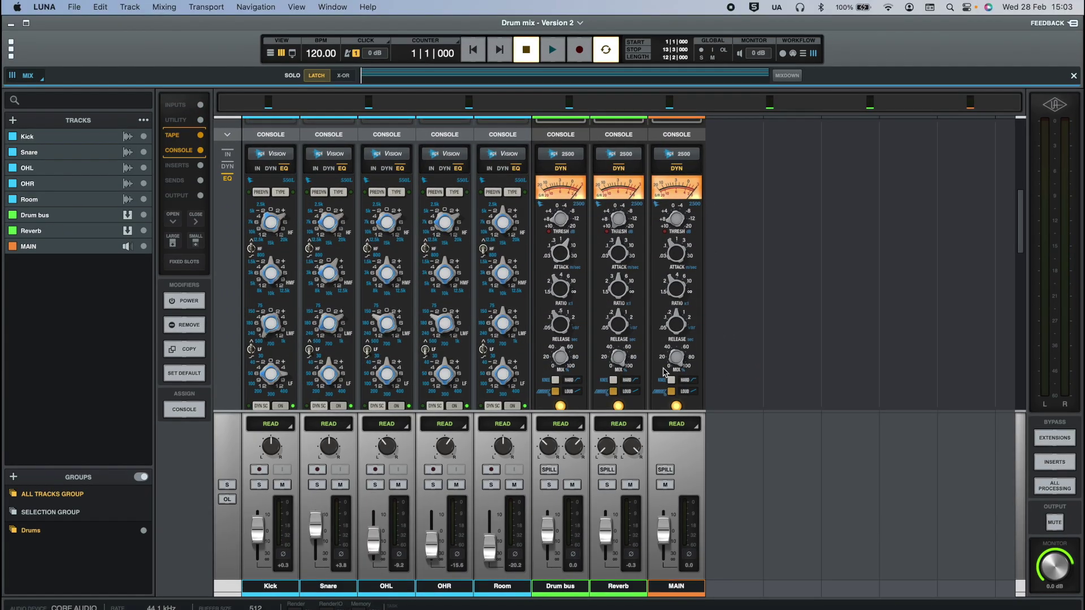
{"action": "left_click", "coordinate": [137, 7]}
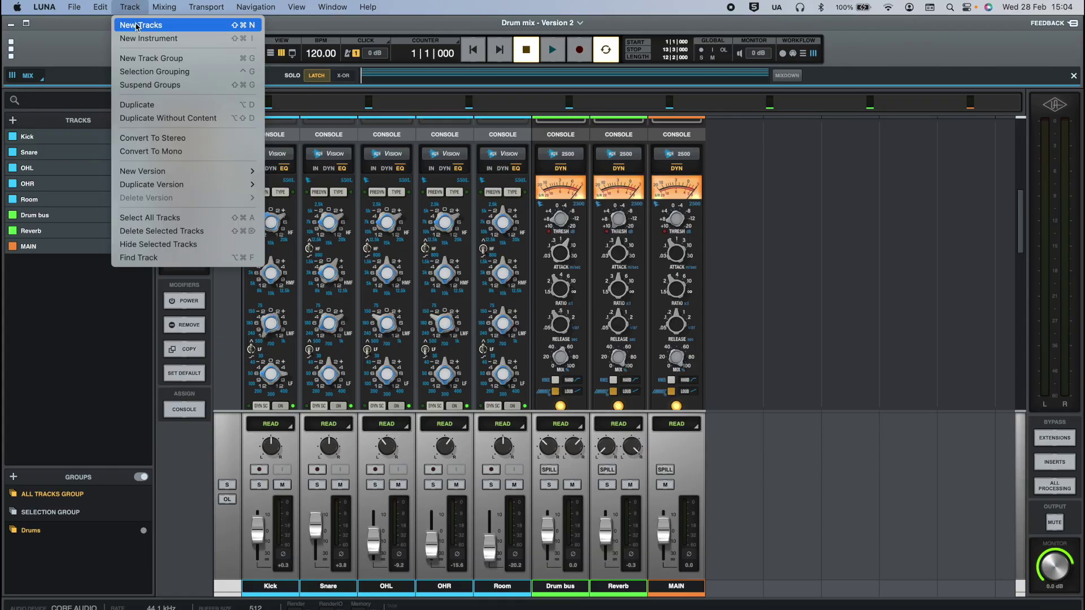
{"action": "left_click", "coordinate": [138, 25]}
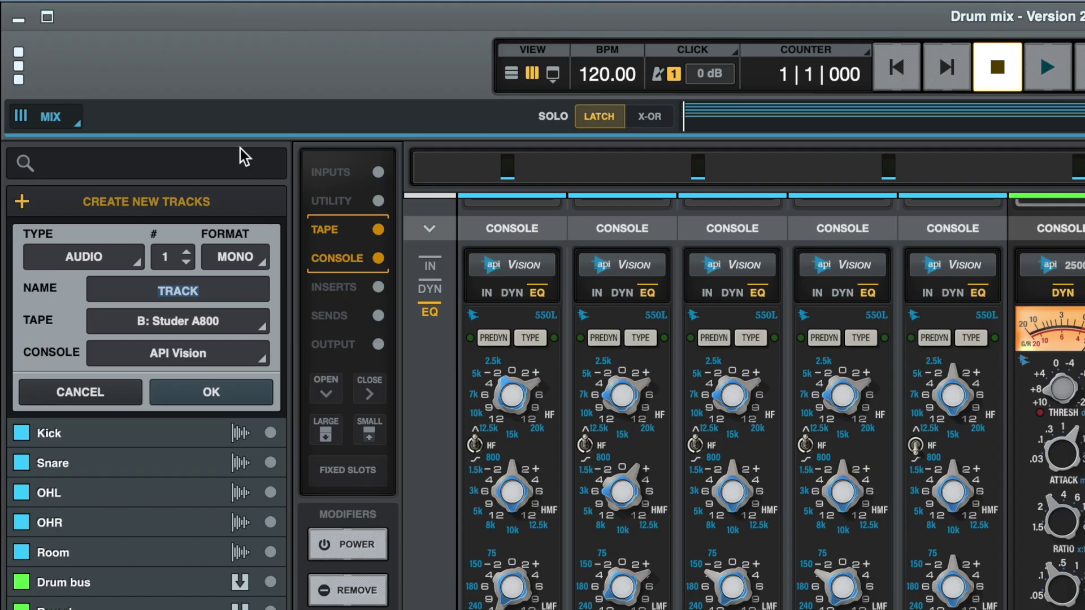
{"action": "left_click", "coordinate": [216, 317]}
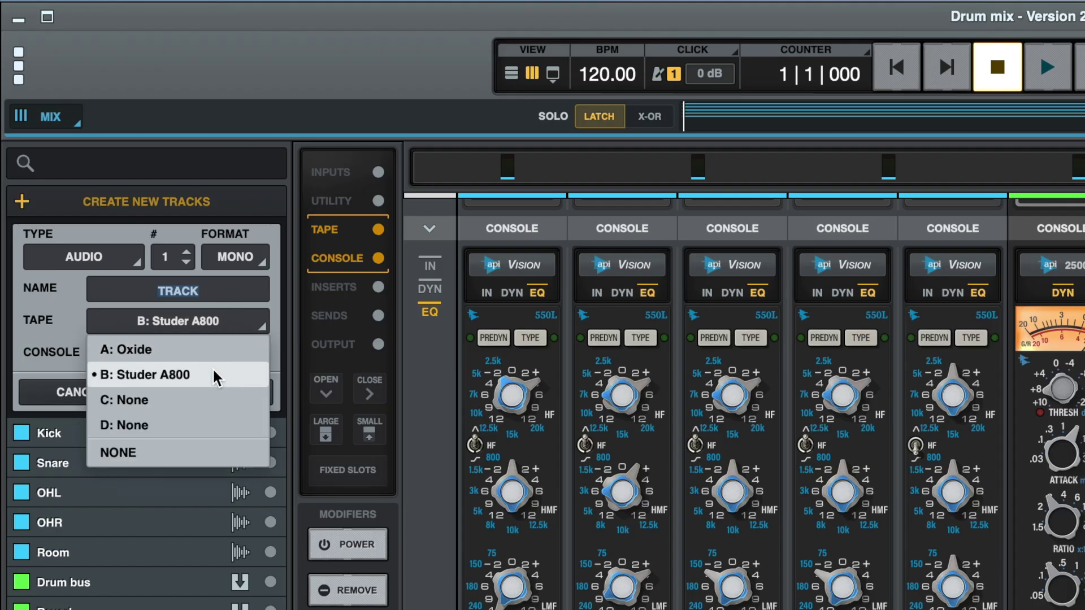
{"action": "left_click", "coordinate": [219, 325]}
{"action": "left_click", "coordinate": [206, 354]}
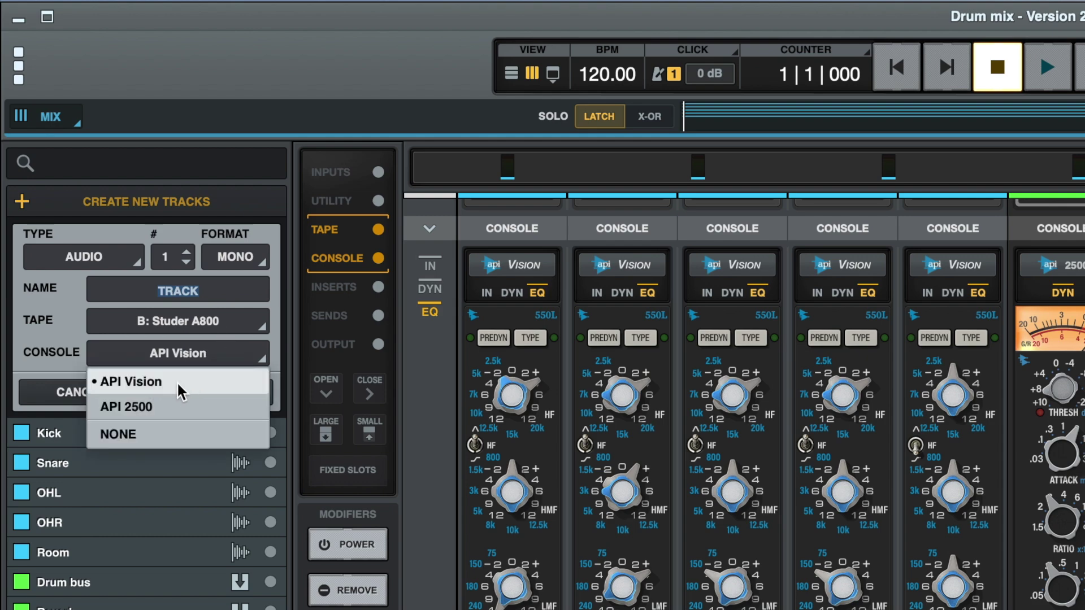
{"action": "left_click", "coordinate": [182, 354]}
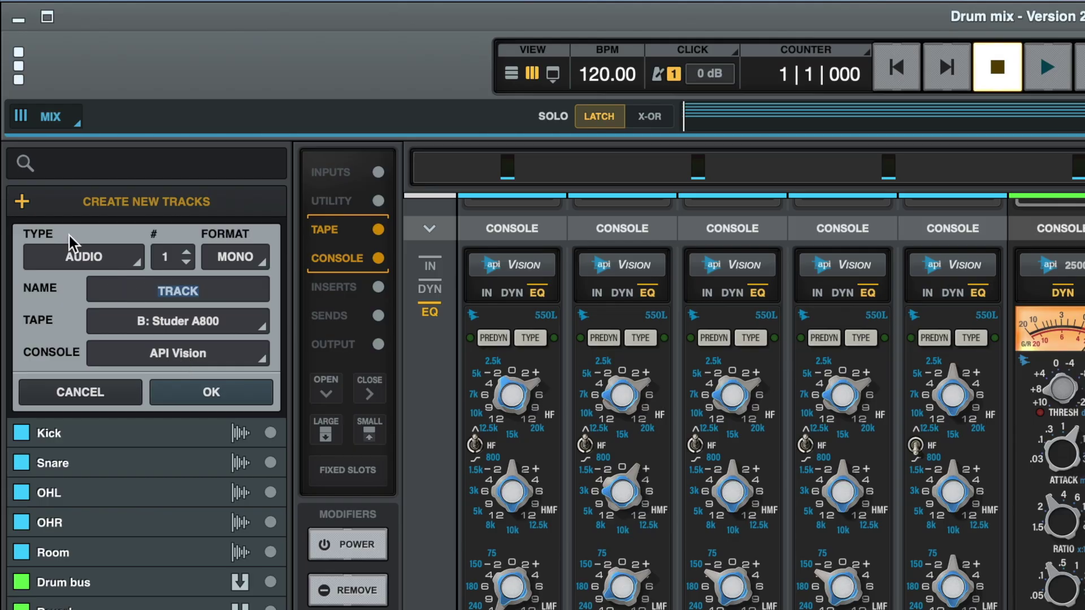
- Add a stereo bus to the new-track settings, choose API Summing for it, view its console options, and cancel the track creation
{"action": "left_click", "coordinate": [19, 201]}
{"action": "left_click", "coordinate": [67, 295]}
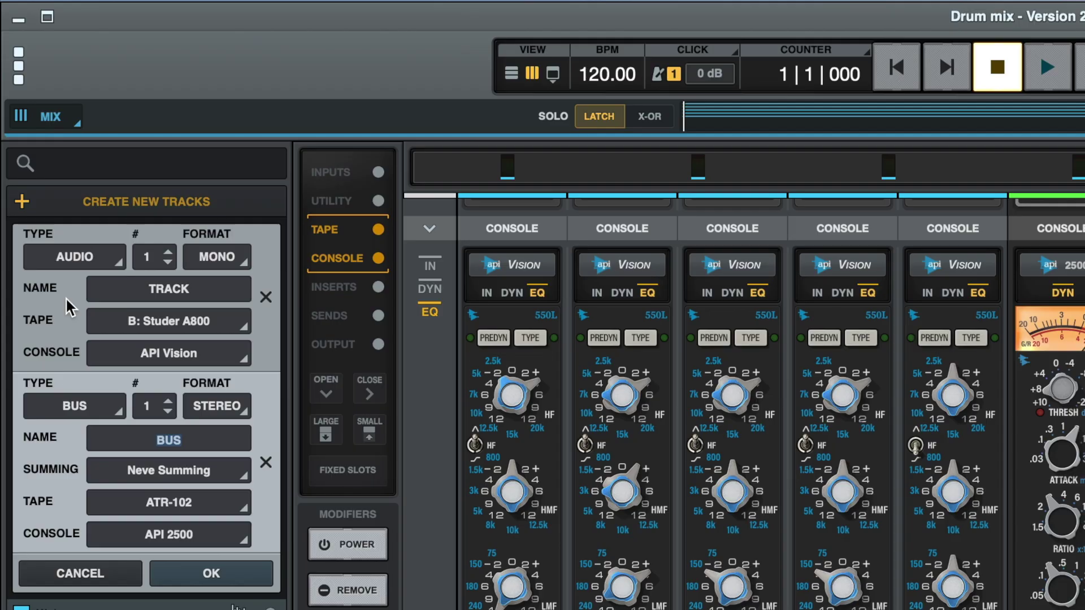
{"action": "left_click", "coordinate": [140, 473]}
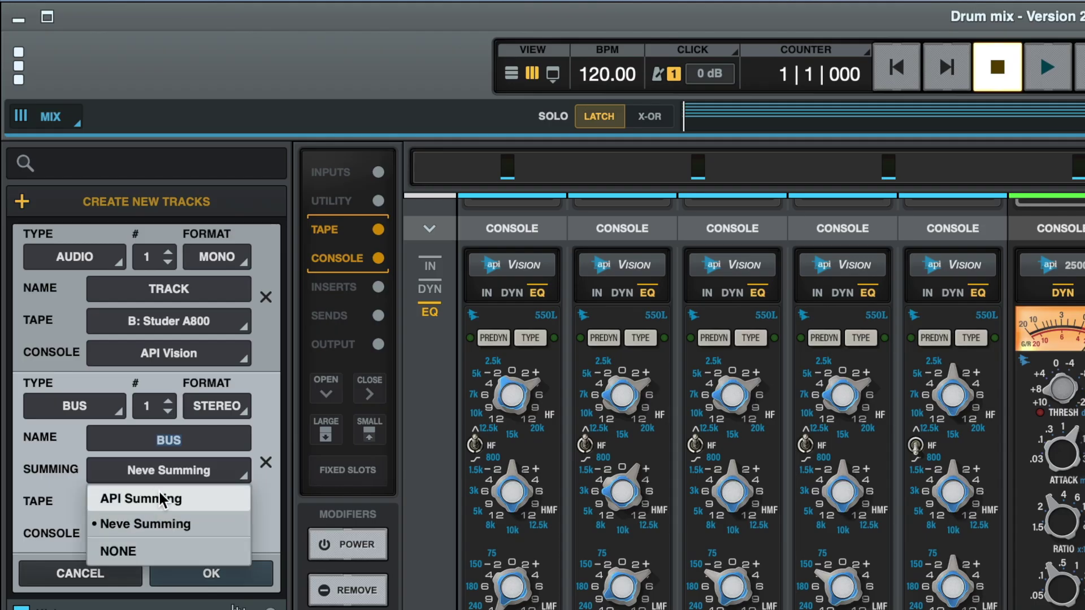
{"action": "left_click", "coordinate": [189, 497]}
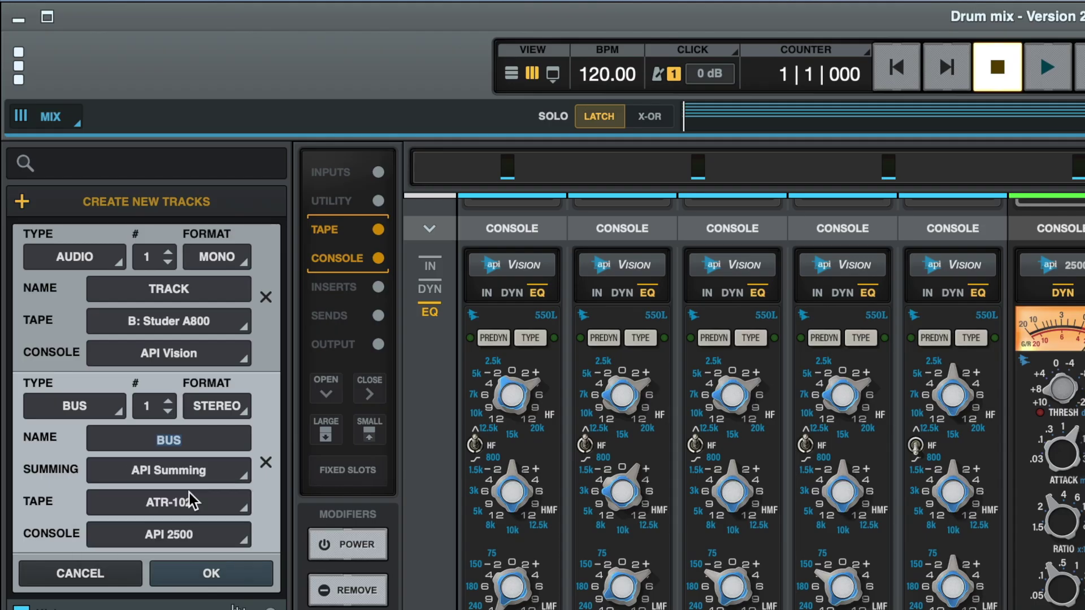
{"action": "left_click", "coordinate": [189, 544]}
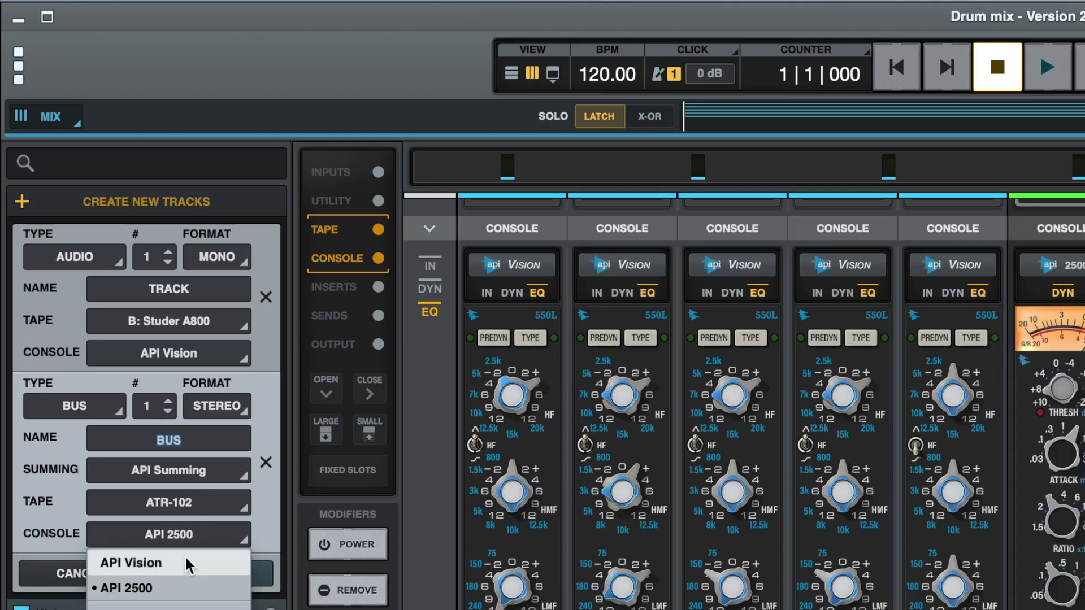
{"action": "left_click", "coordinate": [179, 536]}
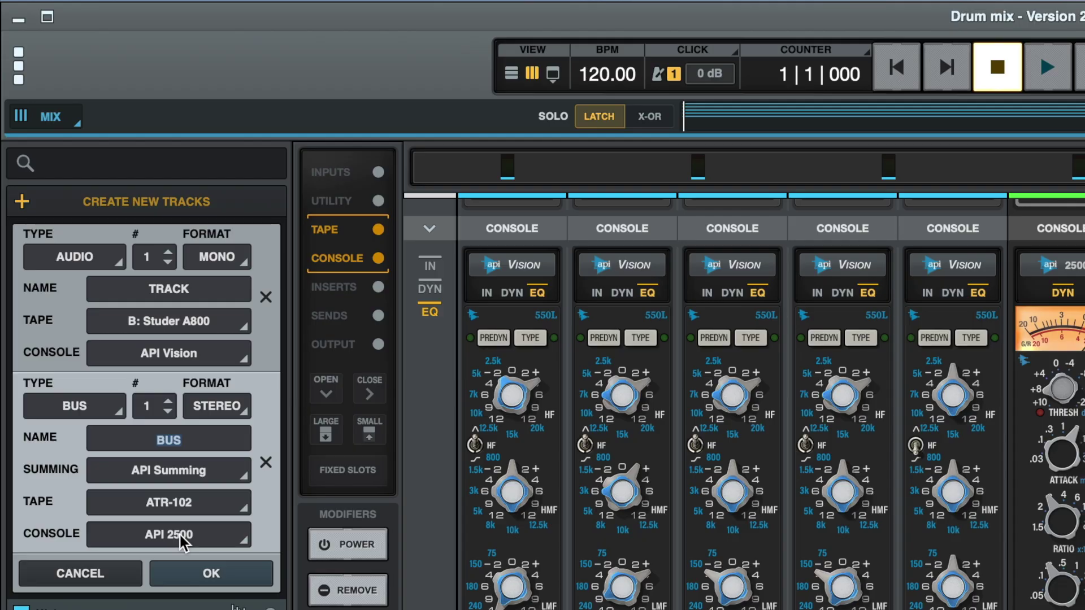
{"action": "left_click", "coordinate": [124, 572]}
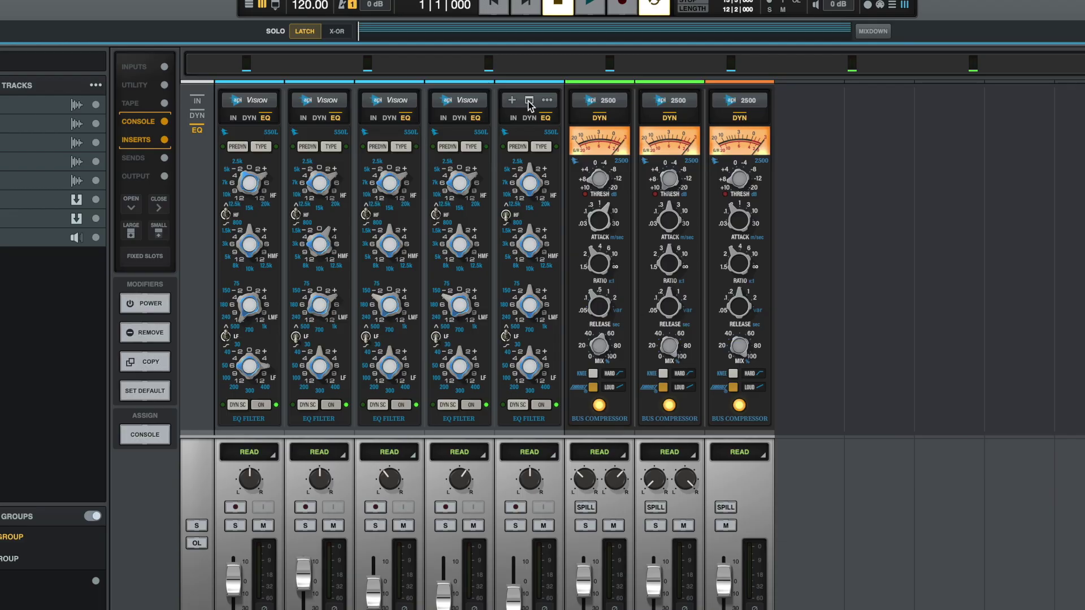
- Open the Room track's console extension and view the available console types, keeping API Vision
{"action": "left_click", "coordinate": [529, 101]}
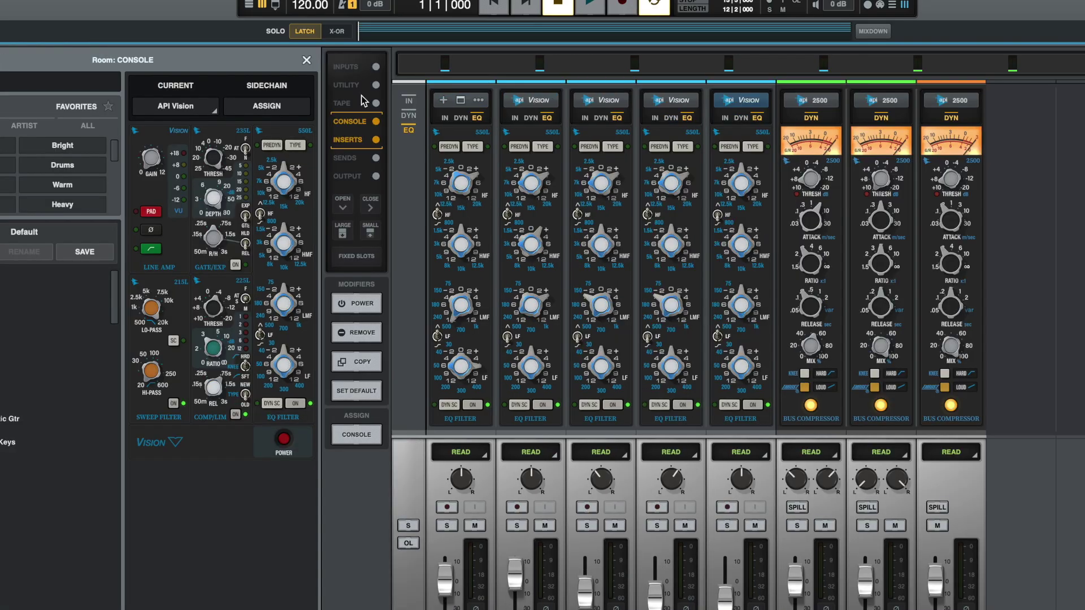
{"action": "left_click", "coordinate": [209, 109]}
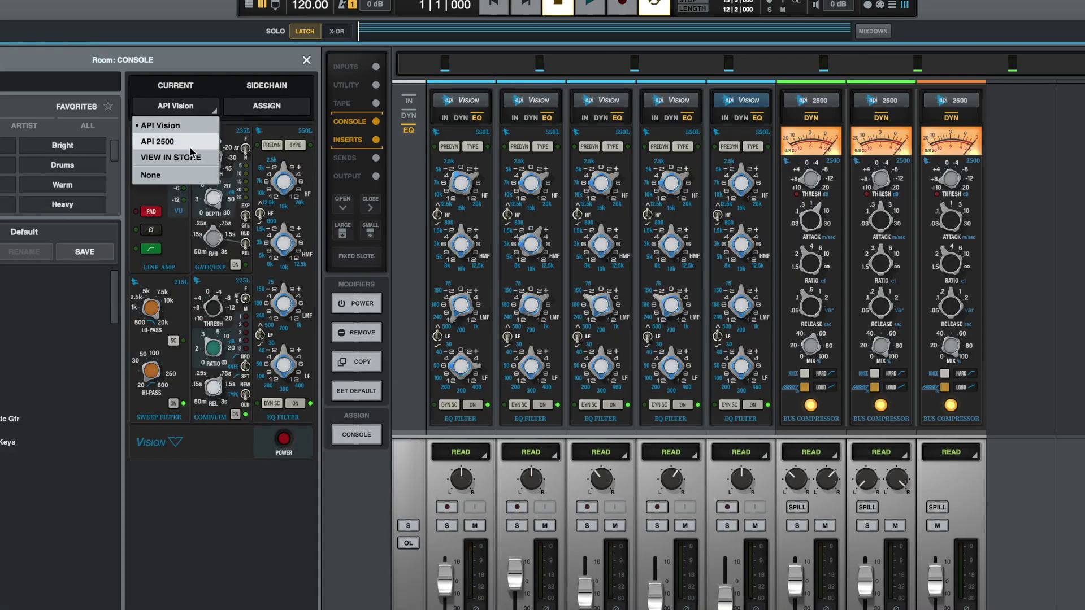
{"action": "scroll", "coordinate": [634, 137], "scroll_direction": "up", "scroll_amount": 5}
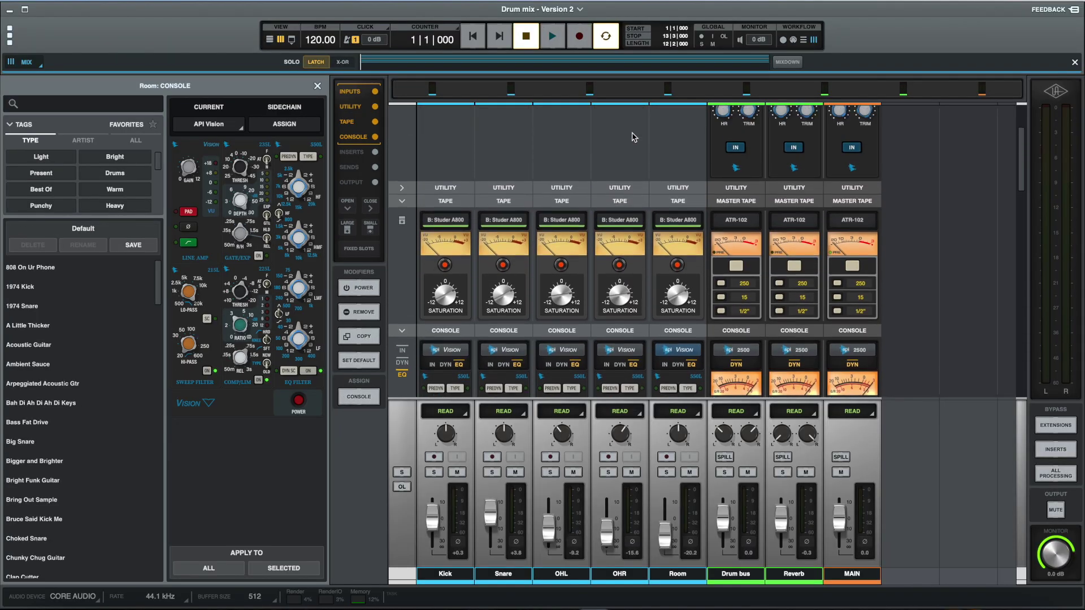
- Examine the tape, console and summing extensions across the tracks, and open the Drum bus's API 2500 console settings
{"action": "scroll", "coordinate": [634, 138], "scroll_direction": "up", "scroll_amount": 1}
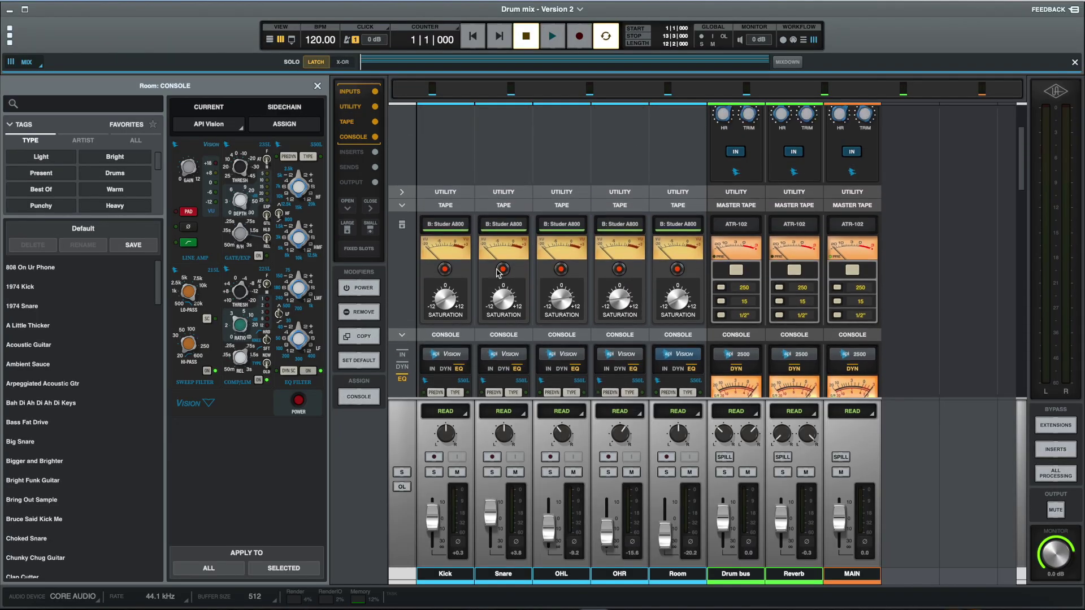
{"action": "scroll", "coordinate": [548, 305], "scroll_direction": "down", "scroll_amount": 6}
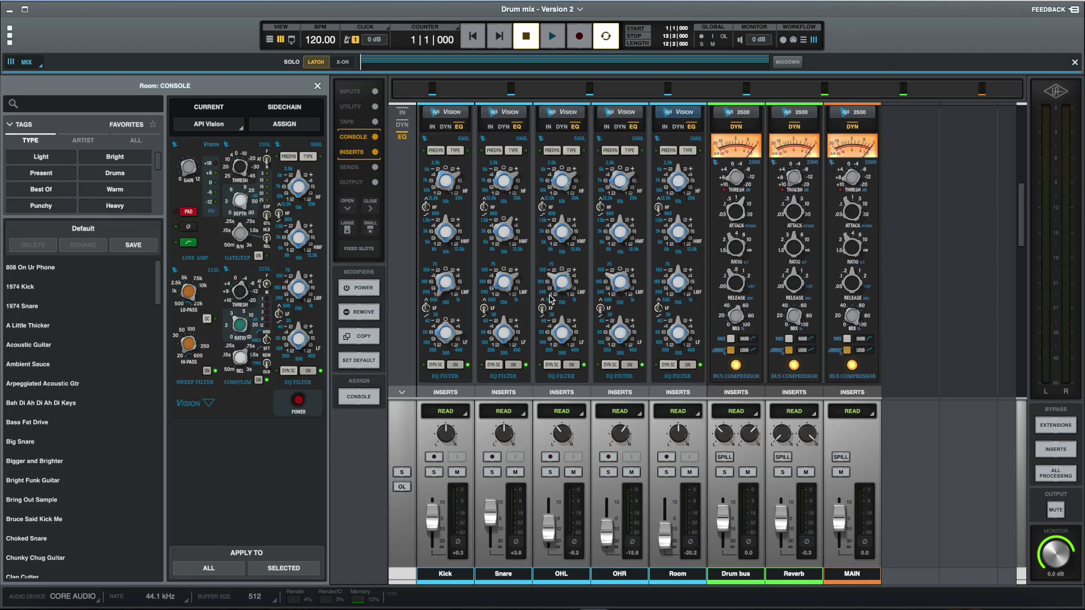
{"action": "scroll", "coordinate": [753, 223], "scroll_direction": "up", "scroll_amount": 6}
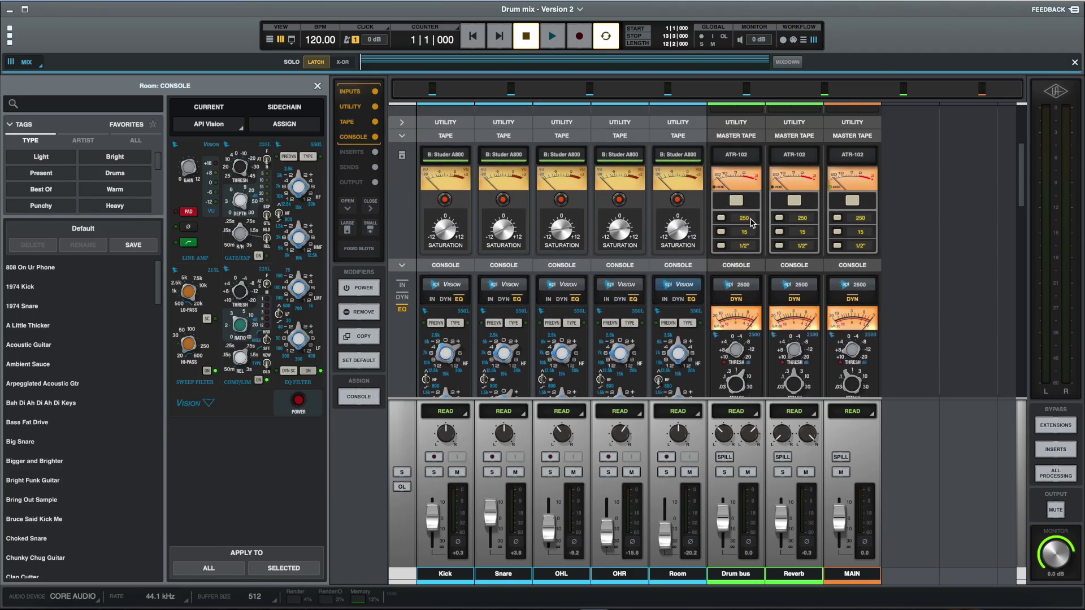
{"action": "scroll", "coordinate": [753, 223], "scroll_direction": "up", "scroll_amount": 4}
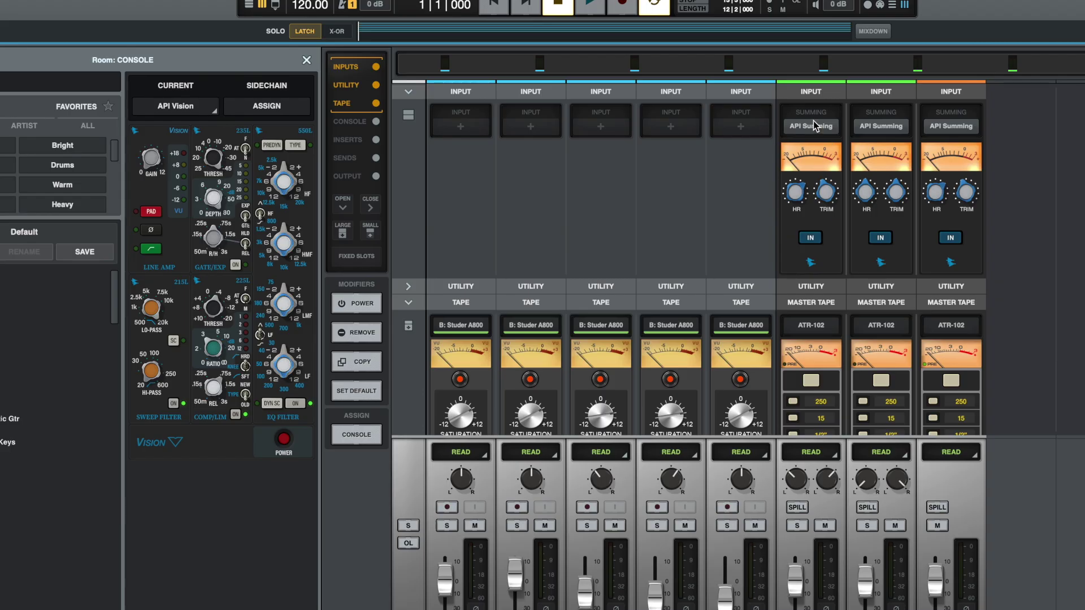
{"action": "scroll", "coordinate": [814, 125], "scroll_direction": "down", "scroll_amount": 6}
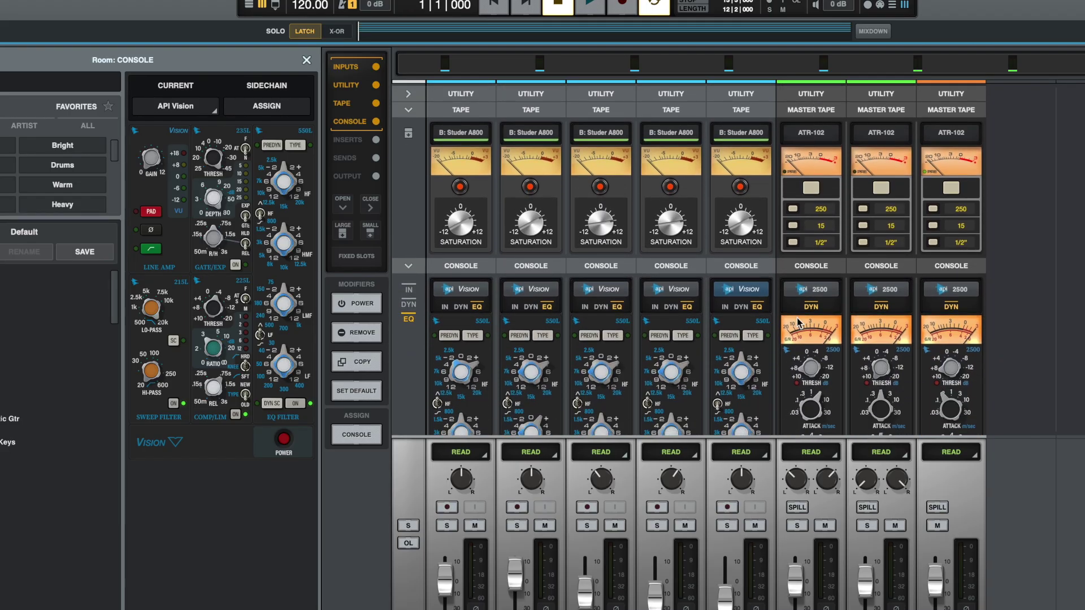
{"action": "scroll", "coordinate": [800, 344], "scroll_direction": "down", "scroll_amount": 3}
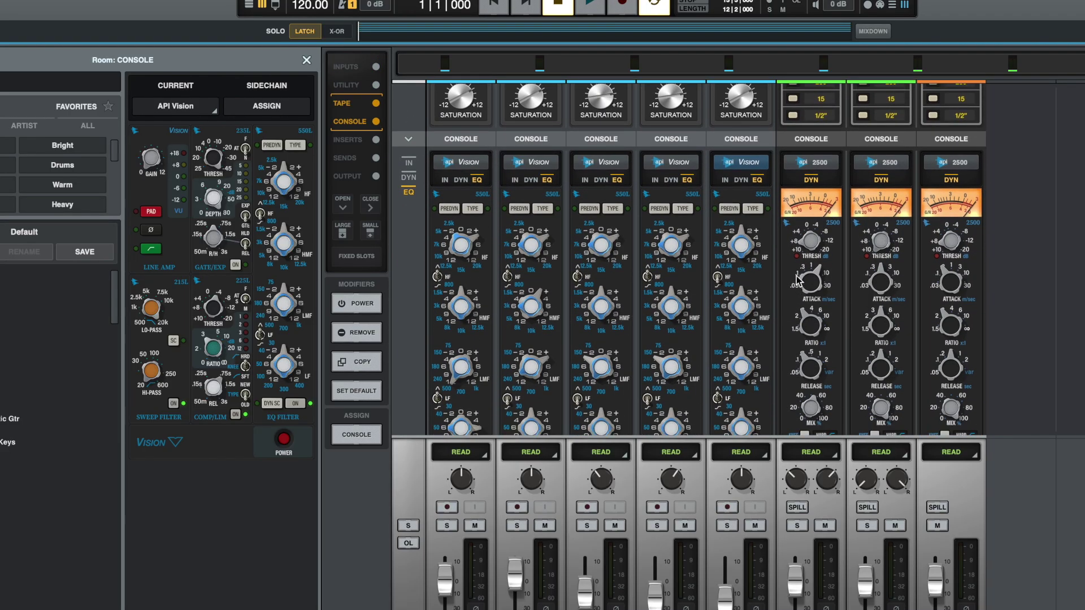
{"action": "left_click", "coordinate": [811, 164]}
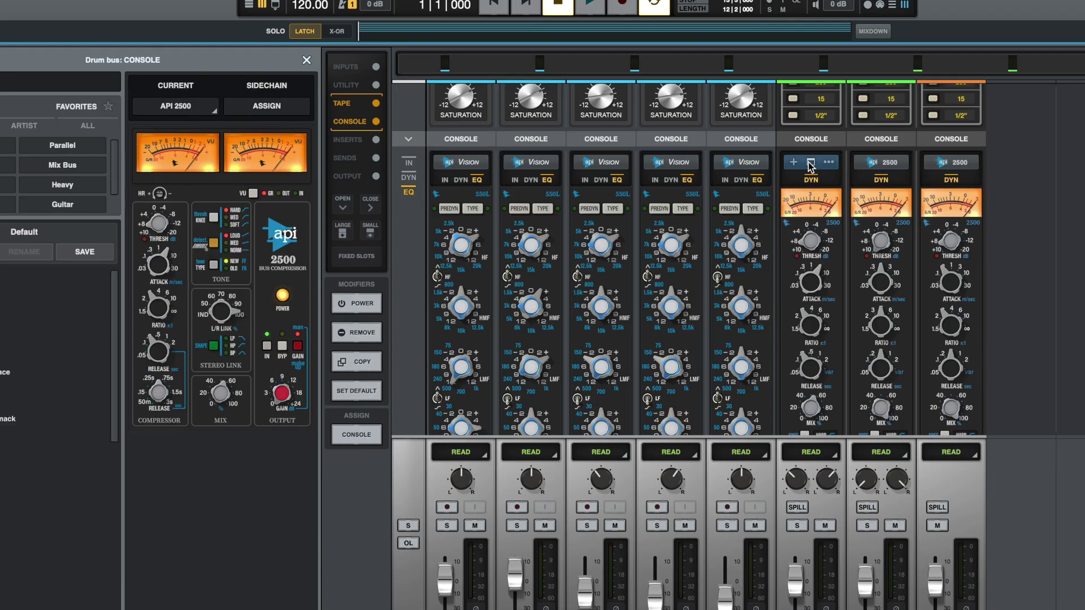
- Examine the MAIN channel's summing, master tape and inserts, and open its API 2500 console settings
{"action": "scroll", "coordinate": [959, 161], "scroll_direction": "up", "scroll_amount": 9}
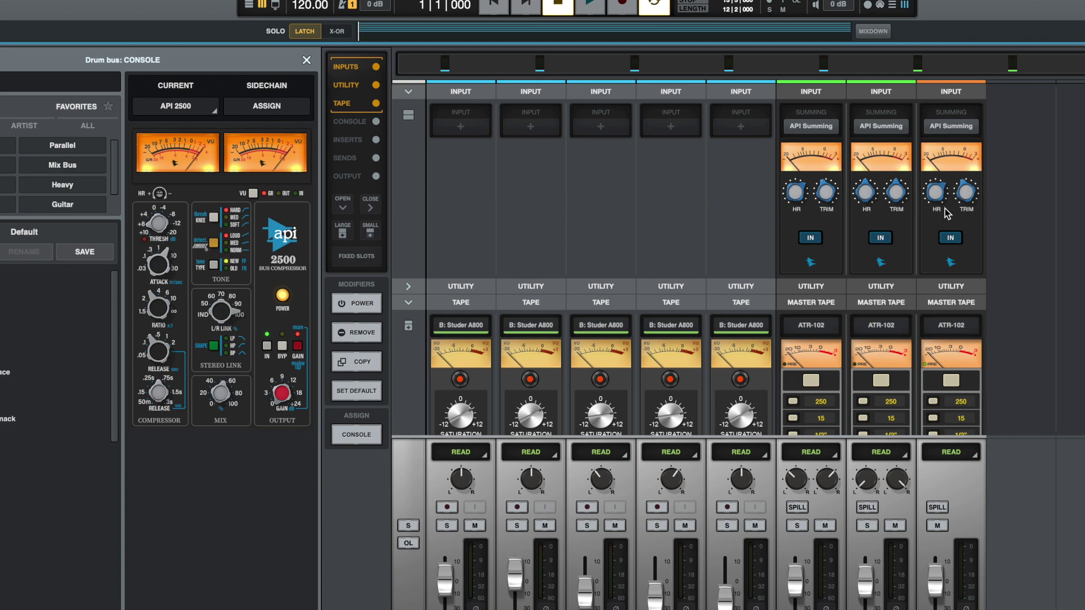
{"action": "scroll", "coordinate": [948, 277], "scroll_direction": "down", "scroll_amount": 3}
{"action": "scroll", "coordinate": [958, 269], "scroll_direction": "down", "scroll_amount": 3}
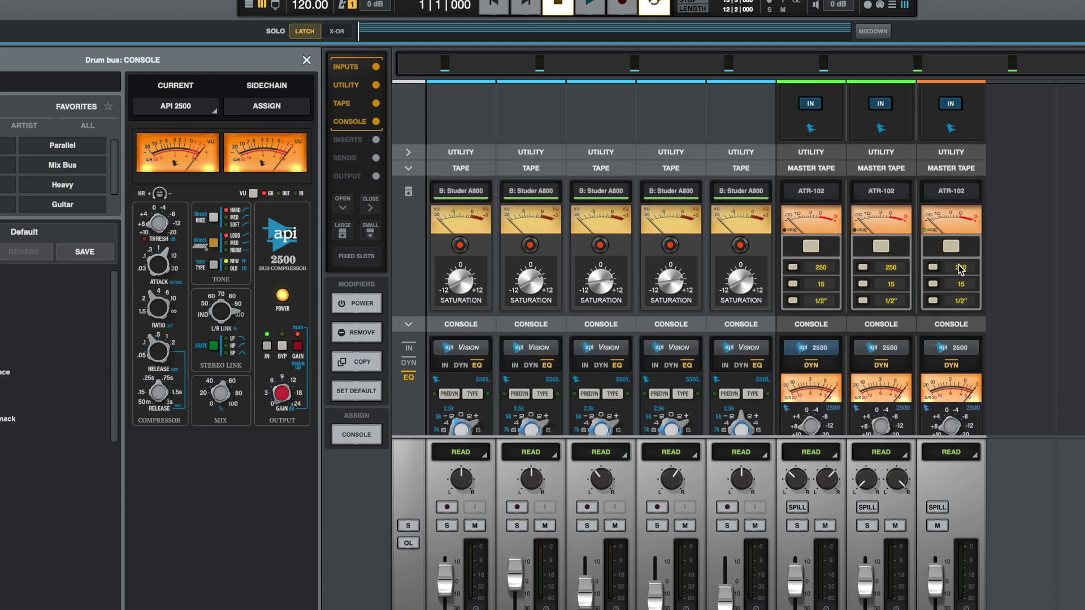
{"action": "scroll", "coordinate": [959, 270], "scroll_direction": "down", "scroll_amount": 2}
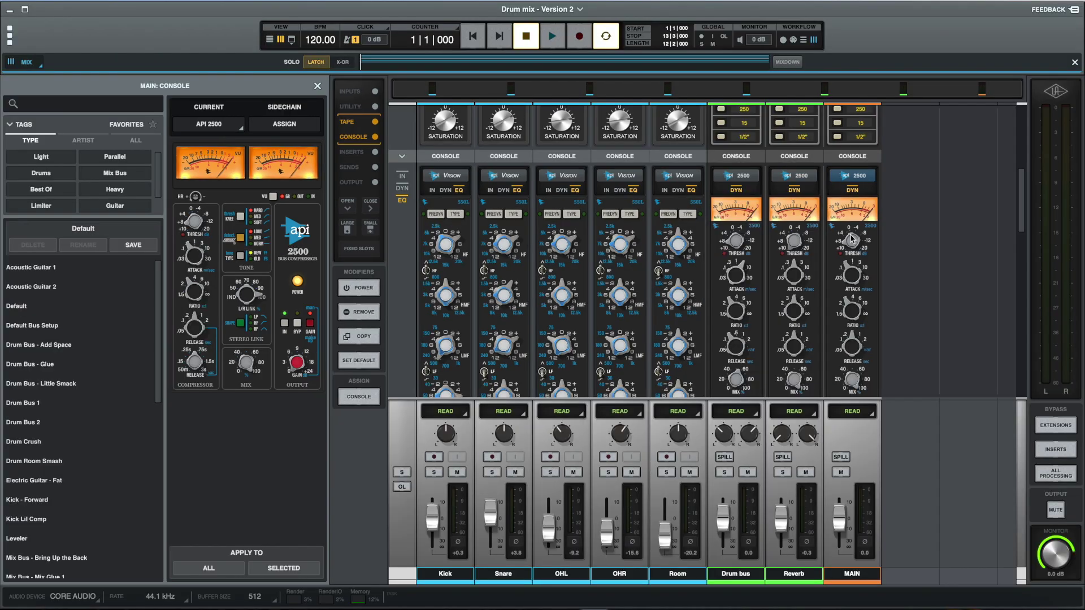
{"action": "scroll", "coordinate": [852, 239], "scroll_direction": "down", "scroll_amount": 2}
{"action": "scroll", "coordinate": [851, 240], "scroll_direction": "down", "scroll_amount": 6}
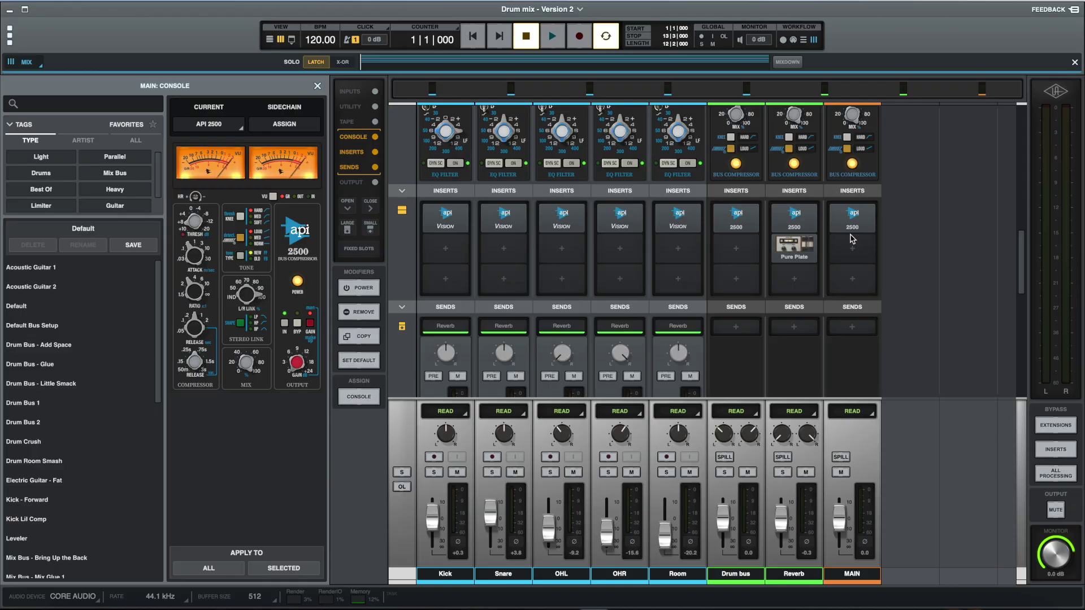
{"action": "scroll", "coordinate": [921, 164], "scroll_direction": "up", "scroll_amount": 5}
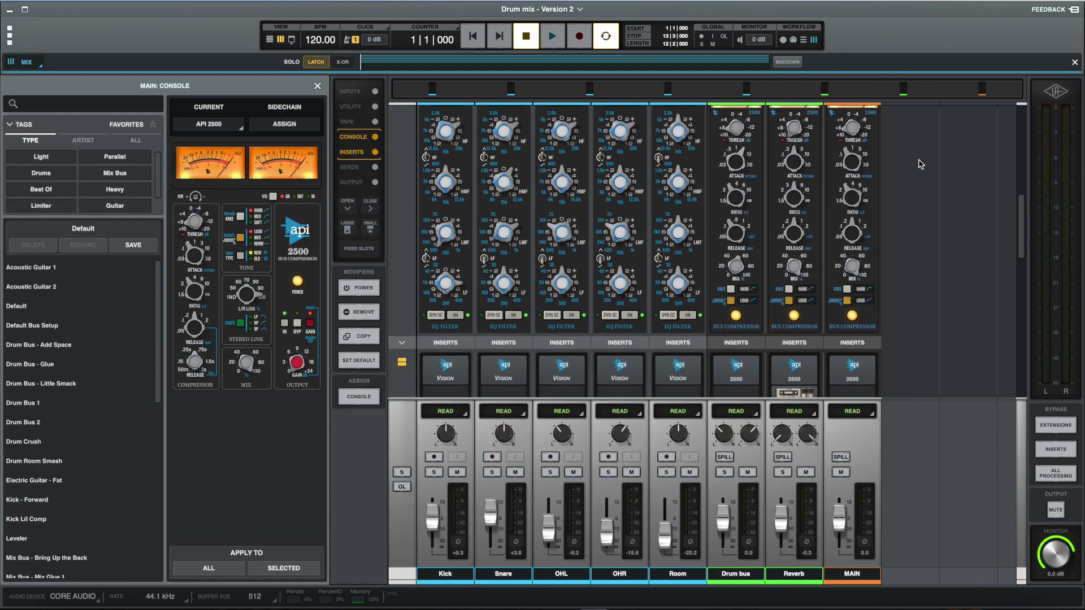
{"action": "scroll", "coordinate": [921, 165], "scroll_direction": "up", "scroll_amount": 1}
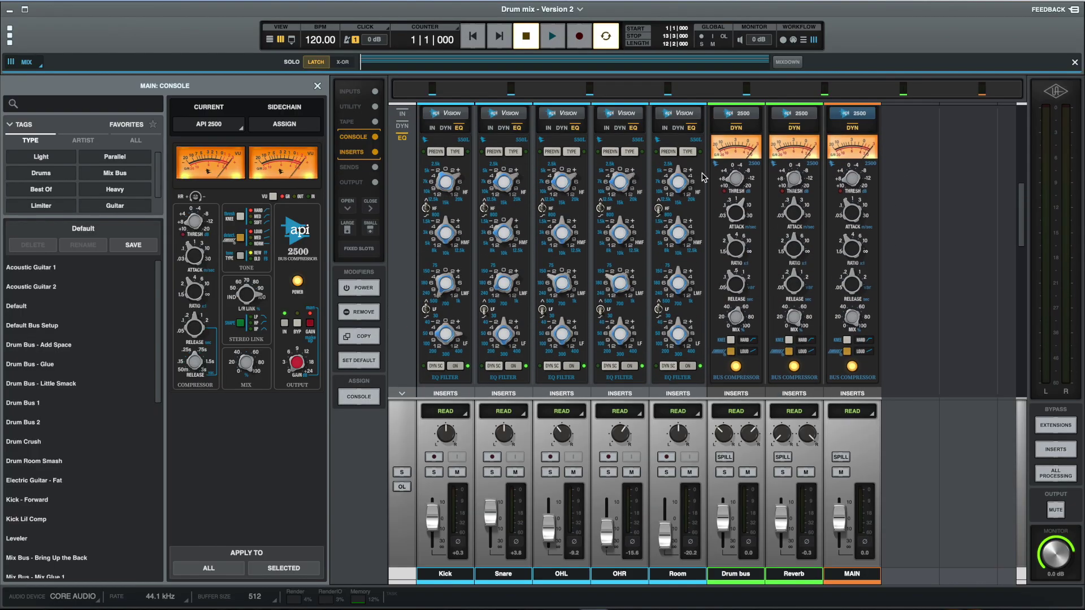
{"action": "scroll", "coordinate": [879, 202], "scroll_direction": "down", "scroll_amount": 7}
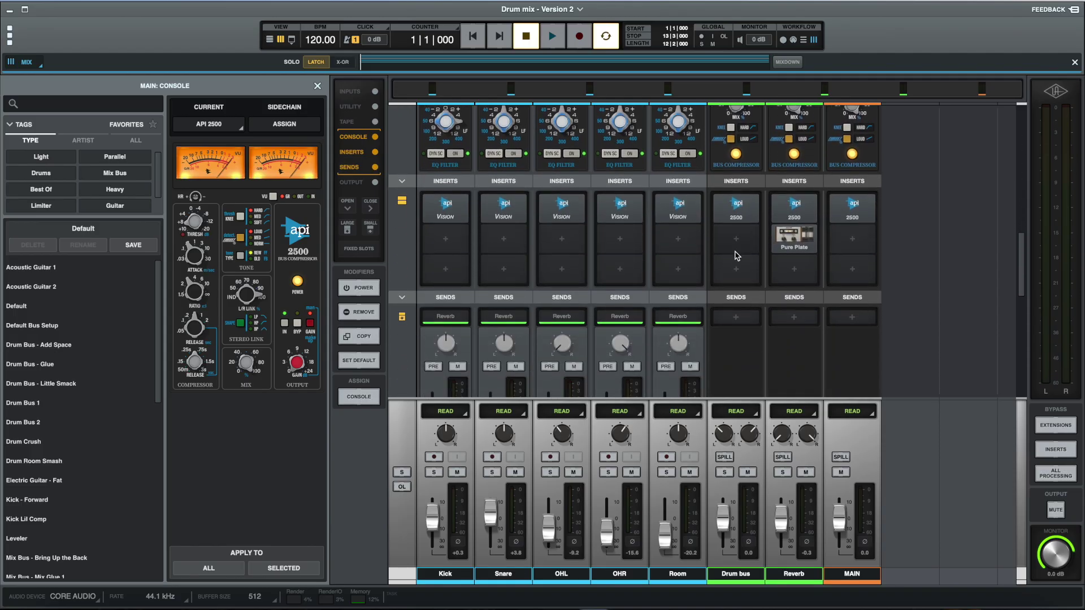
- Open the plug-in chooser for the Room track's second insert slot and review the mixer's tape, console and insert sections
{"action": "left_click", "coordinate": [677, 240]}
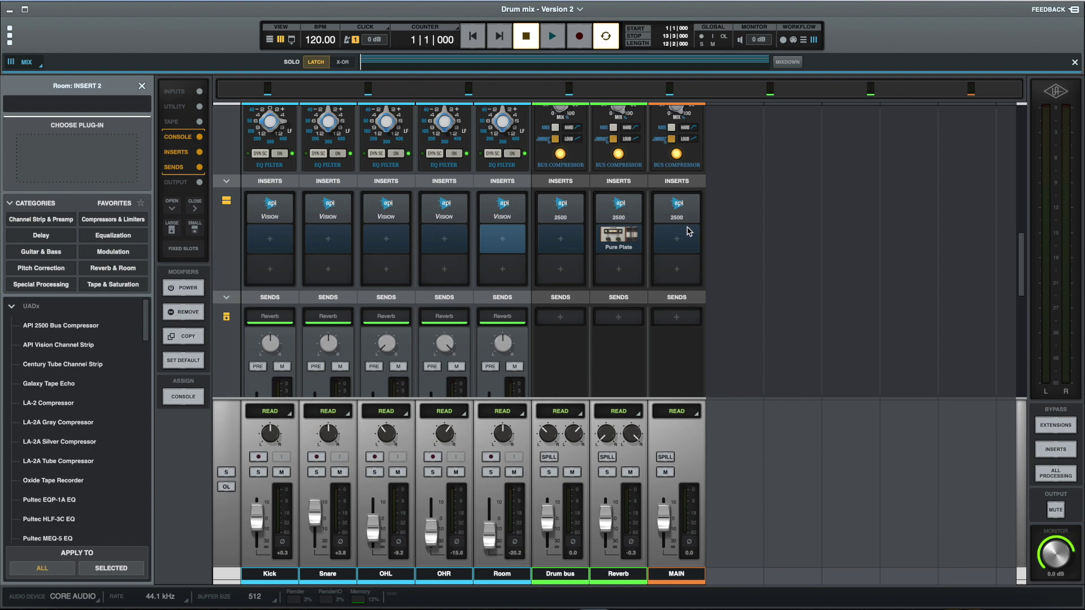
{"action": "scroll", "coordinate": [689, 230], "scroll_direction": "up", "scroll_amount": 5}
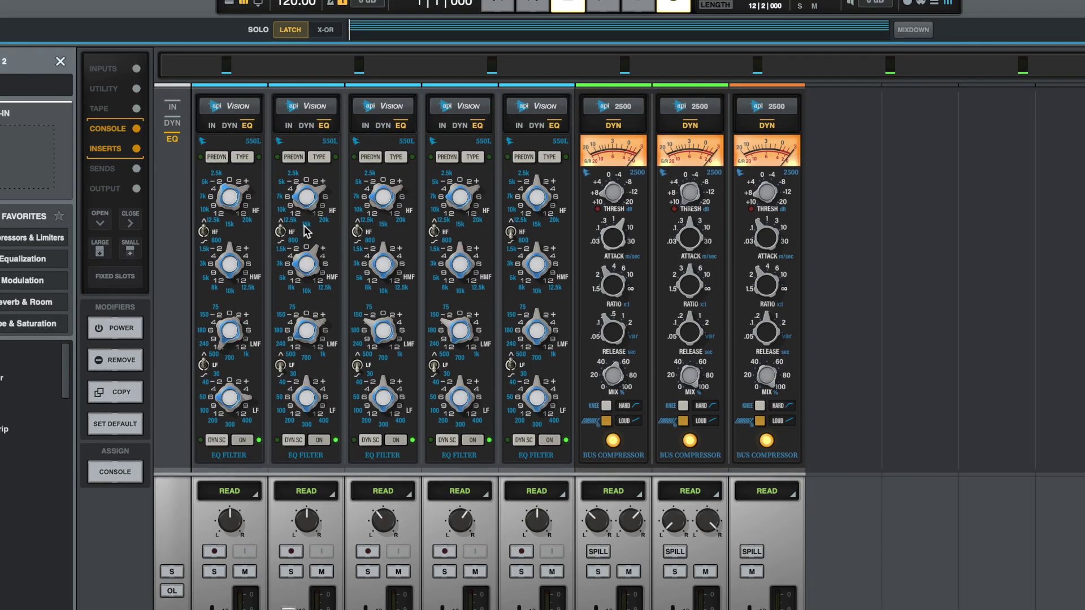
{"action": "scroll", "coordinate": [593, 207], "scroll_direction": "up", "scroll_amount": 5}
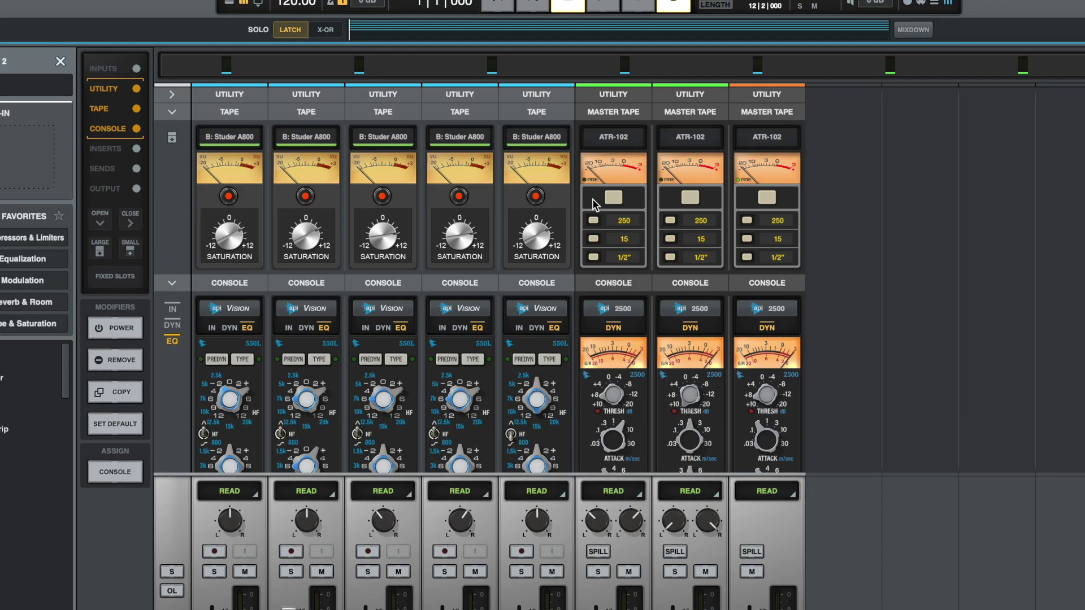
{"action": "scroll", "coordinate": [616, 205], "scroll_direction": "down", "scroll_amount": 8}
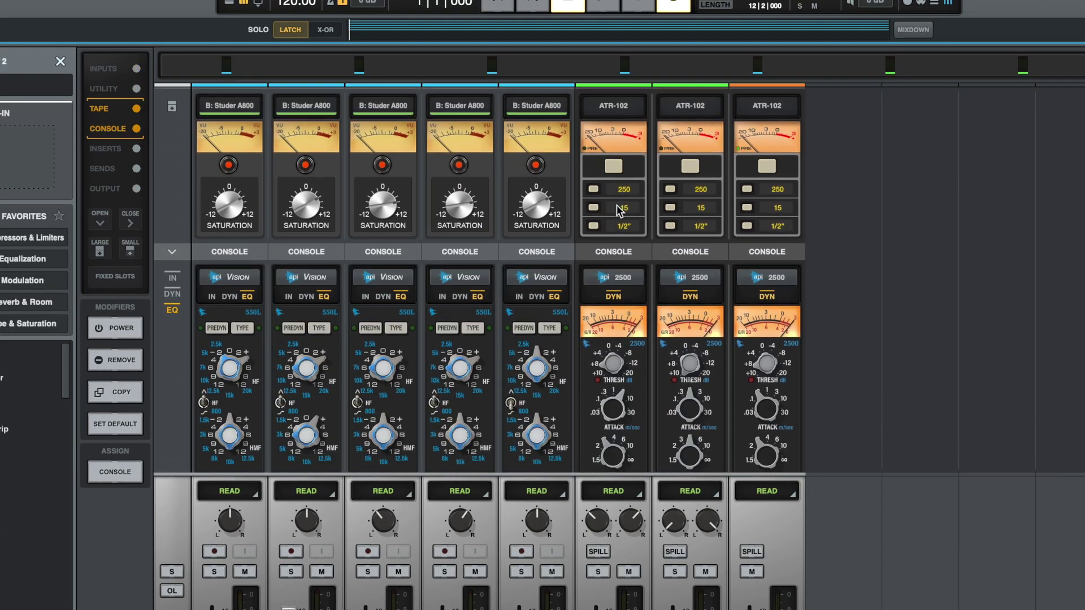
{"action": "scroll", "coordinate": [771, 232], "scroll_direction": "down", "scroll_amount": 5}
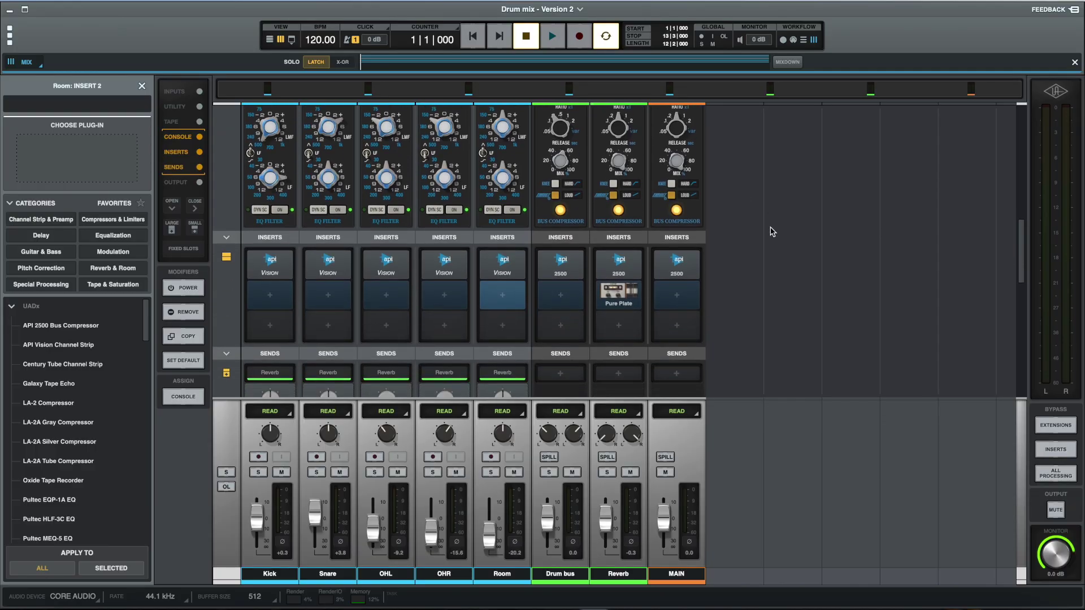
- Open the Pure Plate plug-in on the Reverb bus's second insert slot, look over its controls, and close it
{"action": "scroll", "coordinate": [772, 232], "scroll_direction": "down", "scroll_amount": 2}
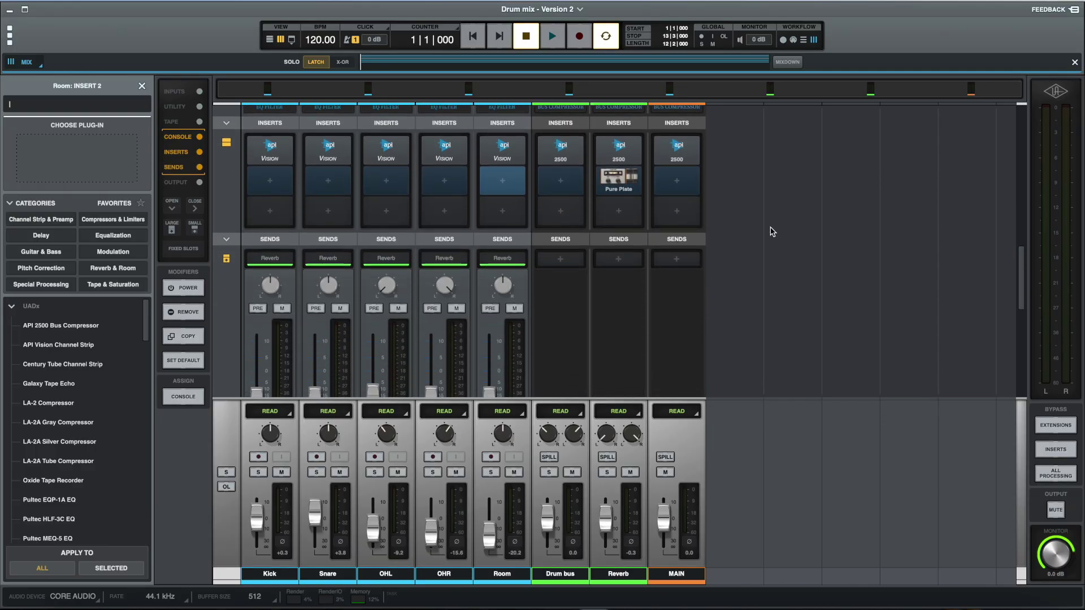
{"action": "scroll", "coordinate": [774, 220], "scroll_direction": "down", "scroll_amount": 1}
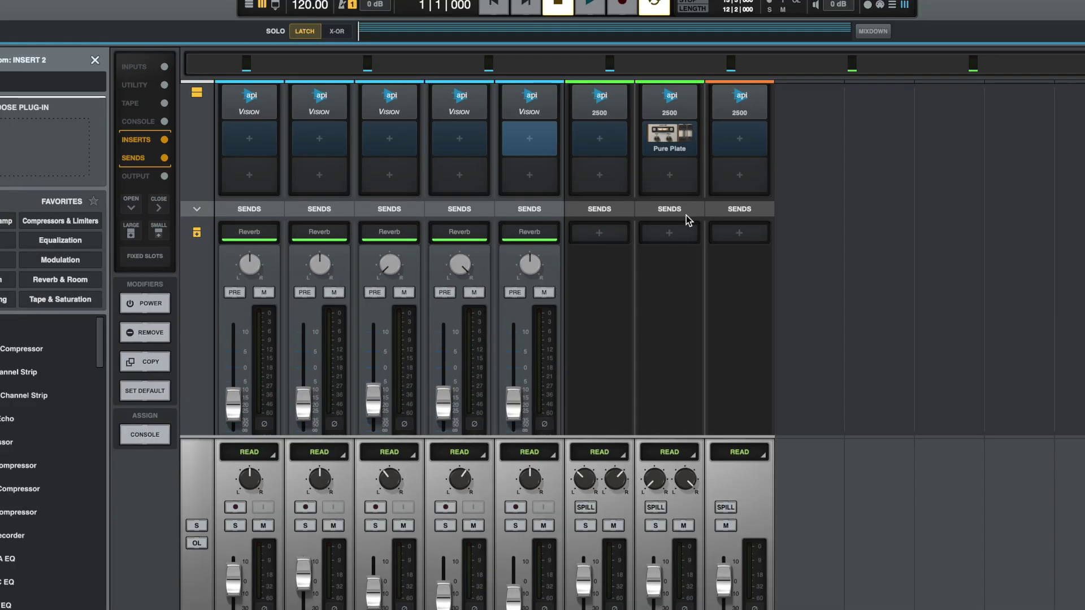
{"action": "scroll", "coordinate": [633, 217], "scroll_direction": "up", "scroll_amount": 1}
{"action": "mouse_move", "coordinate": [628, 184]}
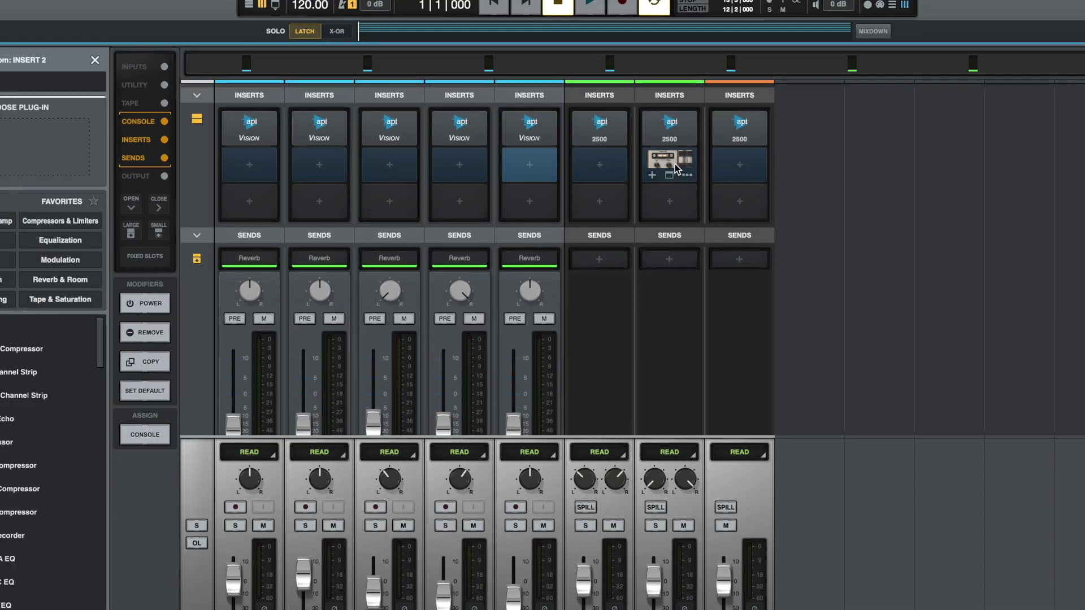
{"action": "left_click", "coordinate": [674, 164]}
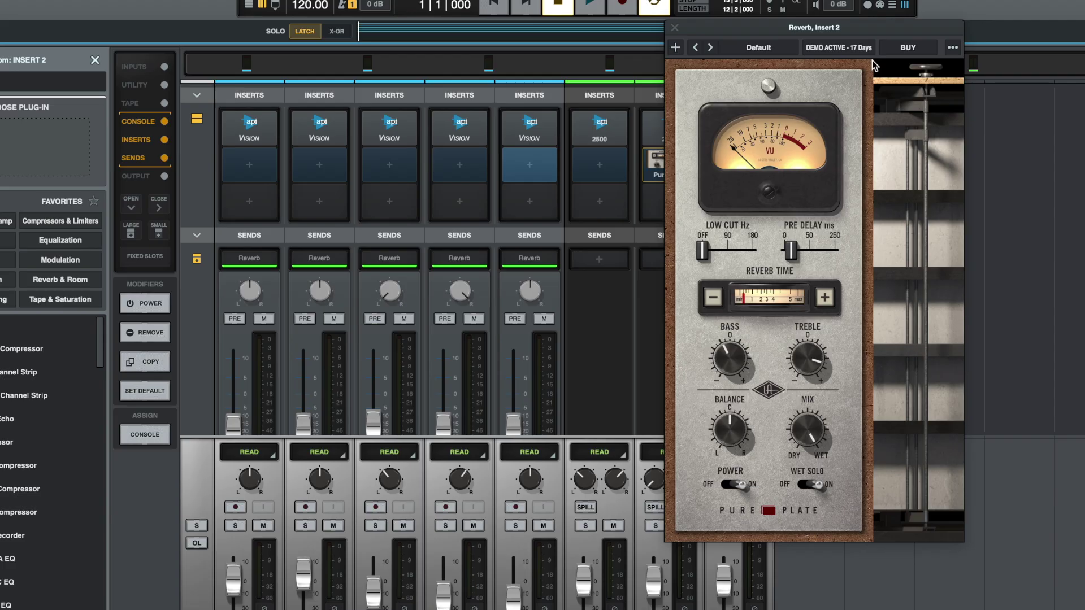
{"action": "left_click", "coordinate": [673, 27]}
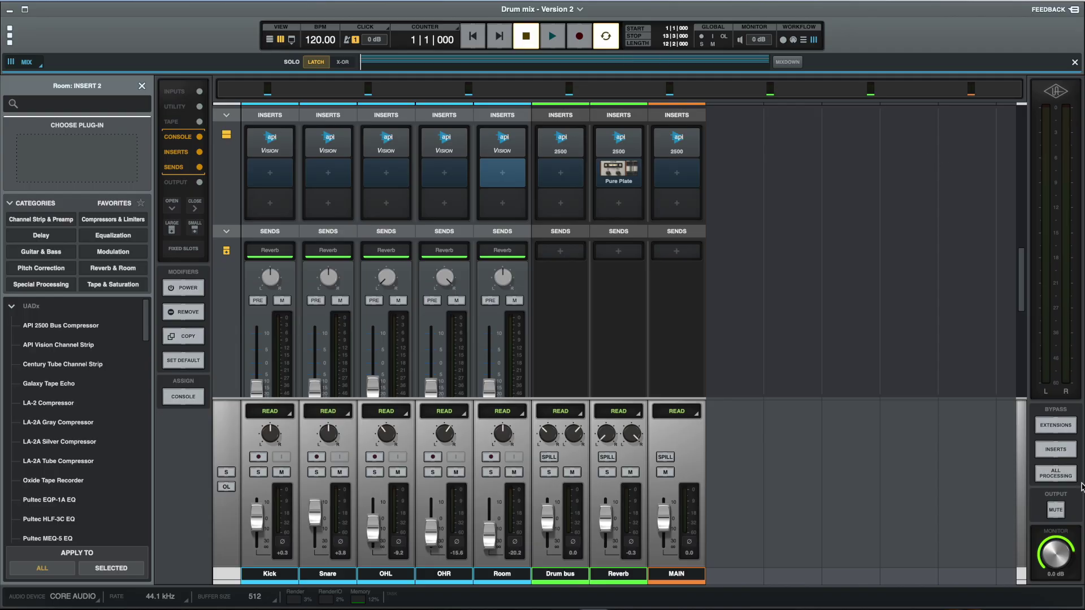
- Examine the mixer's full signal path from inputs, summing and tape through console and inserts to sends
{"action": "scroll", "coordinate": [860, 268], "scroll_direction": "up", "scroll_amount": 11}
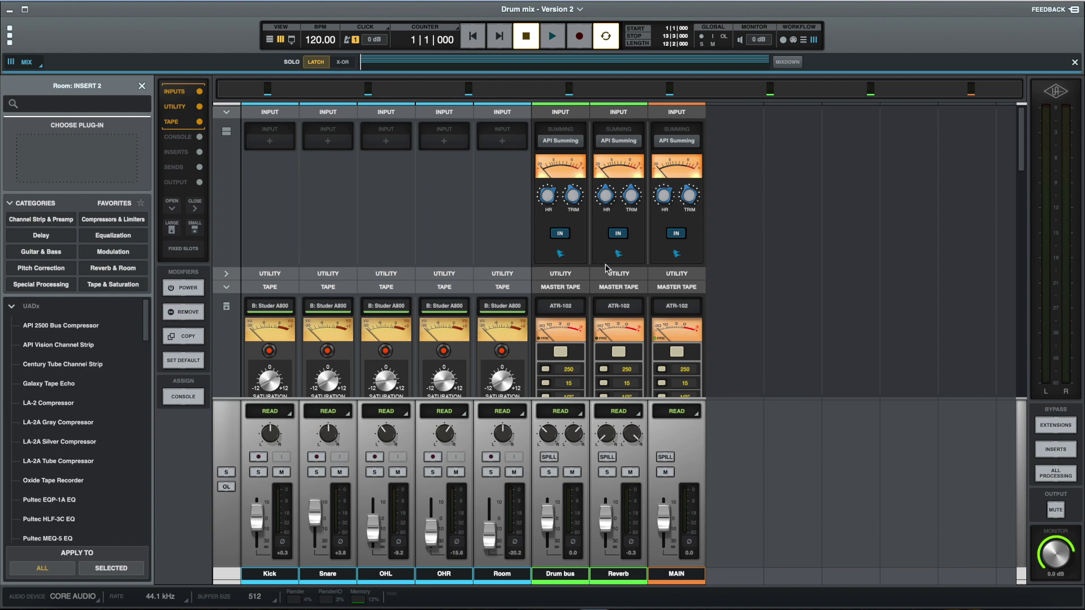
{"action": "scroll", "coordinate": [709, 286], "scroll_direction": "down", "scroll_amount": 5}
{"action": "scroll", "coordinate": [709, 285], "scroll_direction": "down", "scroll_amount": 10}
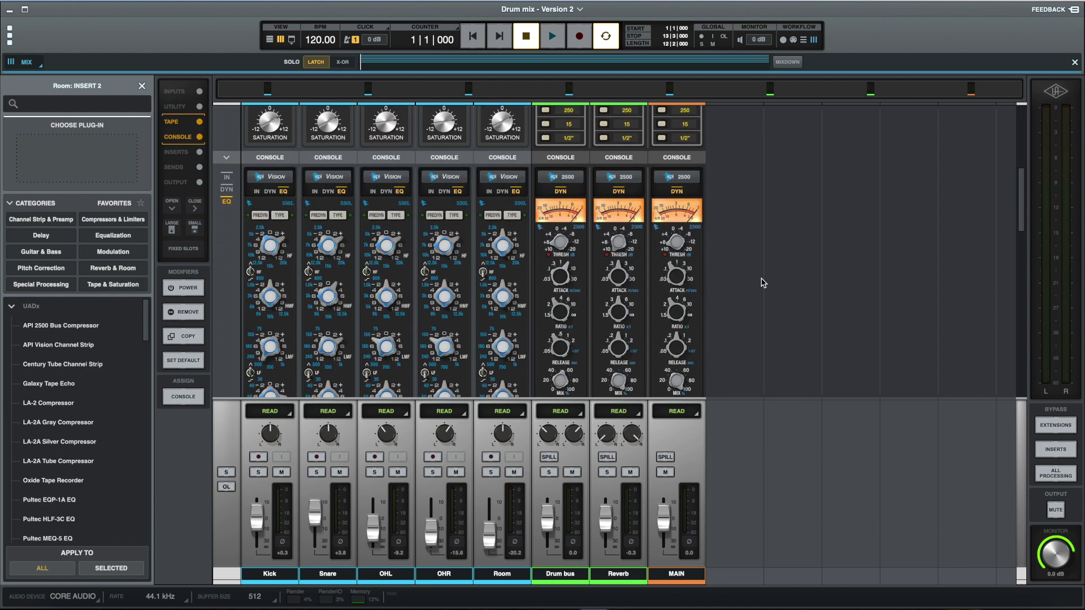
{"action": "scroll", "coordinate": [762, 283], "scroll_direction": "down", "scroll_amount": 4}
{"action": "scroll", "coordinate": [762, 282], "scroll_direction": "down", "scroll_amount": 11}
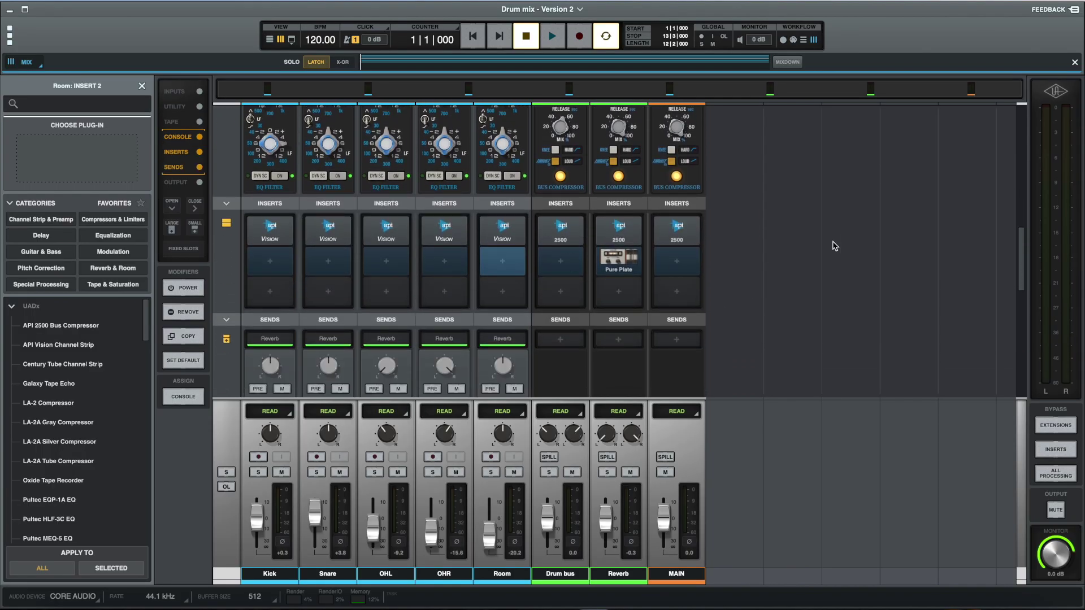
{"action": "scroll", "coordinate": [835, 246], "scroll_direction": "down", "scroll_amount": 5}
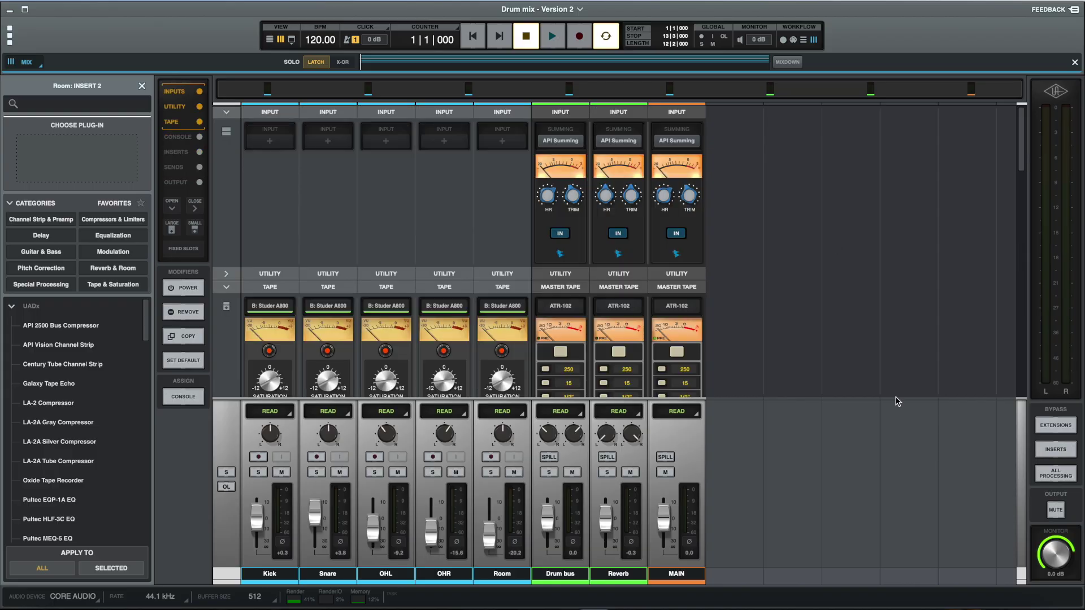
- Play the drum mix and switch the tracks' API Vision console strips to the dynamics section
{"action": "key", "text": "space"}
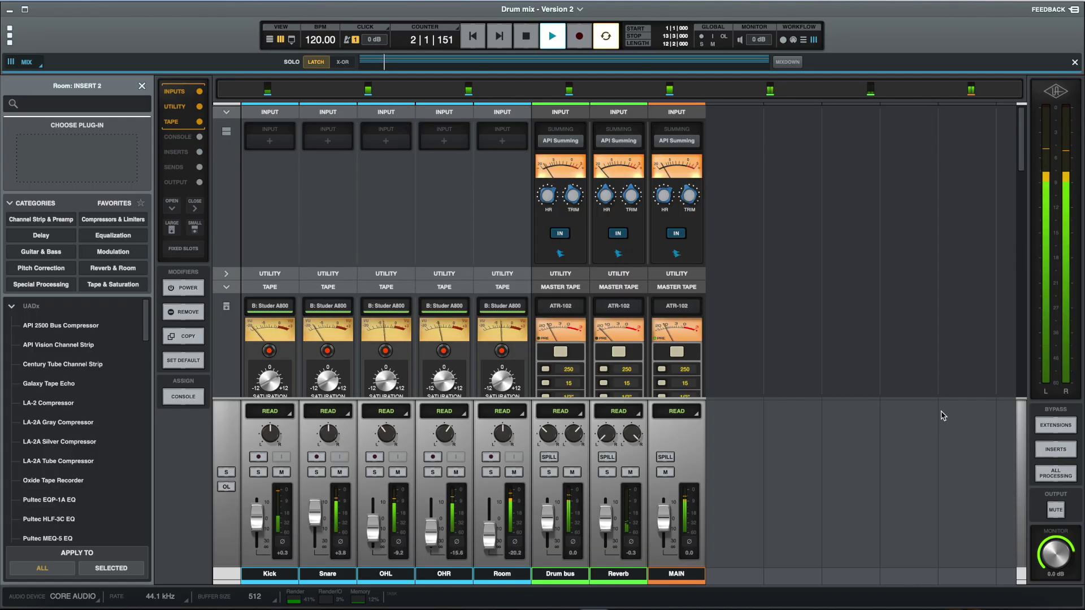
{"action": "scroll", "coordinate": [921, 349], "scroll_direction": "down", "scroll_amount": 2}
{"action": "scroll", "coordinate": [921, 348], "scroll_direction": "down", "scroll_amount": 5}
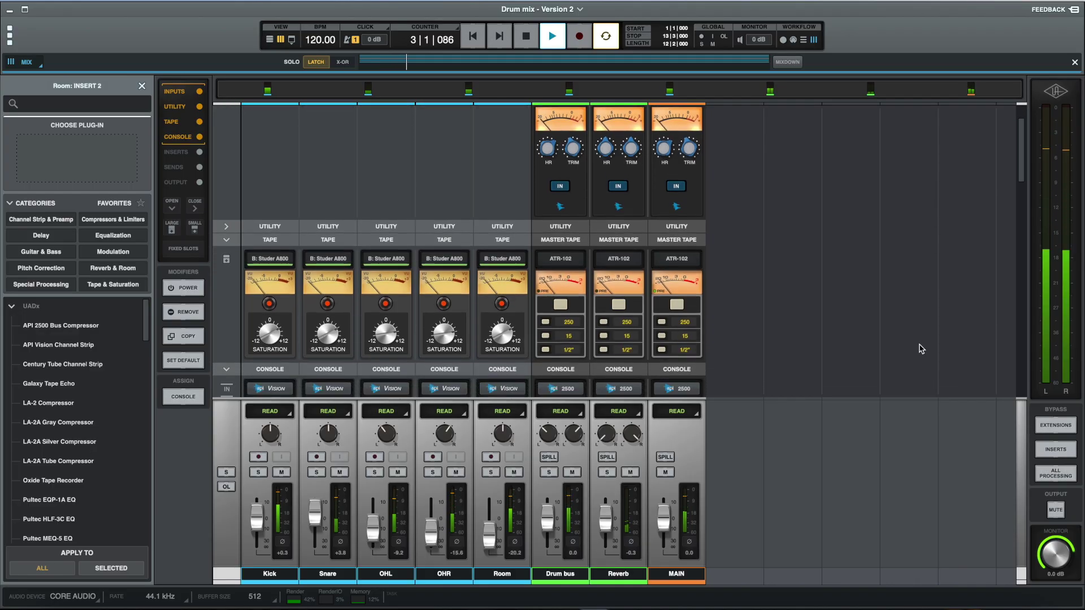
{"action": "scroll", "coordinate": [922, 348], "scroll_direction": "down", "scroll_amount": 13}
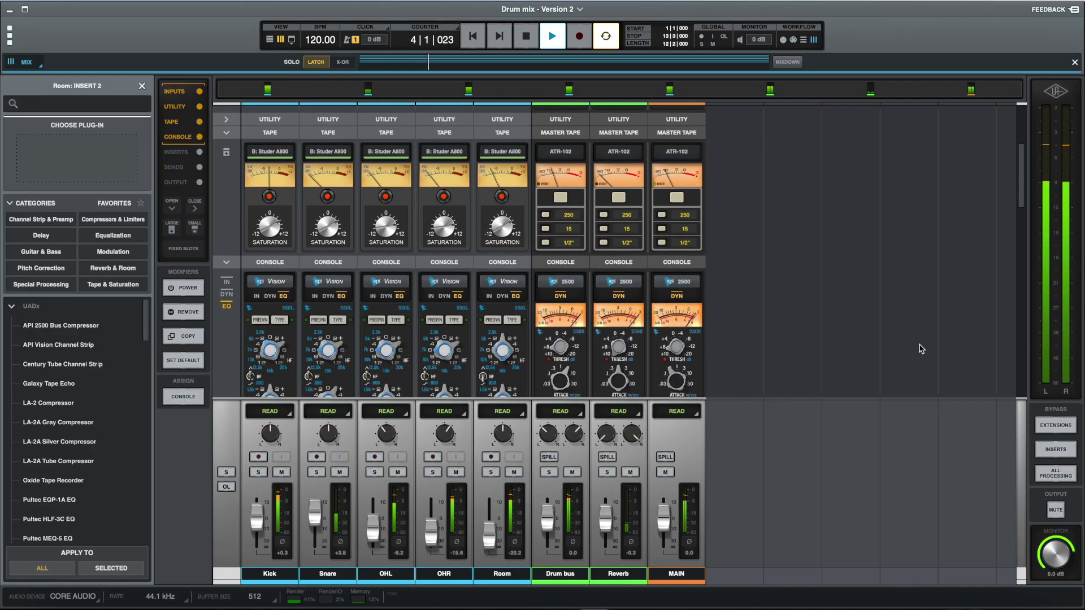
{"action": "scroll", "coordinate": [921, 348], "scroll_direction": "down", "scroll_amount": 1}
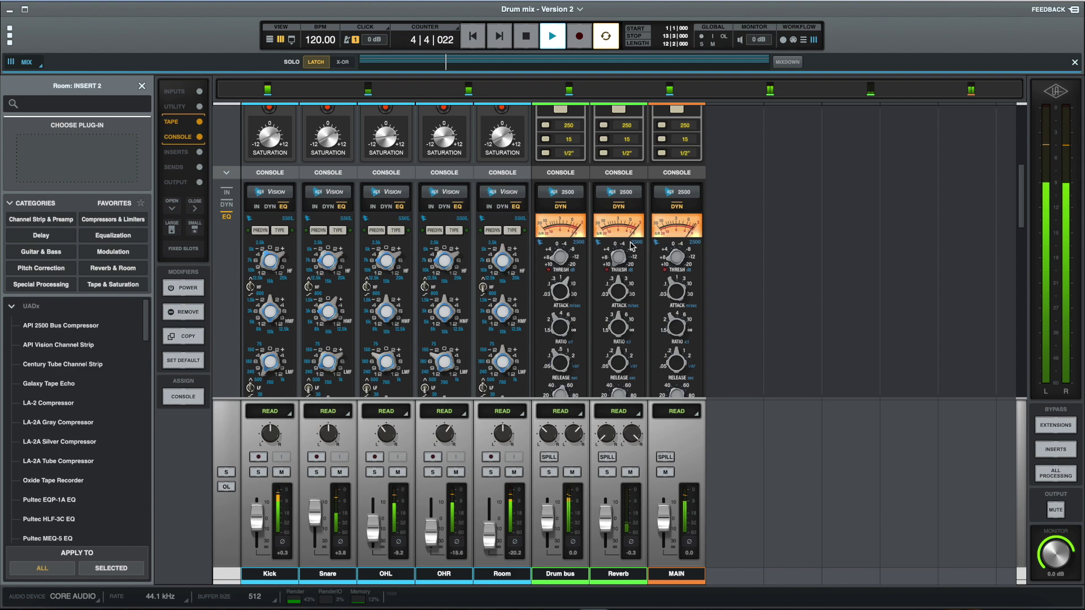
{"action": "left_click", "coordinate": [502, 206]}
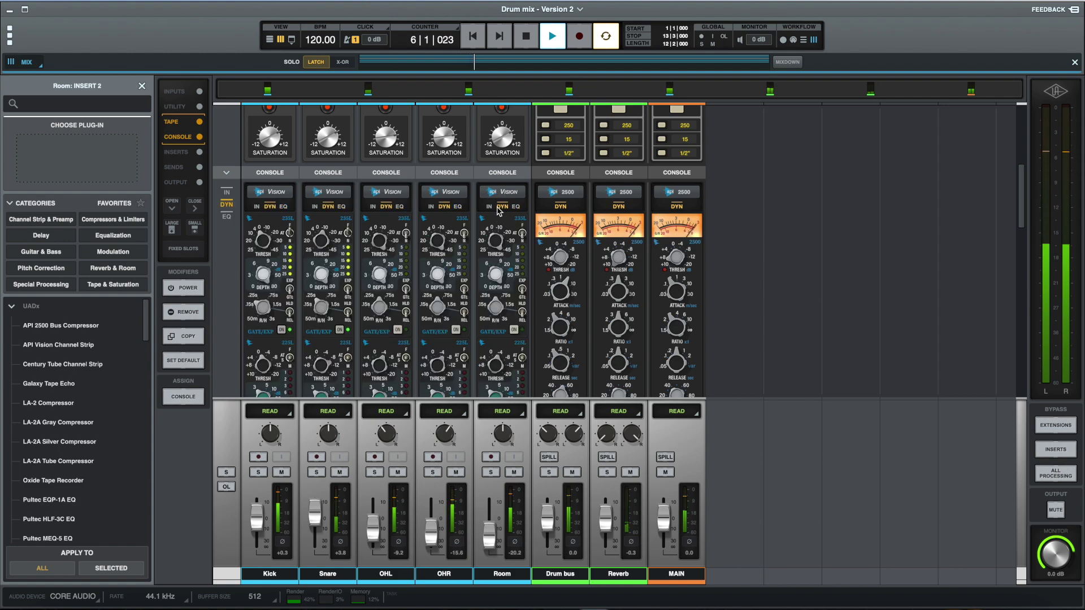
{"action": "scroll", "coordinate": [742, 265], "scroll_direction": "down", "scroll_amount": 1}
{"action": "scroll", "coordinate": [742, 265], "scroll_direction": "down", "scroll_amount": 2}
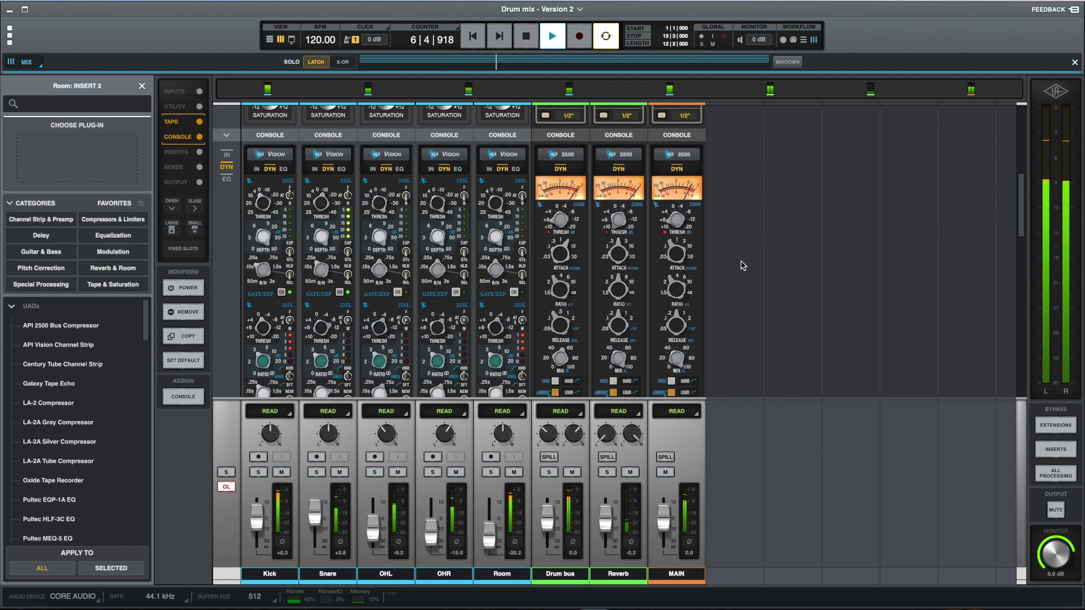
- Compare the playing mix with all processing bypassed and restored, review the inserts and sends, and stop playback
{"action": "left_click", "coordinate": [1048, 476]}
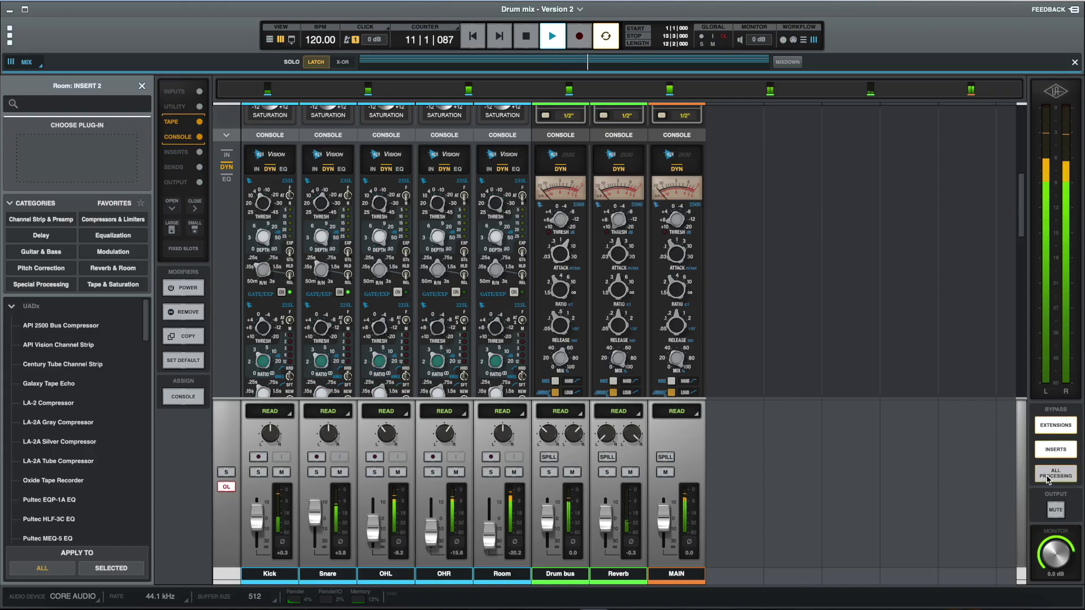
{"action": "left_click", "coordinate": [1048, 476]}
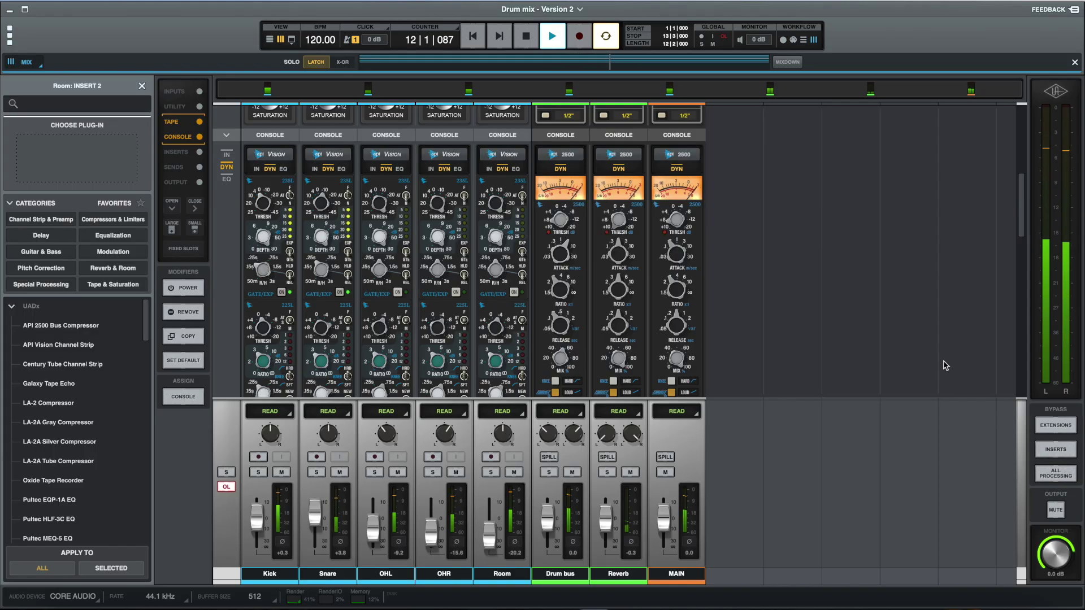
{"action": "scroll", "coordinate": [945, 366], "scroll_direction": "down", "scroll_amount": 1}
{"action": "scroll", "coordinate": [945, 366], "scroll_direction": "down", "scroll_amount": 4}
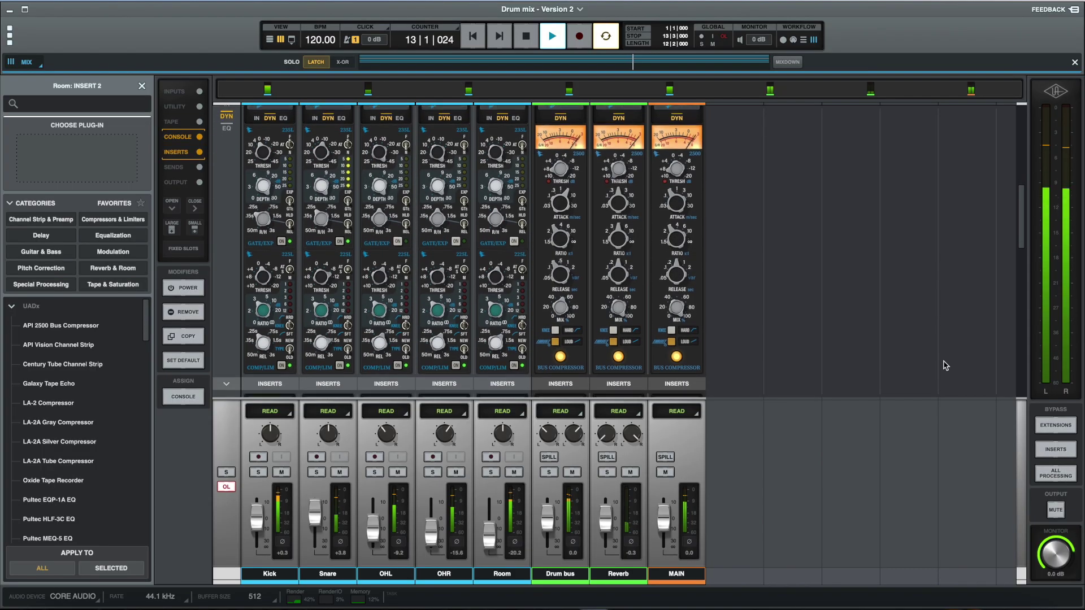
{"action": "scroll", "coordinate": [945, 366], "scroll_direction": "down", "scroll_amount": 5}
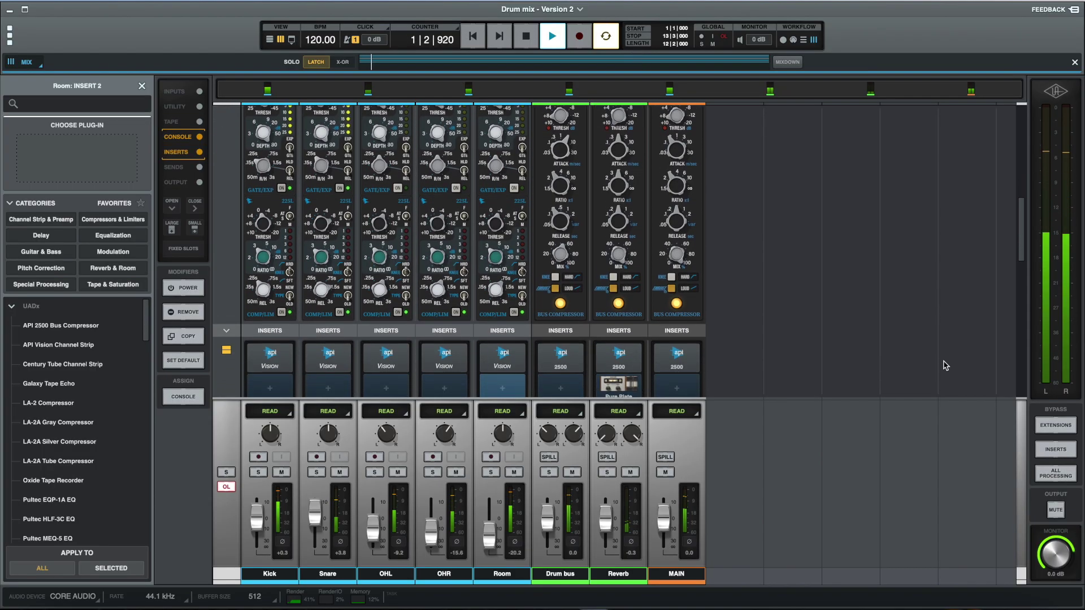
{"action": "scroll", "coordinate": [945, 365], "scroll_direction": "down", "scroll_amount": 7}
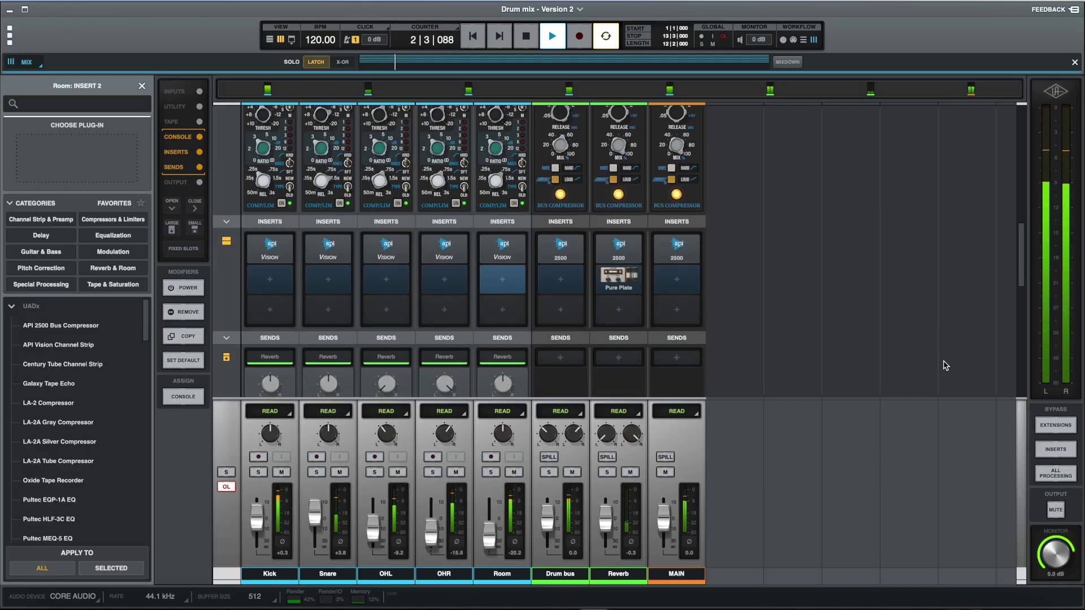
{"action": "scroll", "coordinate": [945, 366], "scroll_direction": "down", "scroll_amount": 7}
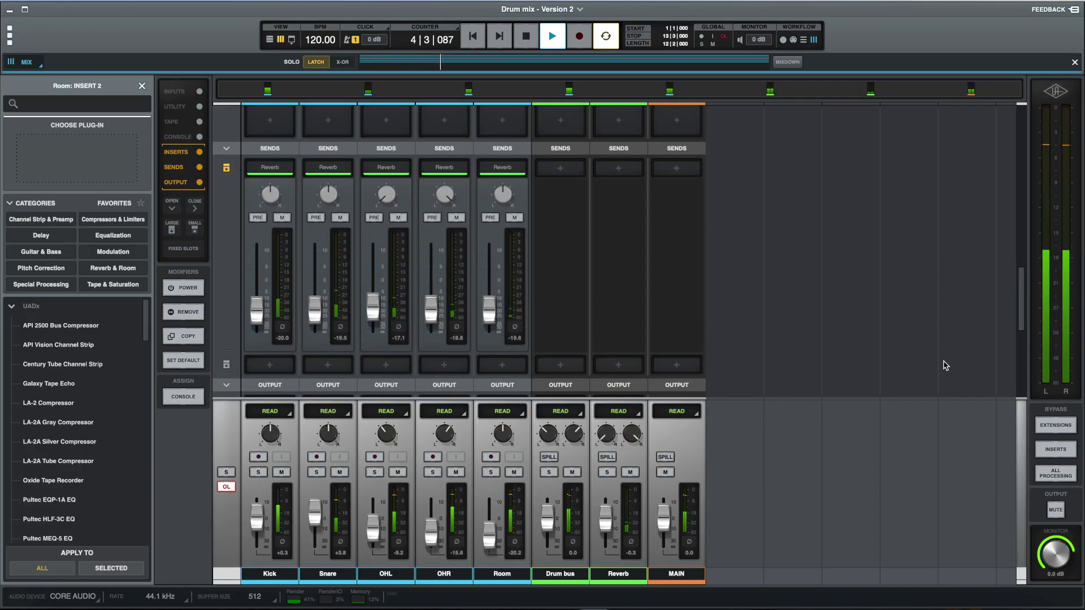
{"action": "key", "text": "space"}
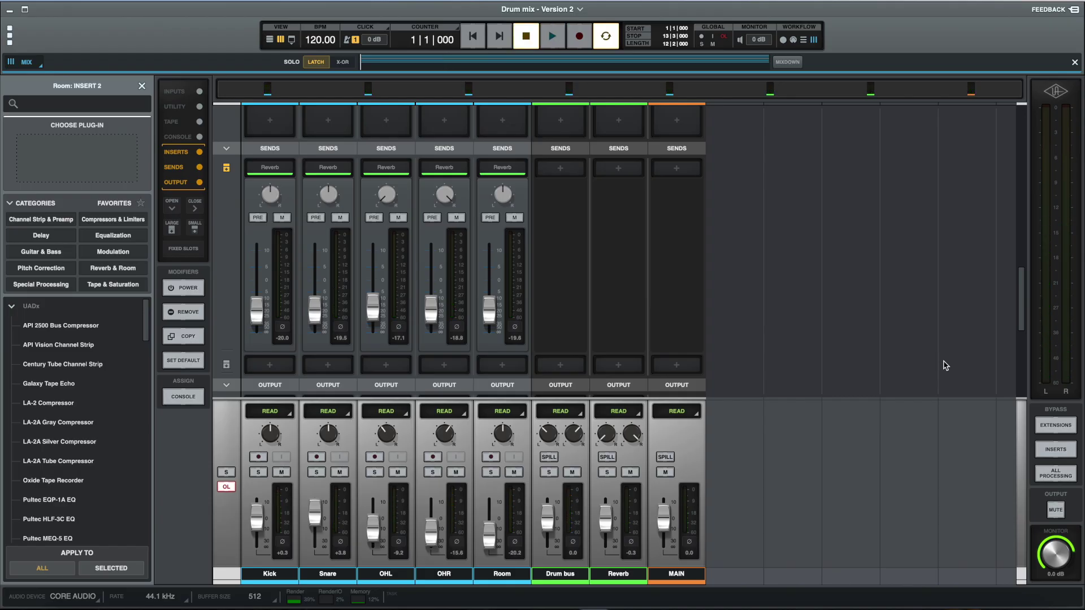
- View the API Vision console strips' input, dynamics and EQ sections in turn
{"action": "scroll", "coordinate": [946, 366], "scroll_direction": "up", "scroll_amount": 5}
{"action": "scroll", "coordinate": [945, 366], "scroll_direction": "up", "scroll_amount": 5}
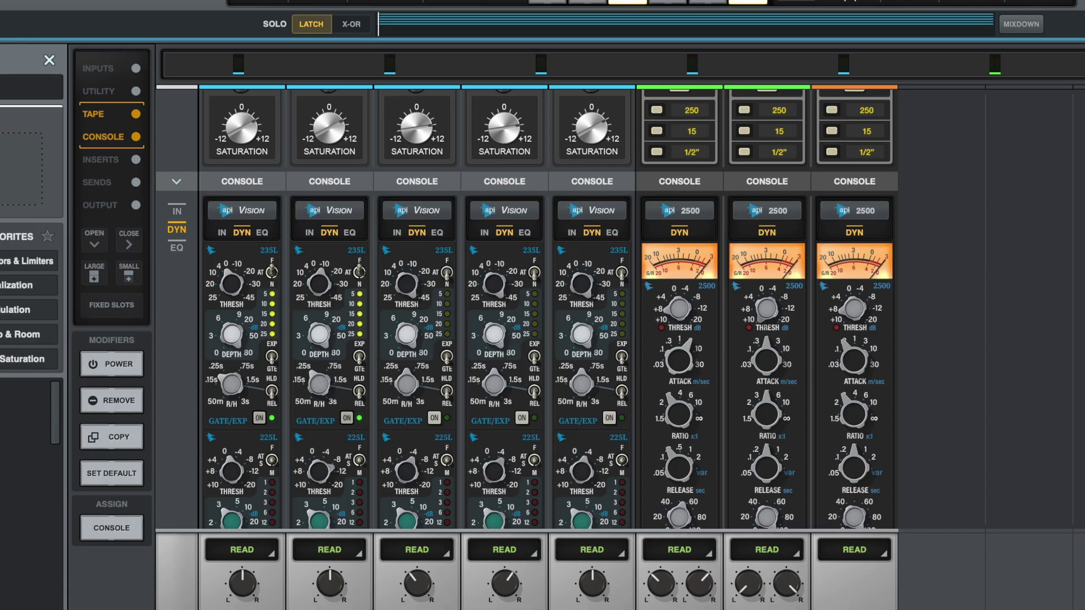
{"action": "scroll", "coordinate": [527, 309], "scroll_direction": "down", "scroll_amount": 4}
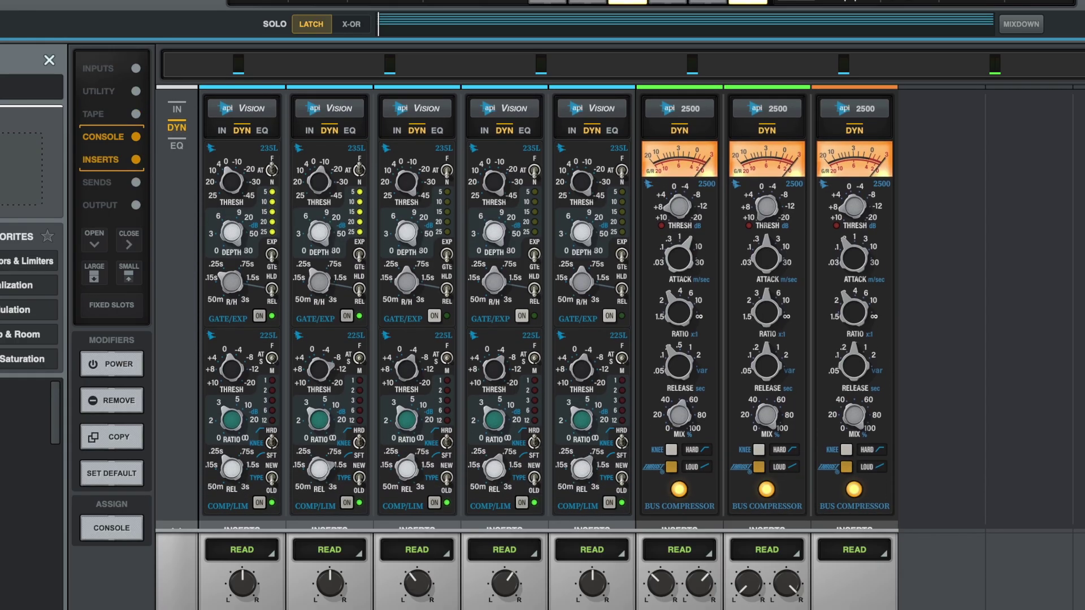
{"action": "left_click", "coordinate": [572, 132]}
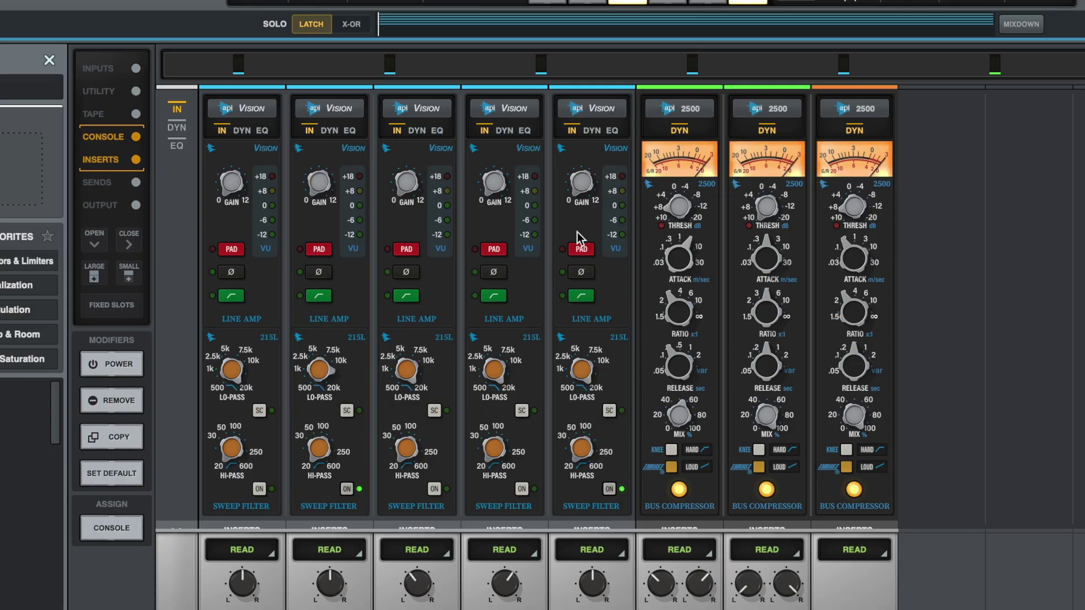
{"action": "left_click", "coordinate": [505, 130]}
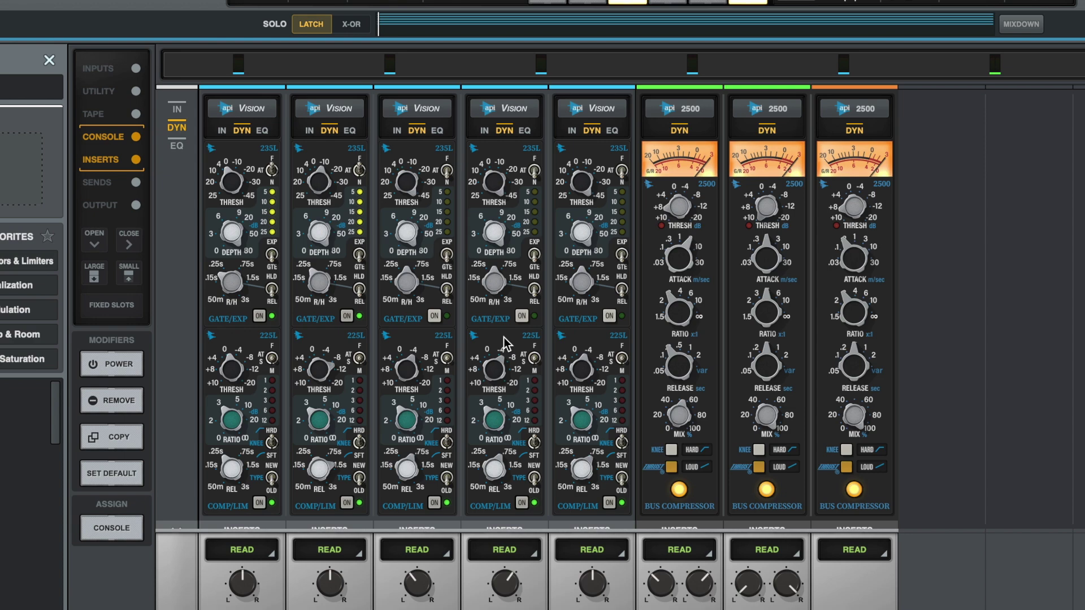
{"action": "left_click", "coordinate": [613, 130]}
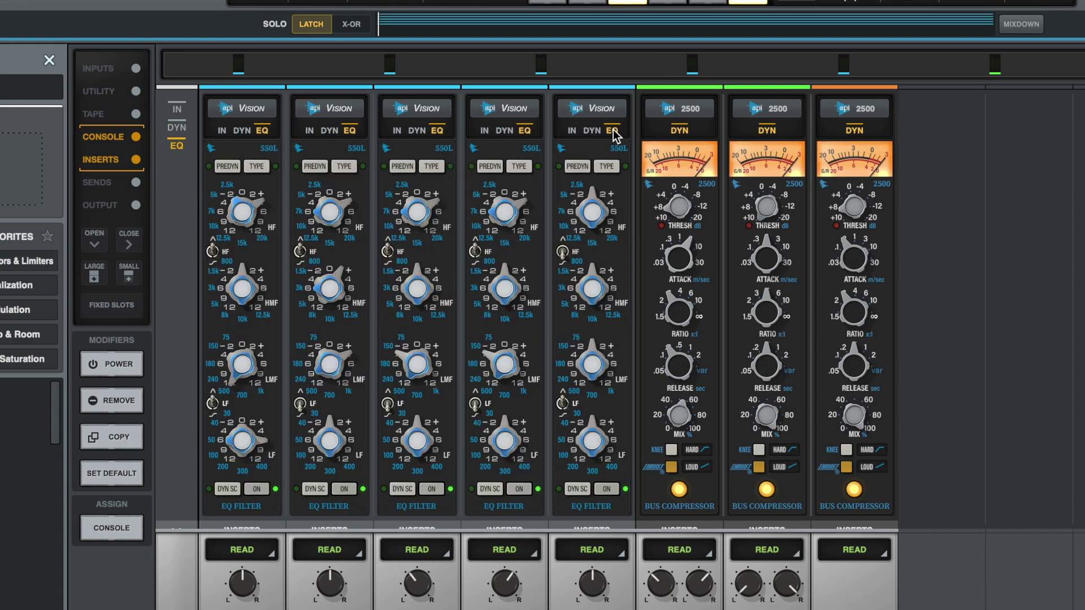
- Switch the Room track's API Vision EQ to the 560L type and back to 550L, and compare the input and EQ sections
{"action": "left_click", "coordinate": [608, 167]}
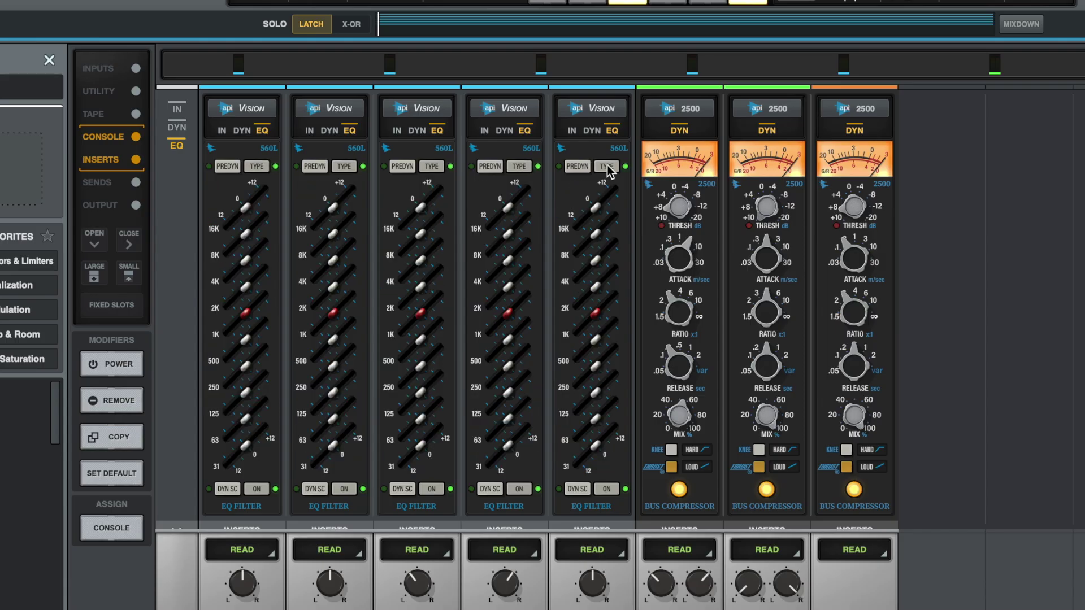
{"action": "left_click", "coordinate": [608, 167]}
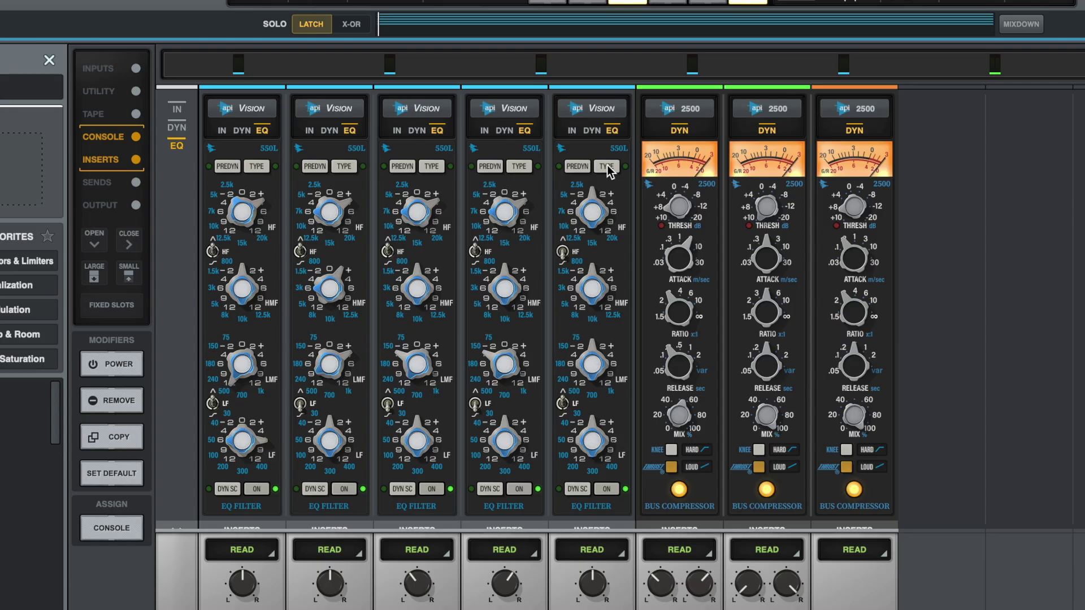
{"action": "left_click", "coordinate": [571, 131]}
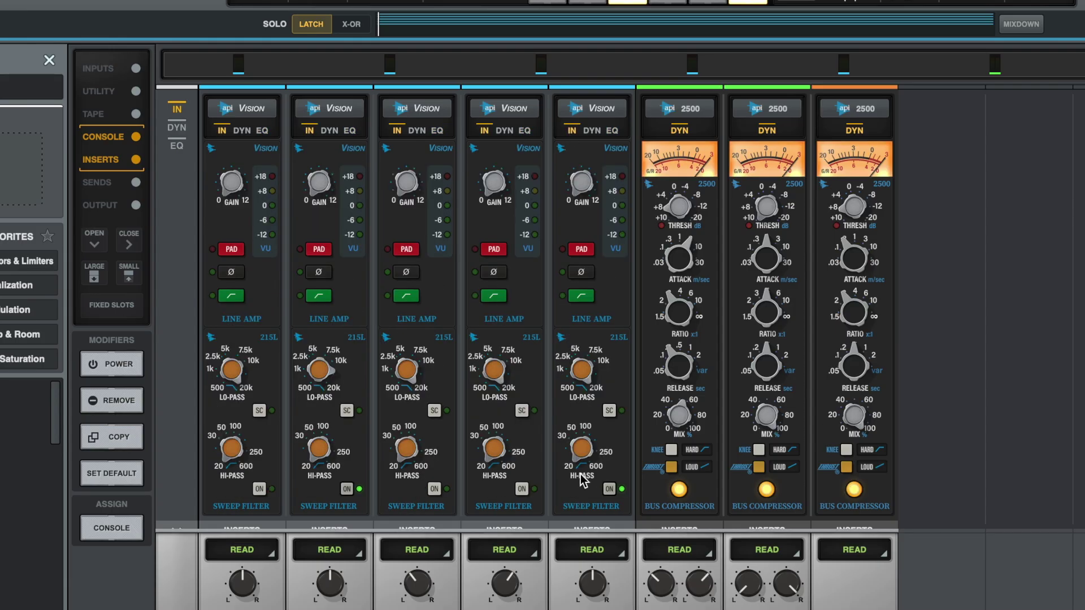
{"action": "left_click", "coordinate": [613, 130]}
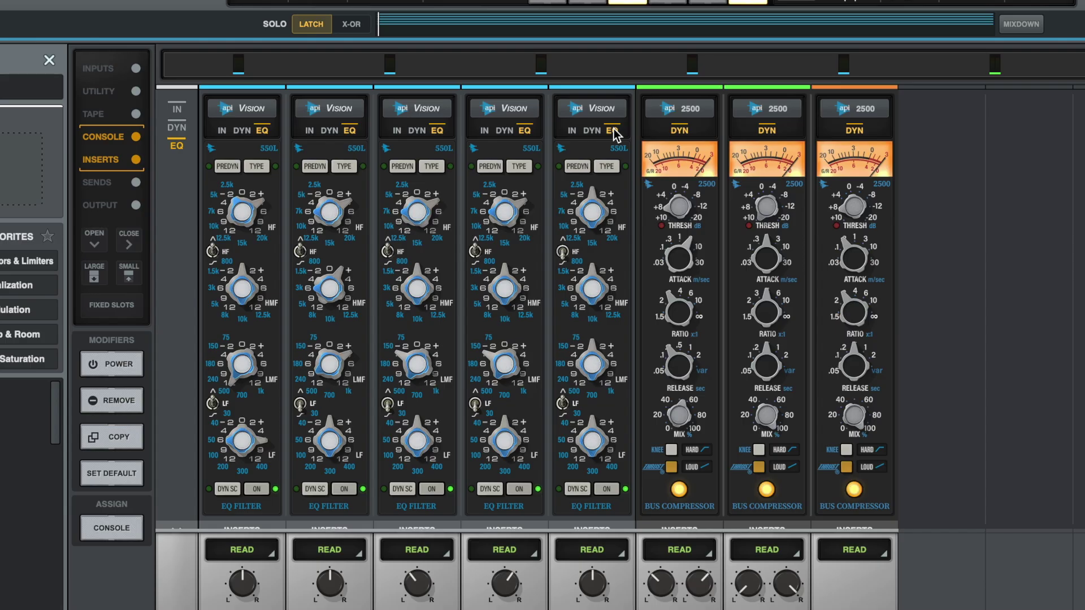
- Show the API Vision dynamics section and toggle the Room compressor's attack and knee switches
{"action": "left_click", "coordinate": [592, 130]}
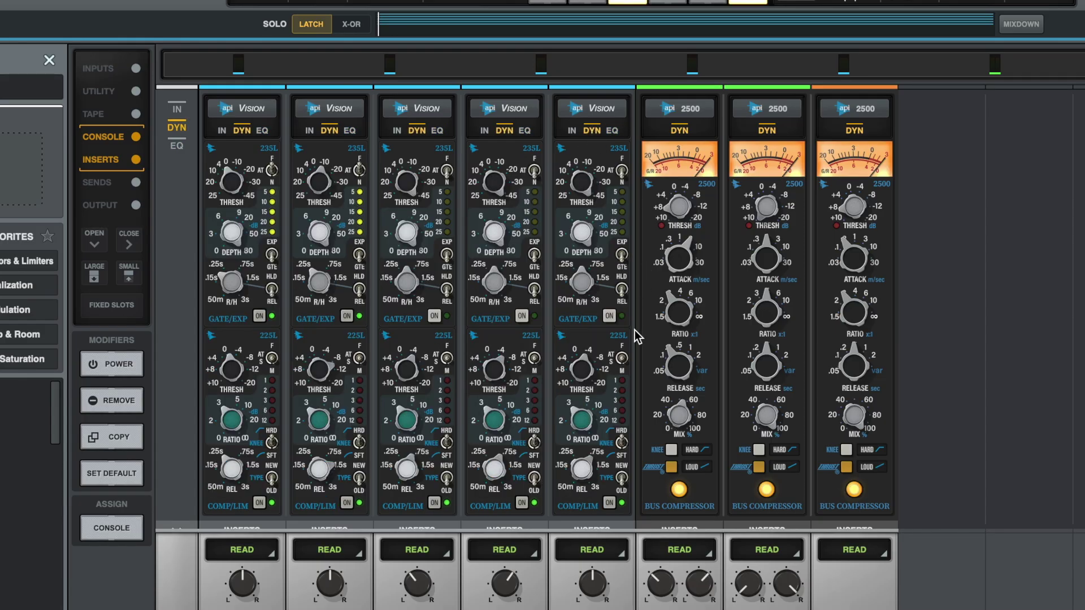
{"action": "left_click", "coordinate": [623, 358]}
{"action": "left_click", "coordinate": [621, 443]}
{"action": "left_click", "coordinate": [622, 444]}
- Insert the Pultec EQP-1A EQ from the Equalization category into the Kick track's second insert slot
{"action": "scroll", "coordinate": [621, 445], "scroll_direction": "down", "scroll_amount": 5}
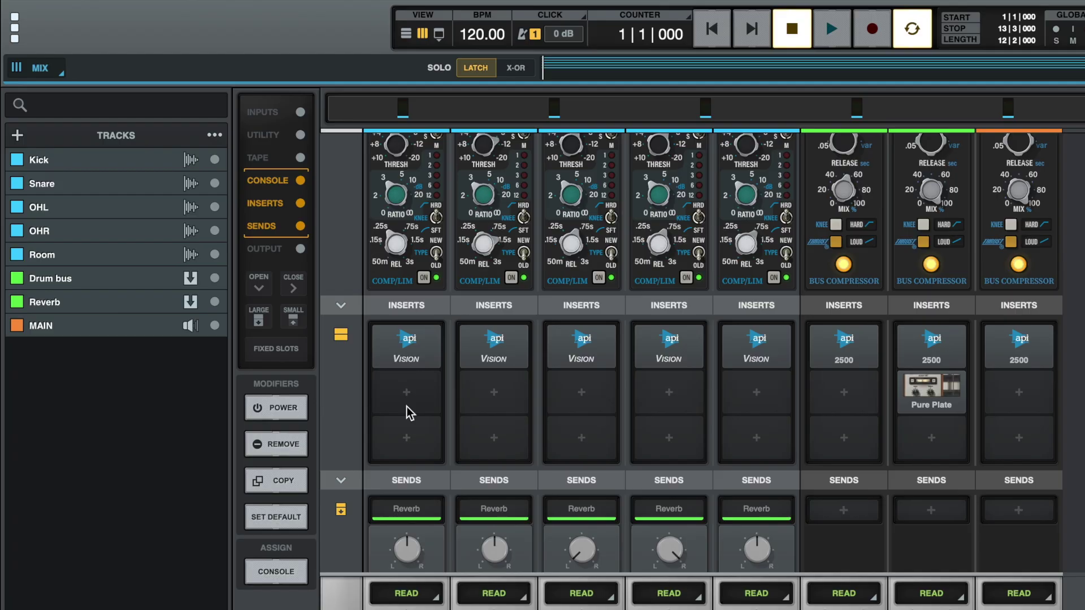
{"action": "left_click", "coordinate": [241, 362]}
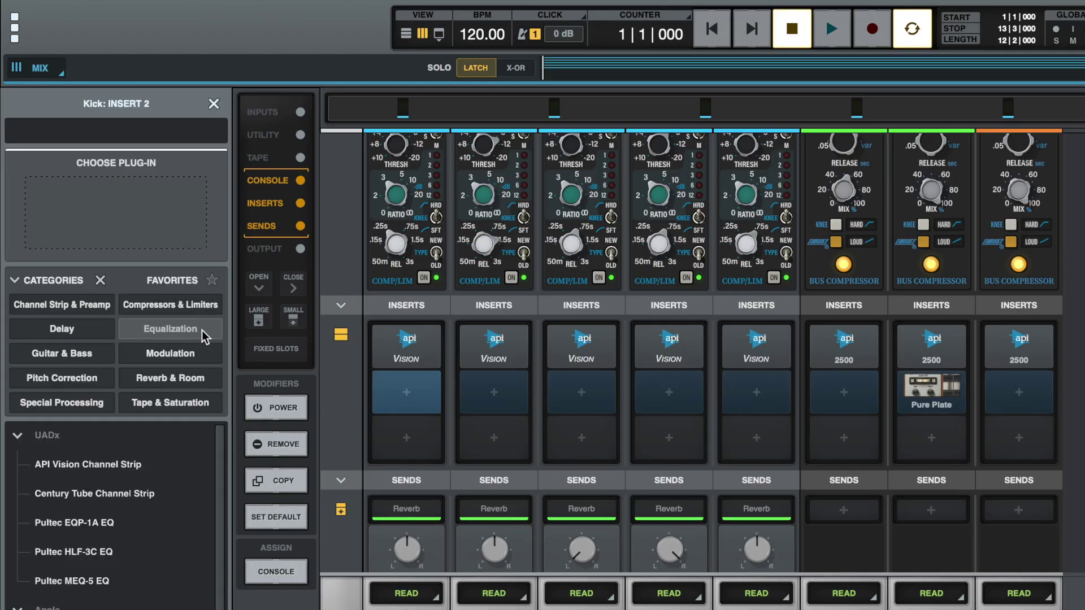
{"action": "double_click", "coordinate": [125, 522]}
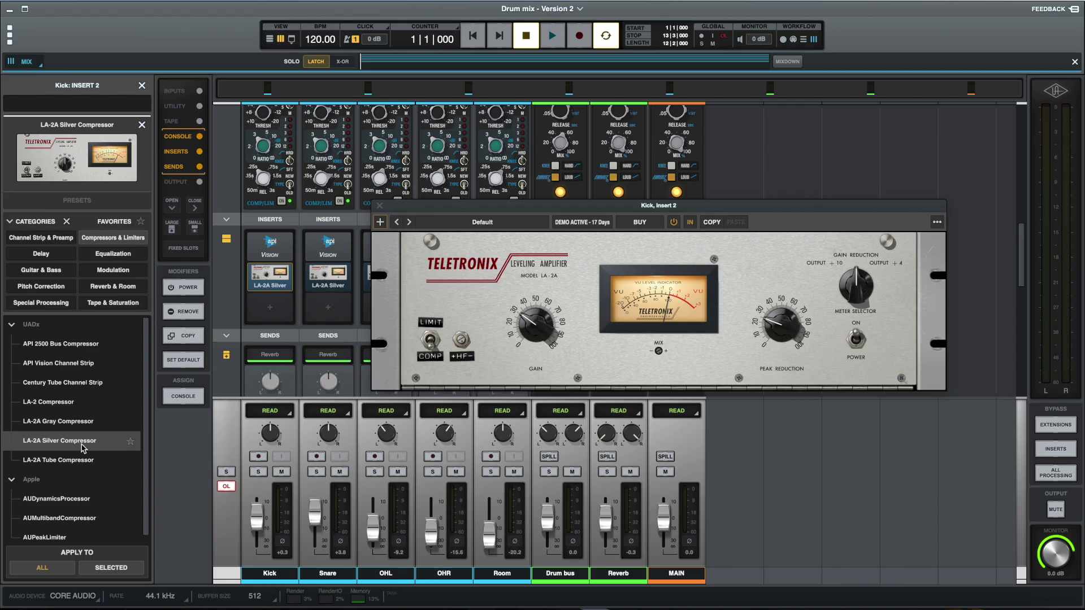
- Close the LA-2A Silver Compressor window and undo the LA-2A compressor insertions in every track's second insert slot
{"action": "left_click", "coordinate": [379, 206]}
{"action": "mouse_move", "coordinate": [376, 238]}
{"action": "key", "text": "super+z"}
{"action": "key", "text": "super+z"}
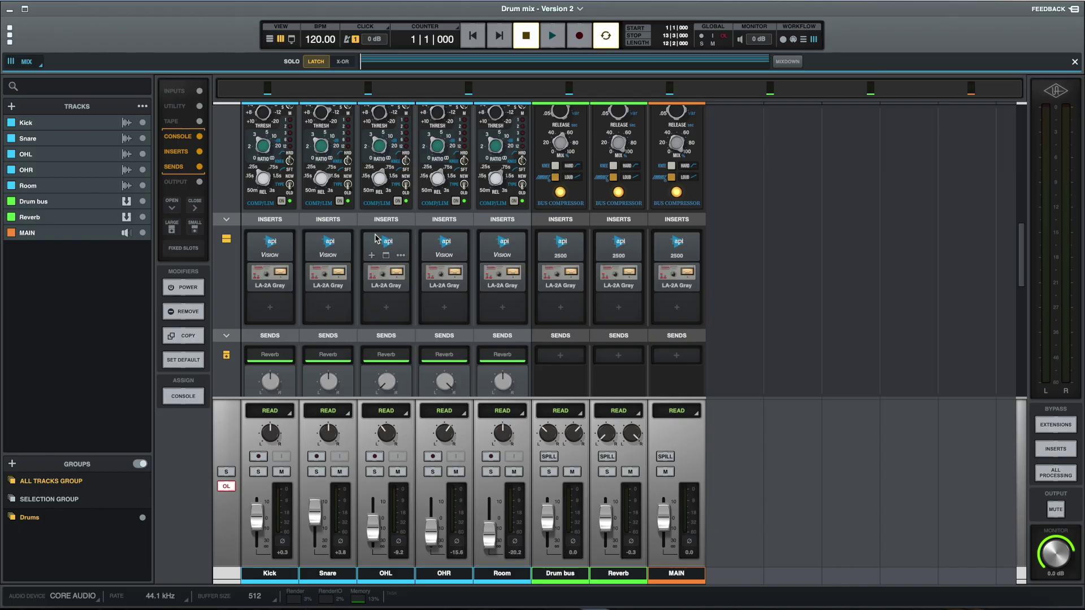
{"action": "key", "text": "super+z"}
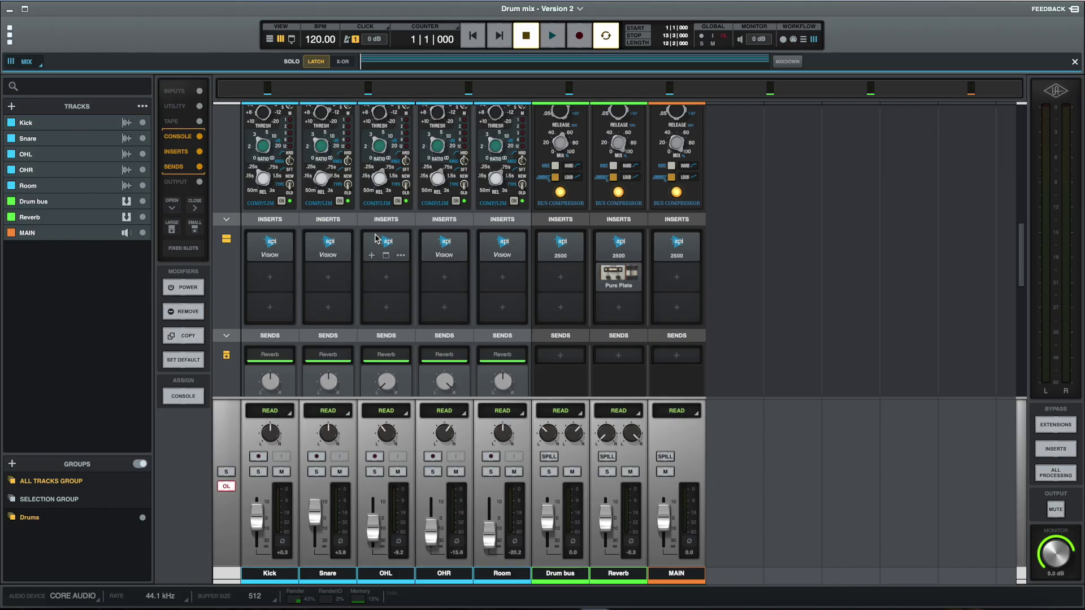
- Show the Pure Plate reverb's controls from the Reverb track's second insert slot and close its window
{"action": "left_click", "coordinate": [616, 279]}
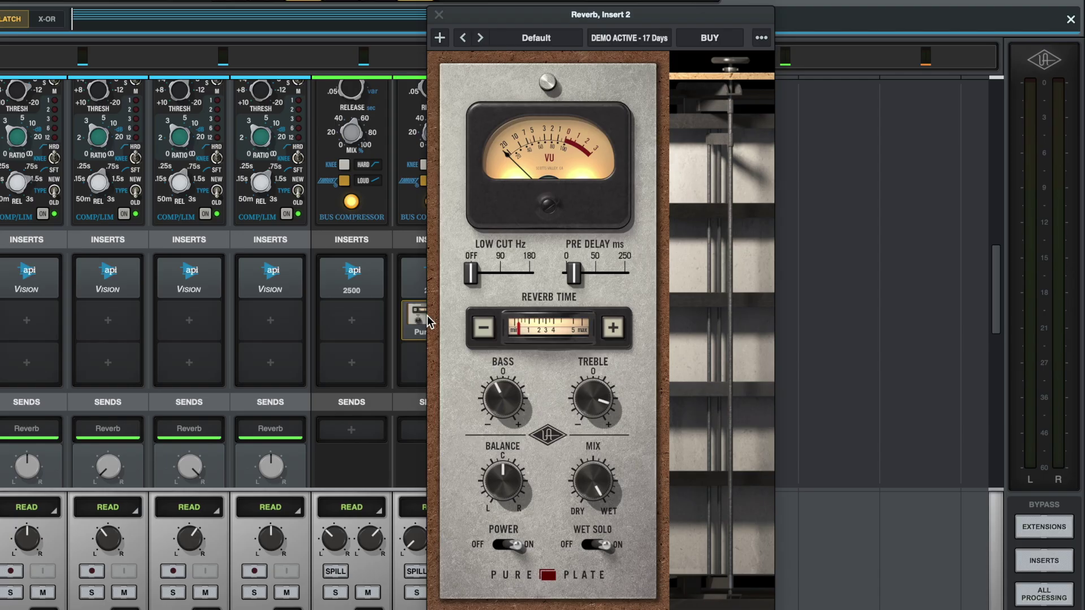
{"action": "left_click", "coordinate": [439, 14]}
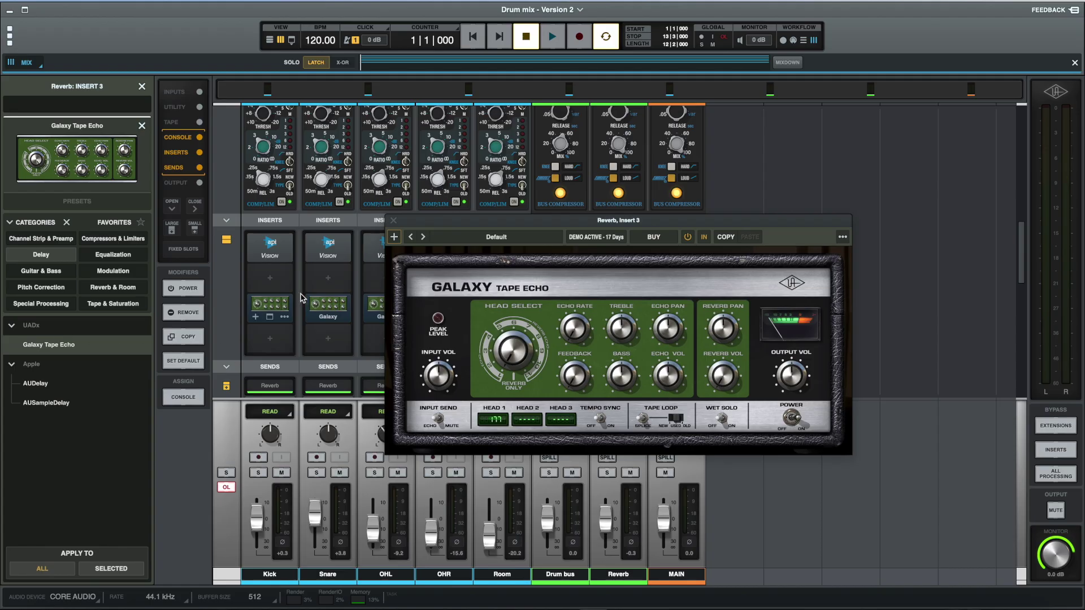
- Close the Reverb track's Galaxy Tape Echo window and view the mixer's tape and console sections
{"action": "left_click", "coordinate": [393, 220]}
{"action": "scroll", "coordinate": [742, 209], "scroll_direction": "up", "scroll_amount": 4}
{"action": "scroll", "coordinate": [742, 209], "scroll_direction": "up", "scroll_amount": 4}
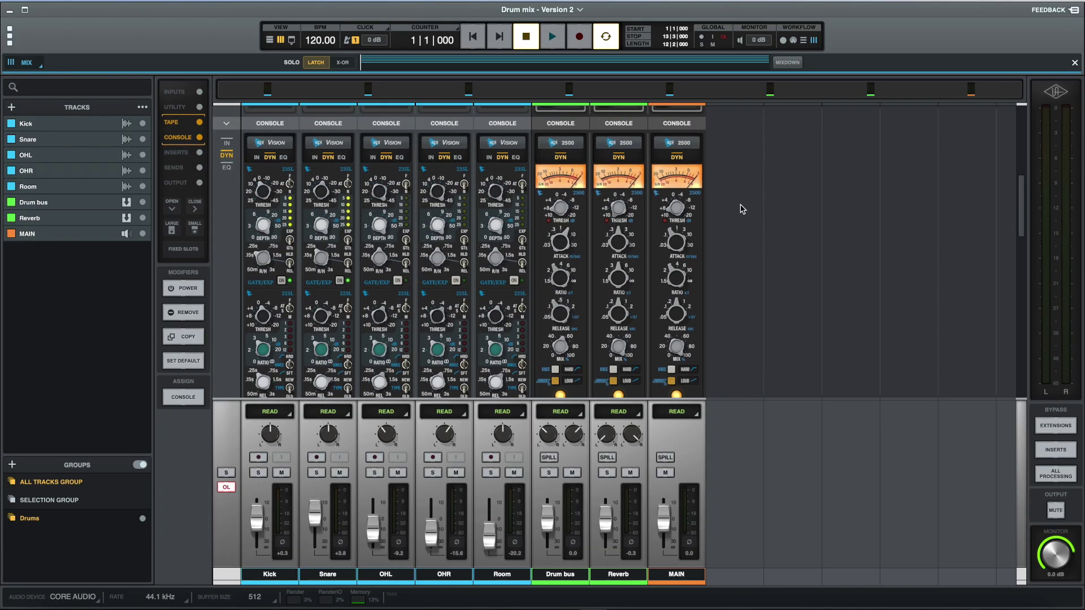
{"action": "scroll", "coordinate": [742, 210], "scroll_direction": "up", "scroll_amount": 8}
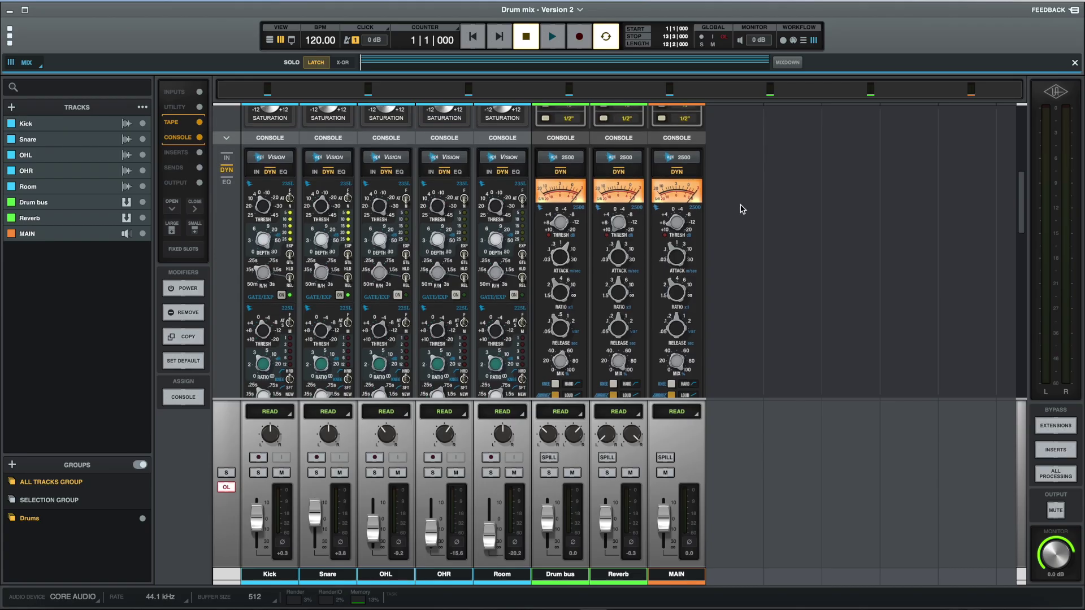